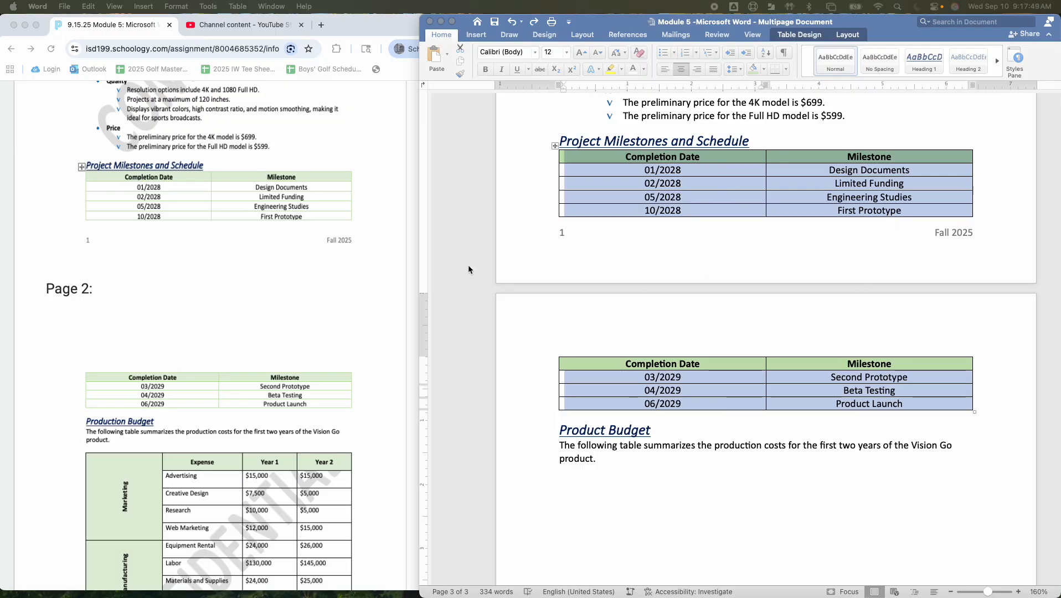
Apply the Grid Table 1 Light - Accent 6 style to the entire Project Milestones and Schedule table
left_click(779, 409)
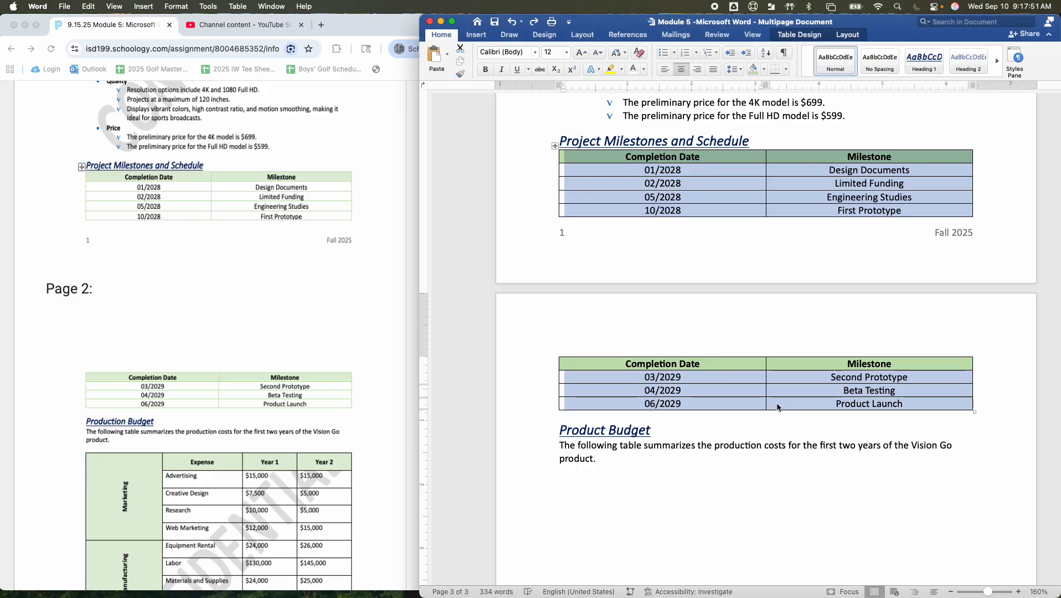
left_click(888, 404)
left_click_drag(929, 406, 603, 161)
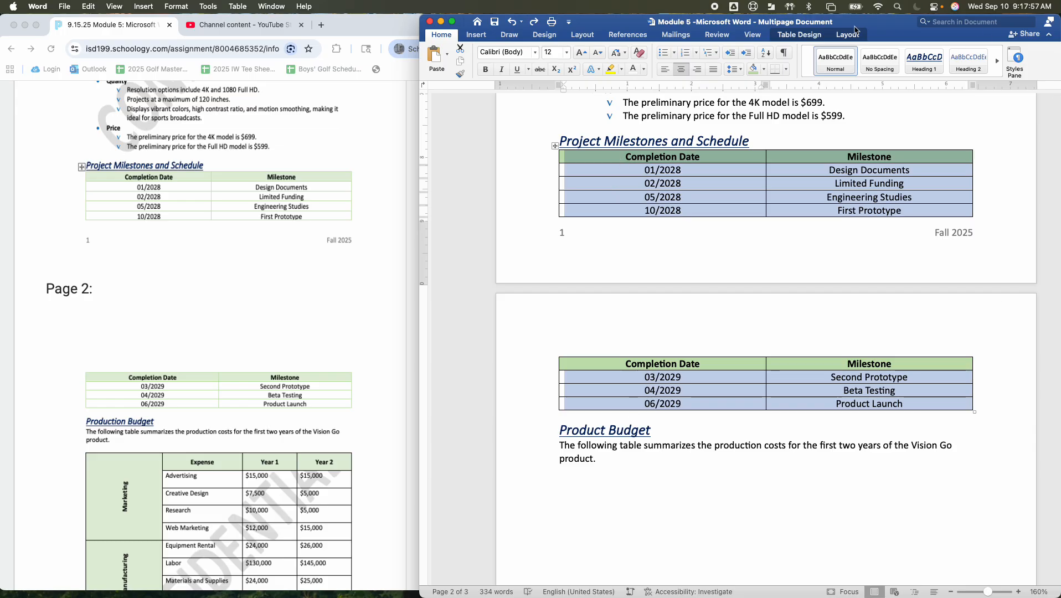
left_click(806, 36)
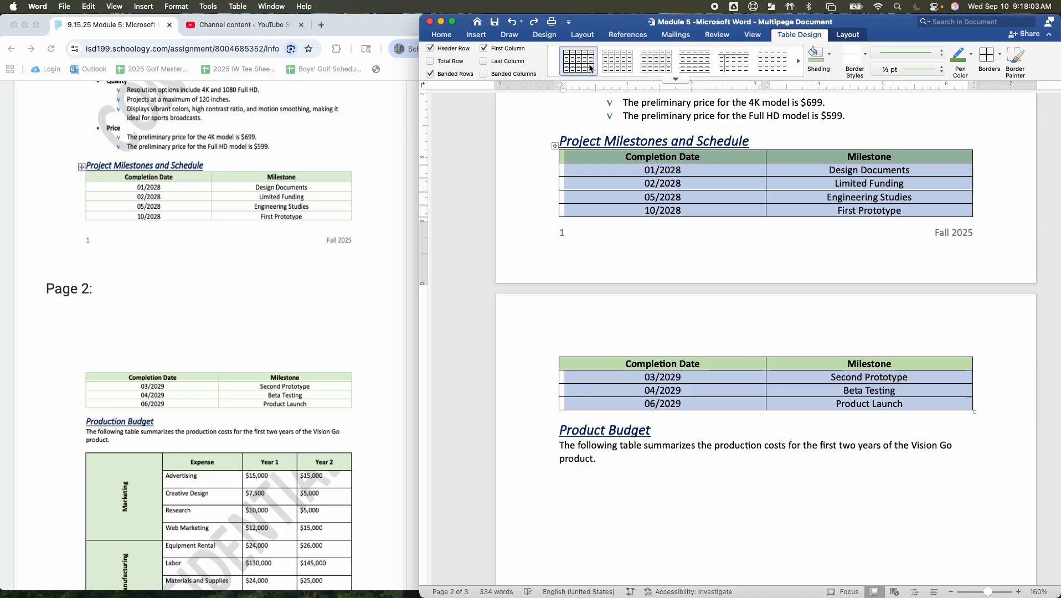
left_click(799, 62)
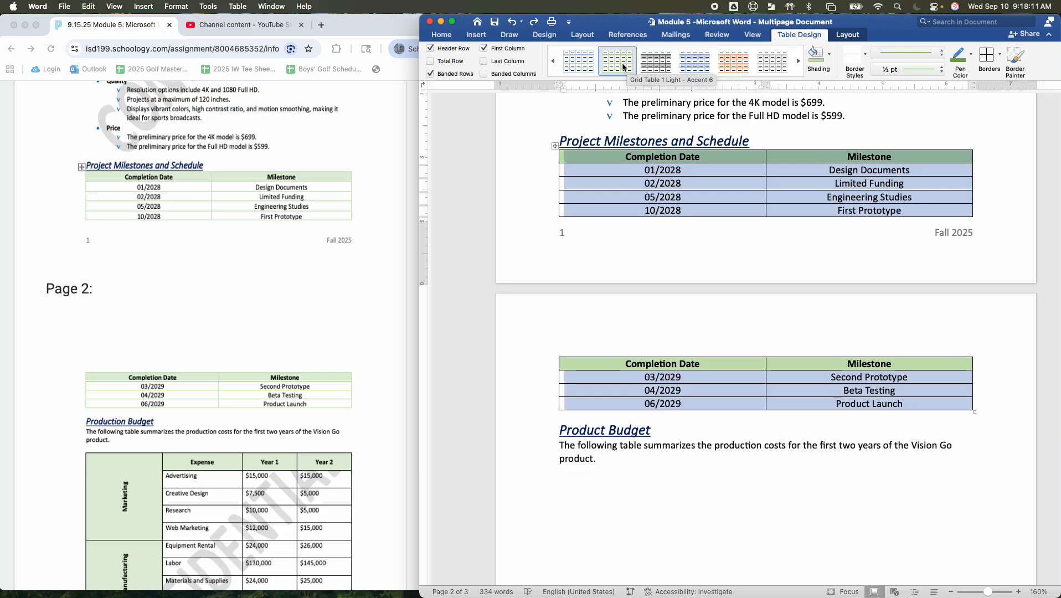
left_click(622, 66)
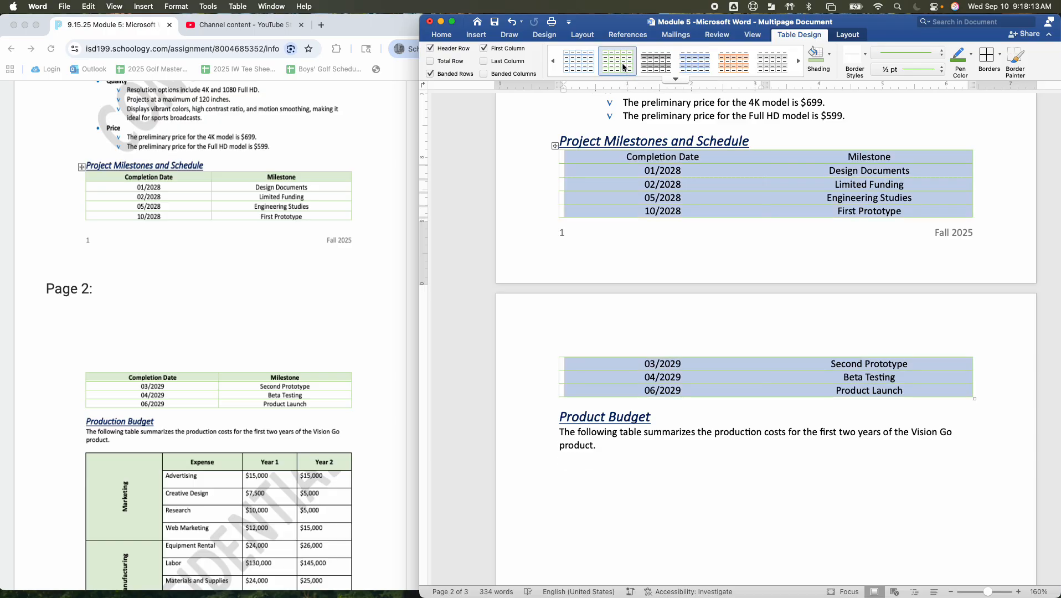
Shade the header row of the Project Milestones and Schedule table light green
left_click(614, 163)
left_click_drag(592, 155, 873, 154)
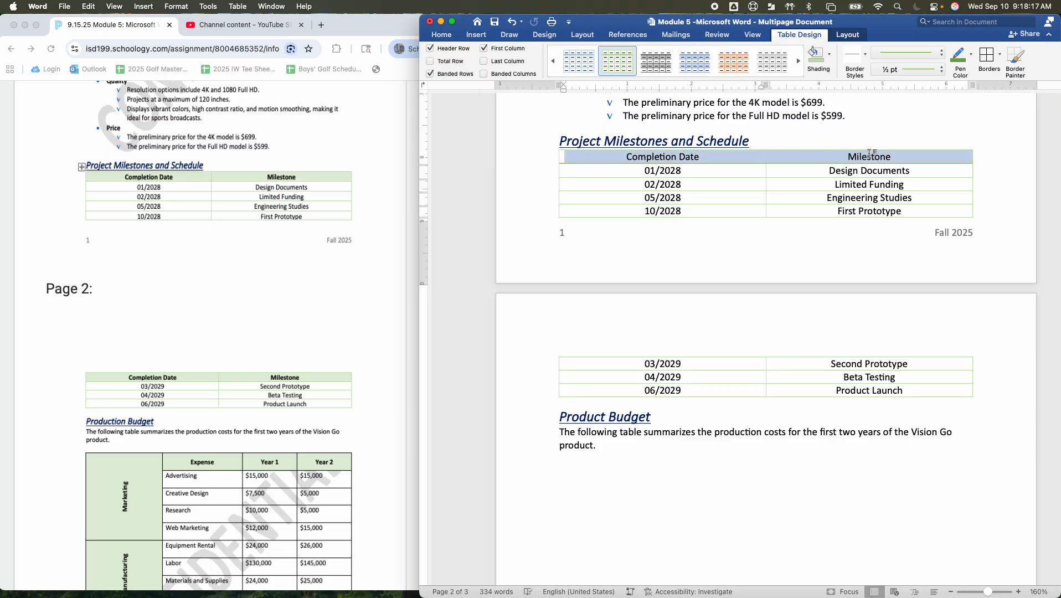
left_click(816, 55)
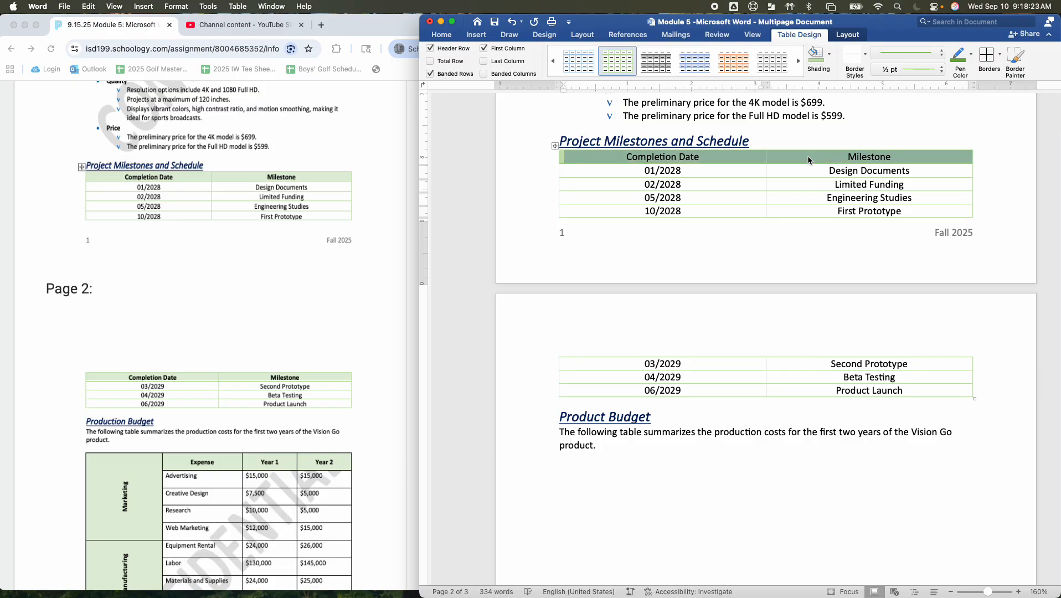
scroll(801, 160, "down", 2)
left_click(794, 235)
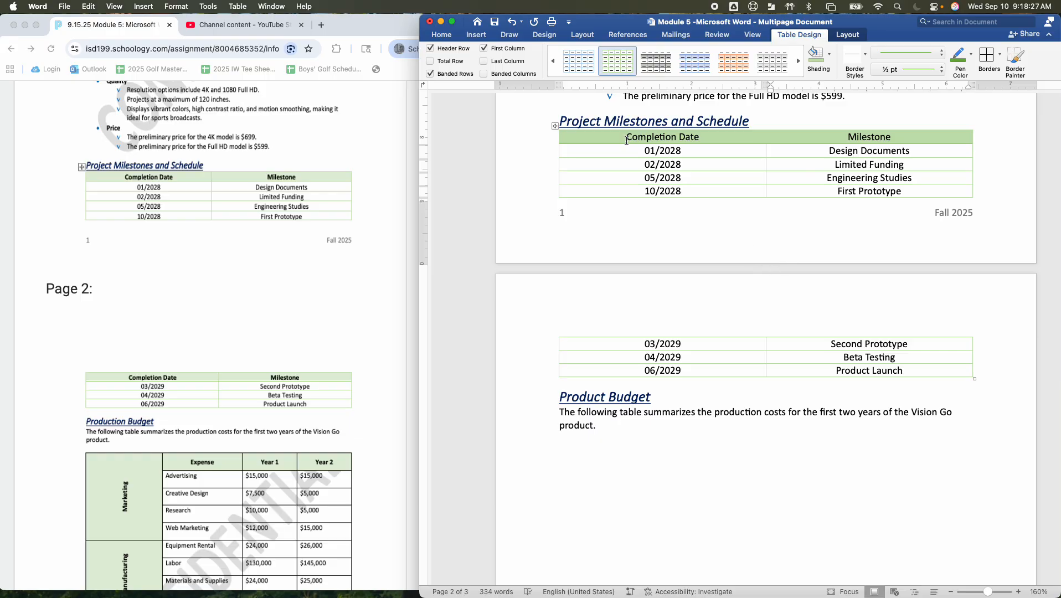
Set the Completion Date and Milestone header row to repeat on the table's second page
left_click_drag(581, 138, 871, 145)
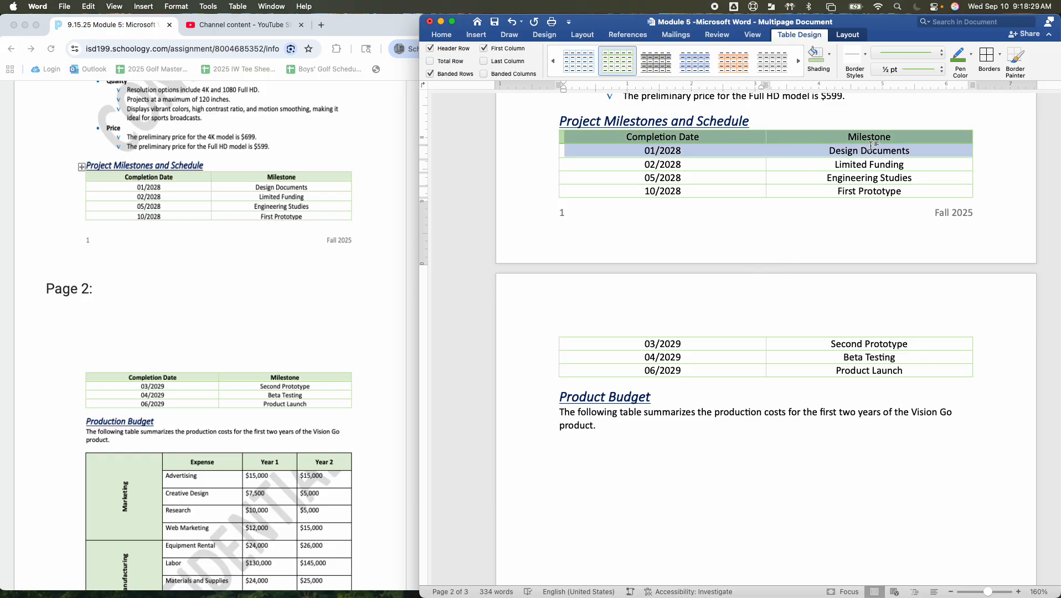
left_click(871, 145)
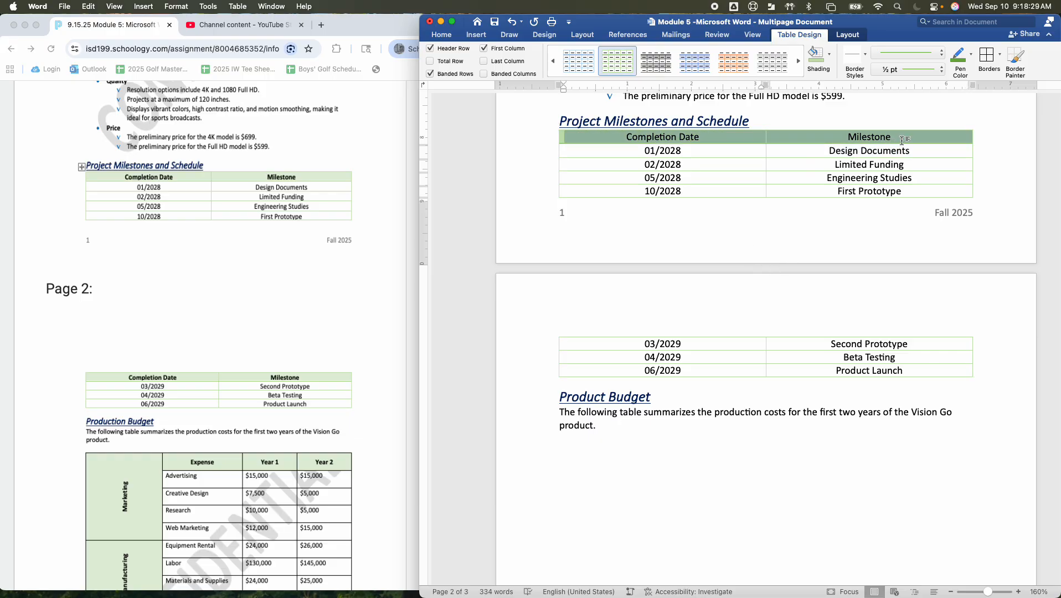
left_click(847, 35)
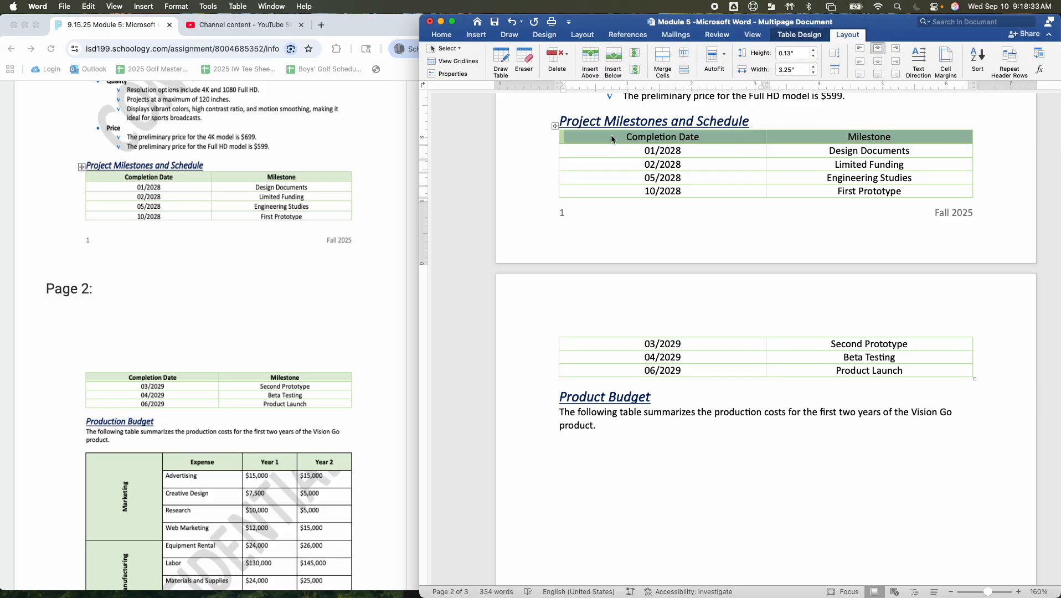
left_click(1010, 58)
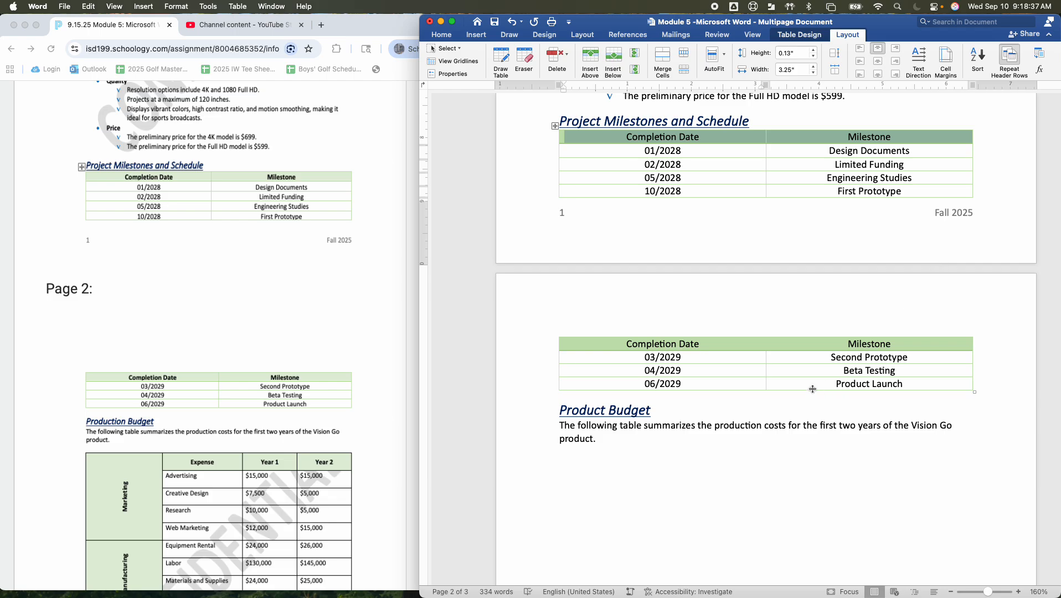
left_click(793, 35)
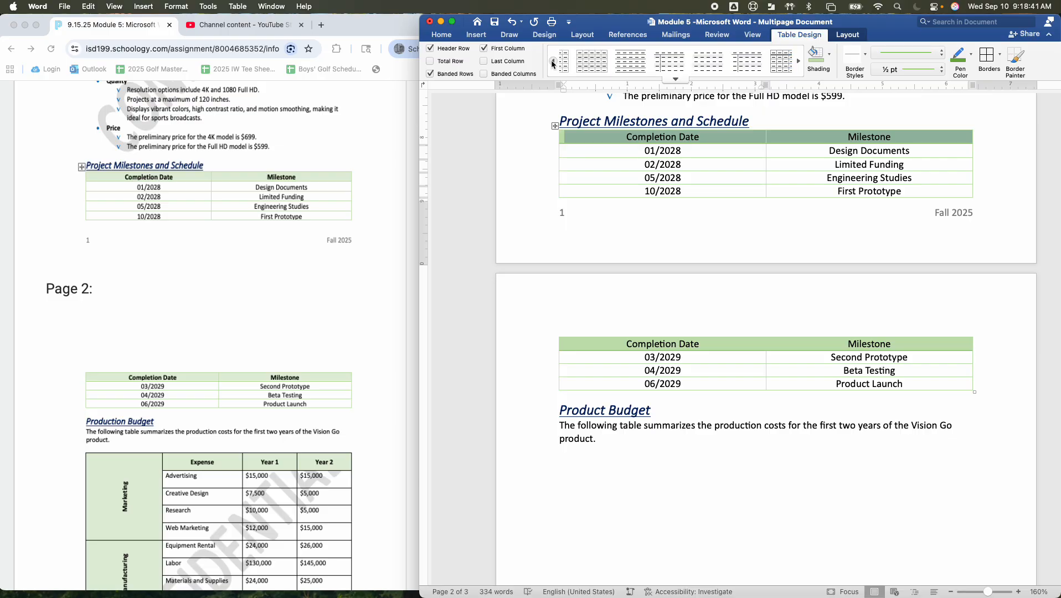
left_click(797, 64)
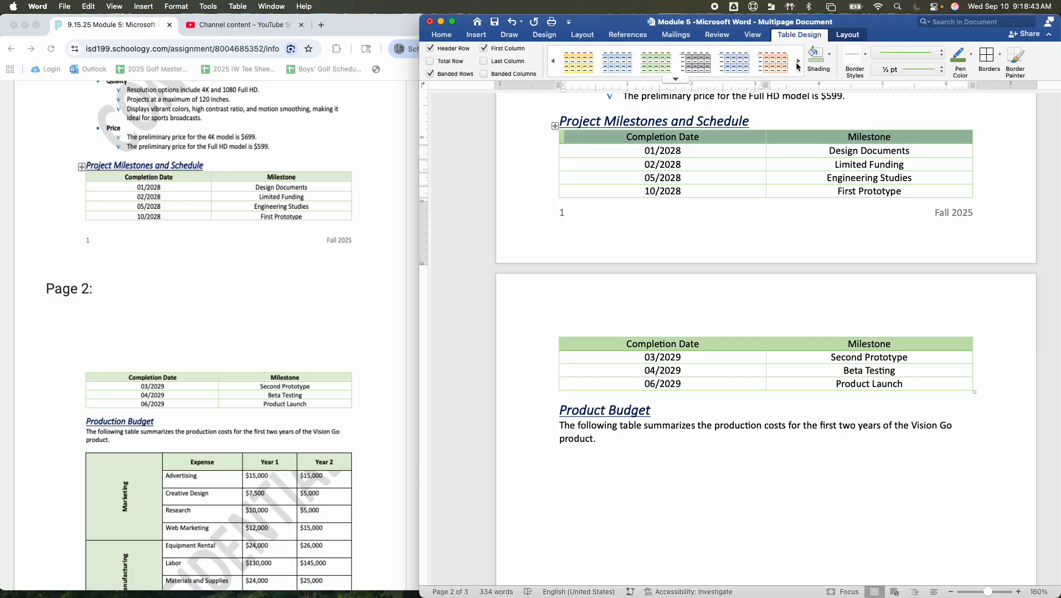
left_click(798, 64)
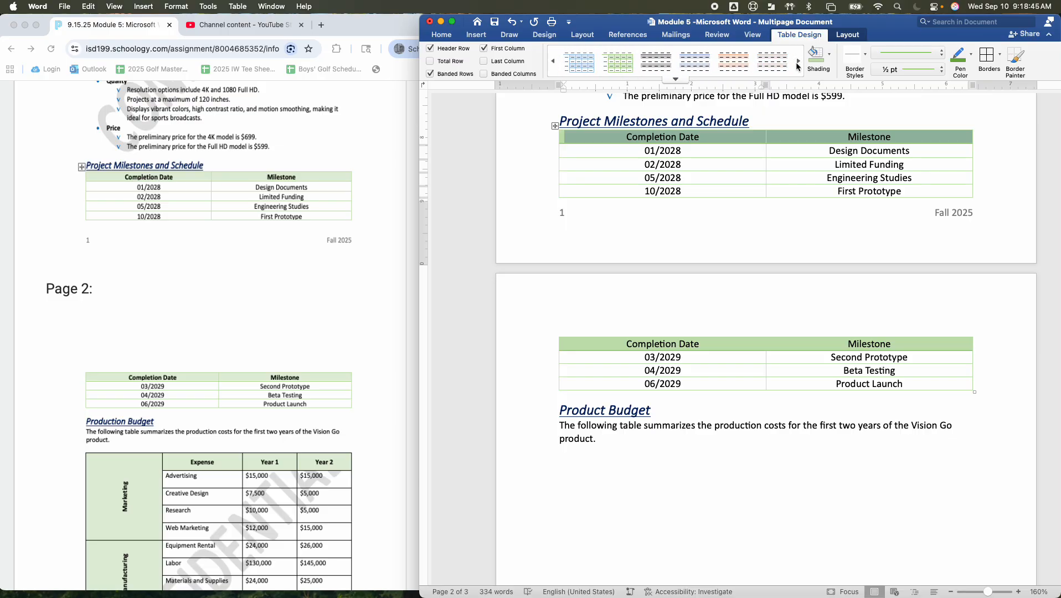
left_click(867, 55)
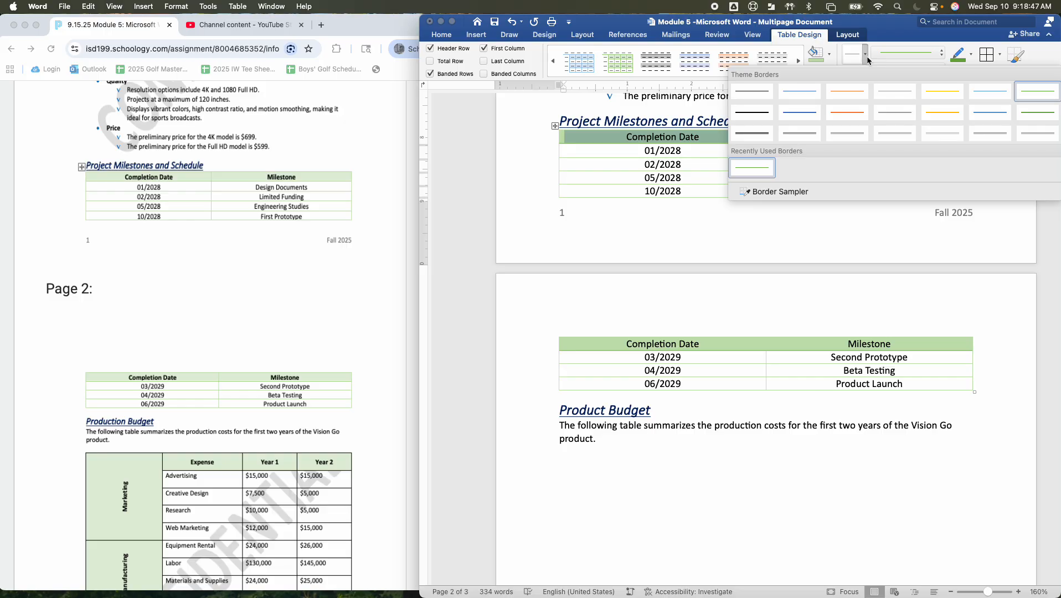
left_click(938, 55)
left_click(939, 56)
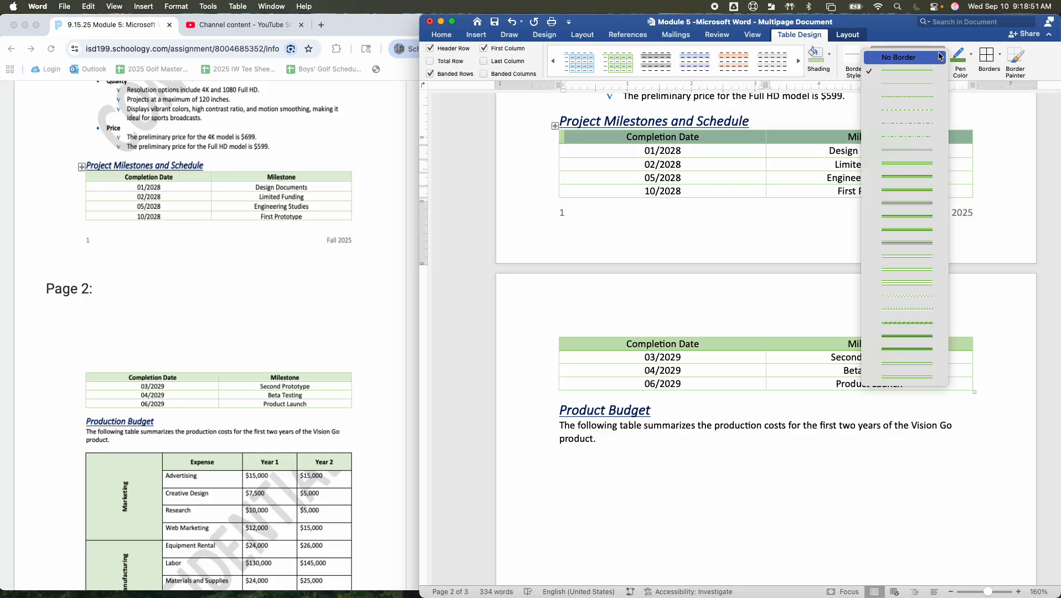
left_click(726, 309)
left_click(716, 304)
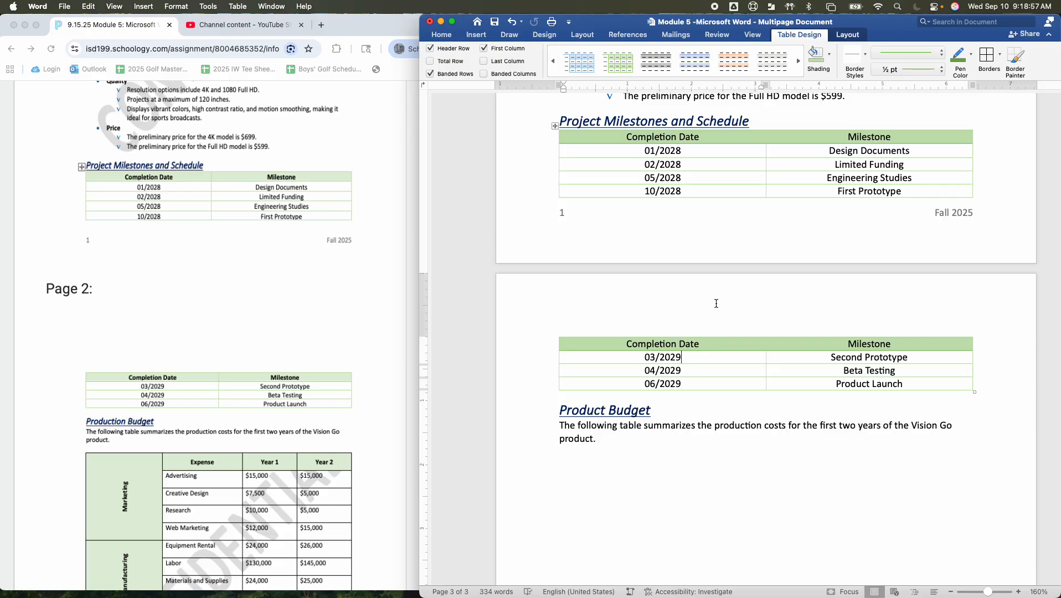
Insert a table with 10 columns and 8 rows on a new line below the Product Budget paragraph
scroll(716, 303, "down", 3)
scroll(272, 357, "down", 3)
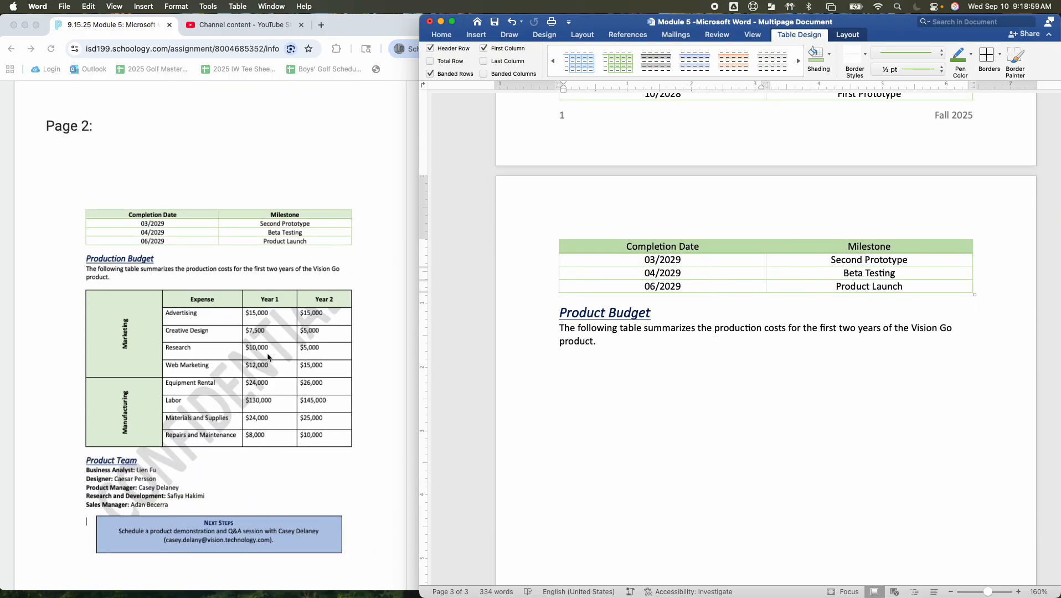
scroll(272, 358, "down", 4)
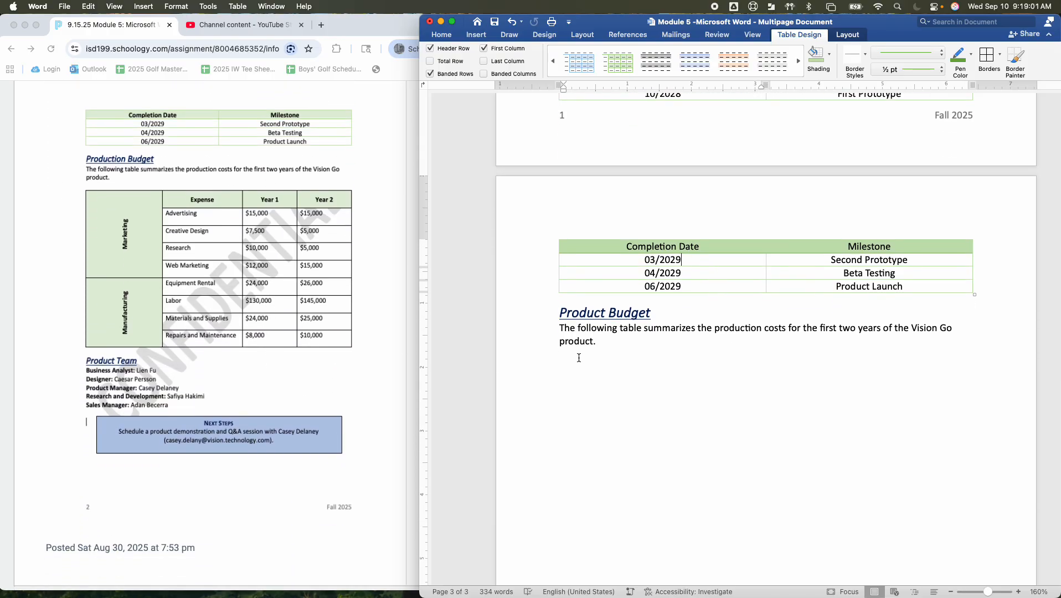
left_click(605, 341)
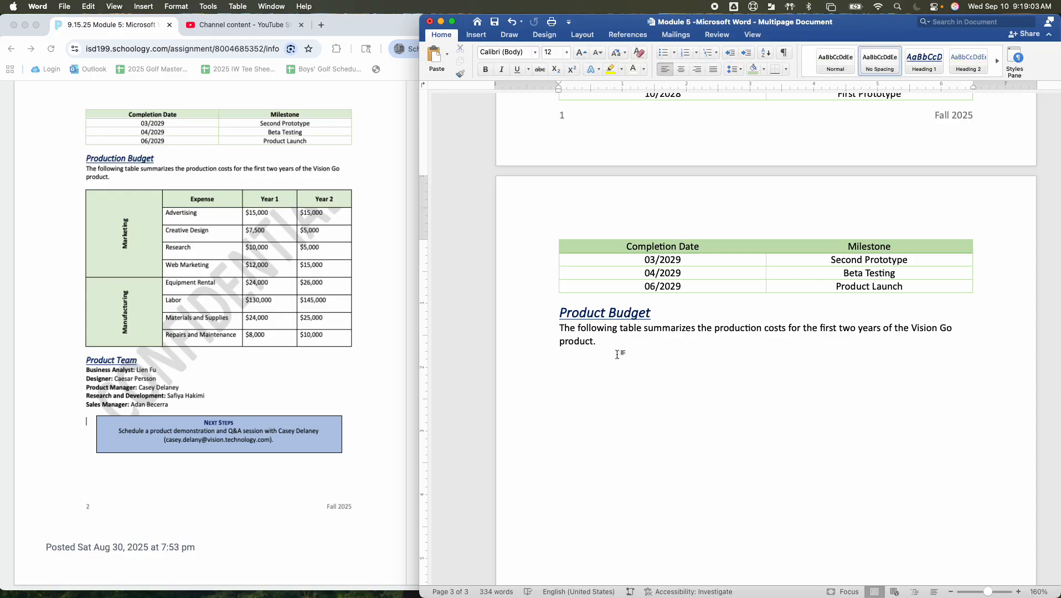
key("Return")
left_click(476, 35)
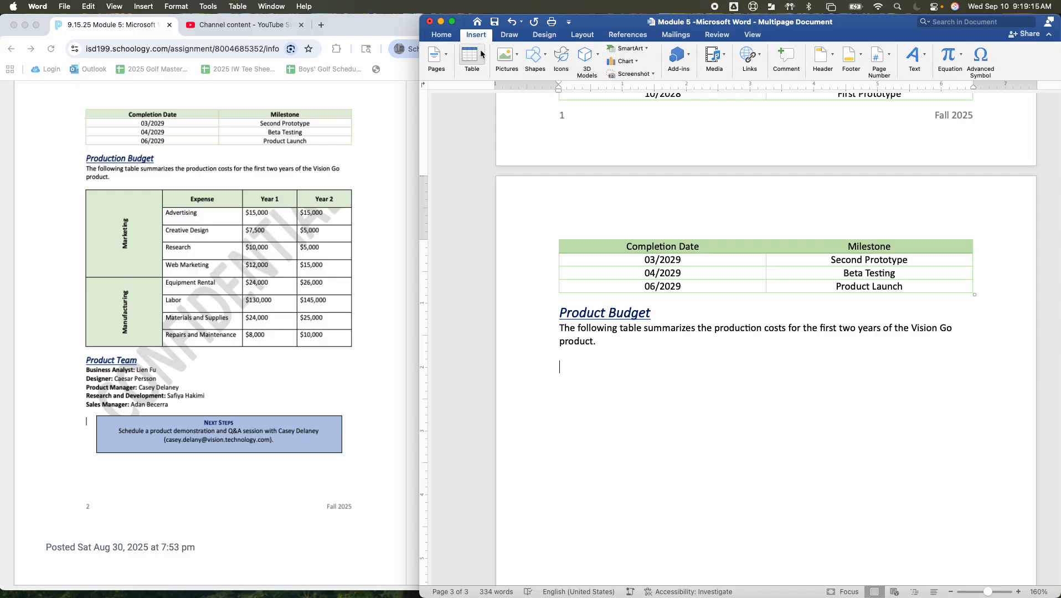
left_click(481, 53)
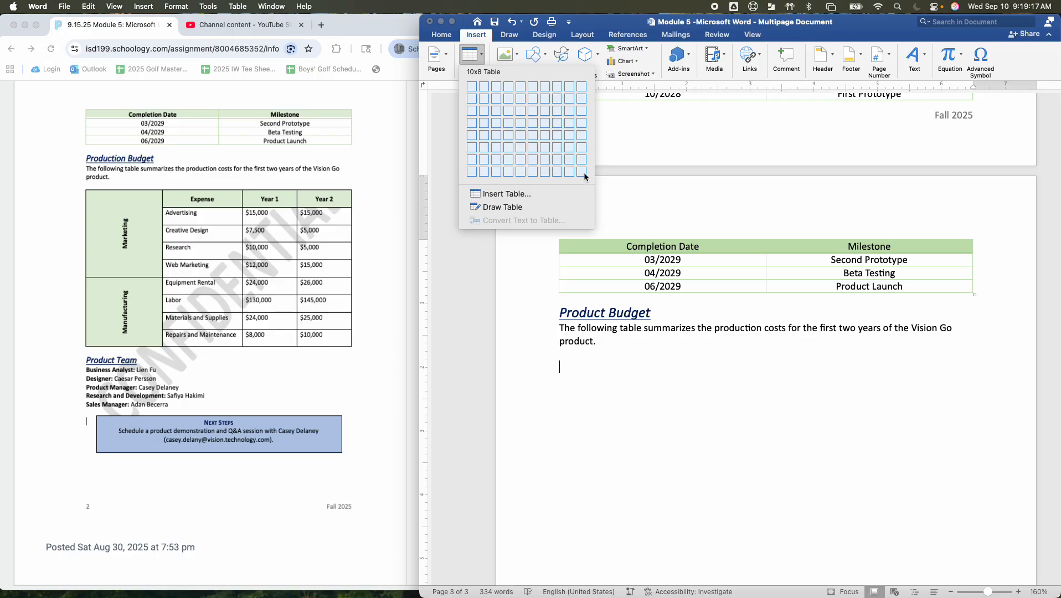
left_click(582, 172)
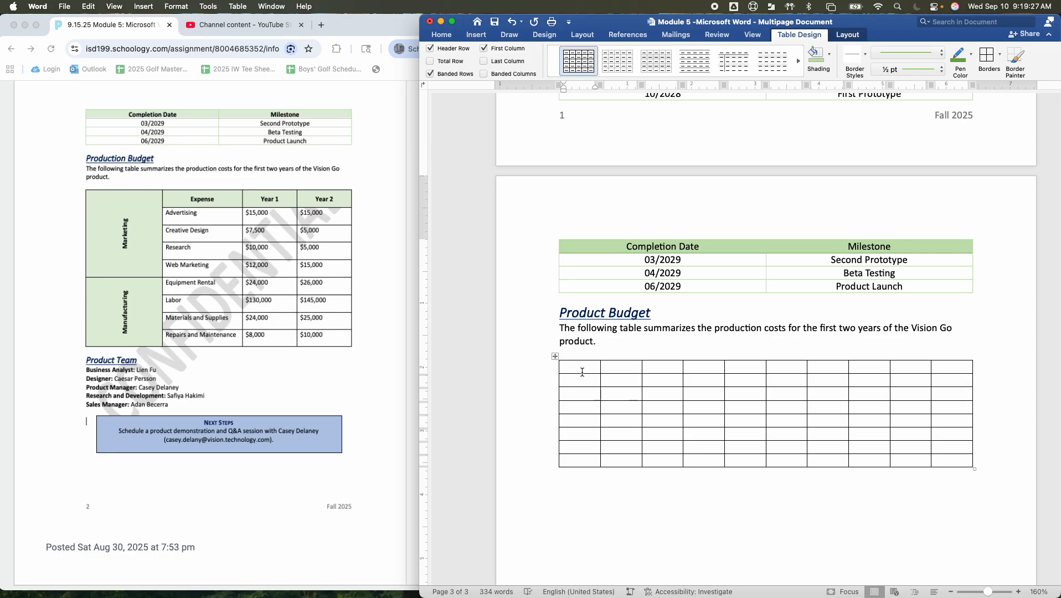
Merge the first two columns of the new table's top four rows into one cell
left_click_drag(582, 372, 606, 411)
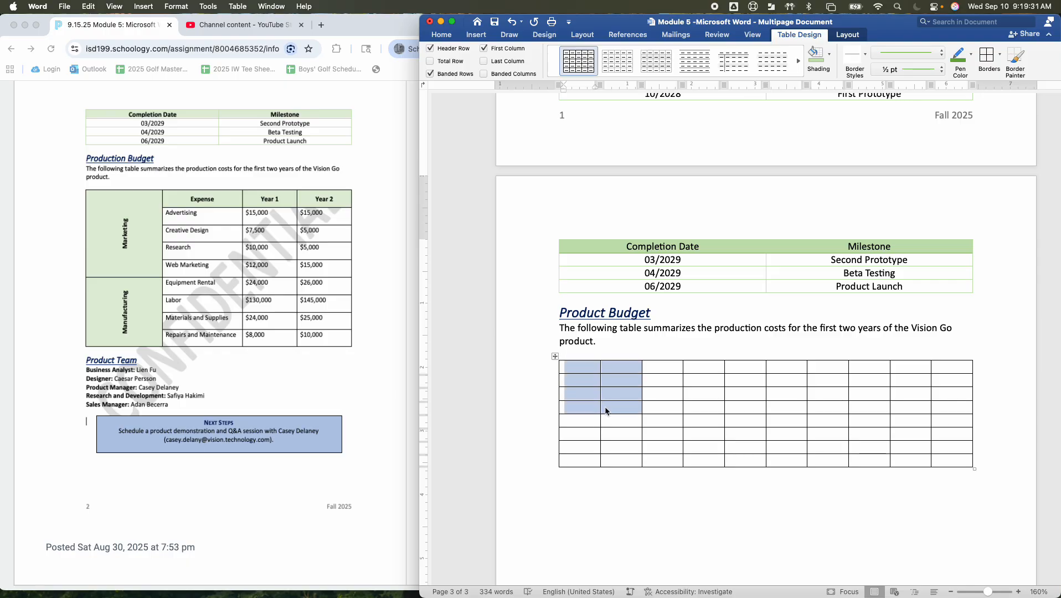
left_click(846, 36)
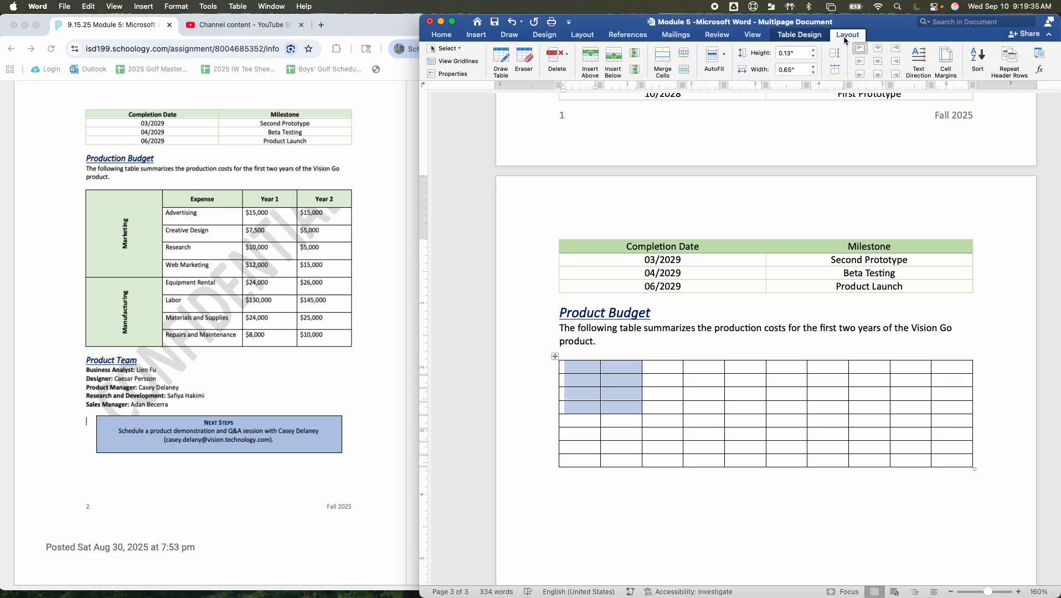
left_click(659, 60)
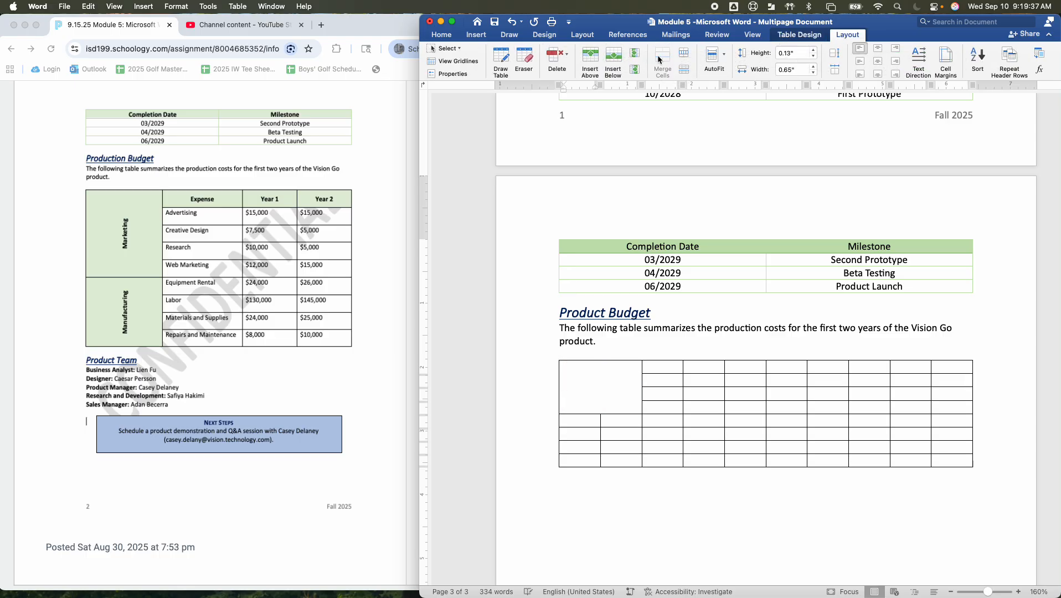
Insert a row below the fifth row of the Product Budget table
scroll(643, 183, "down", 2)
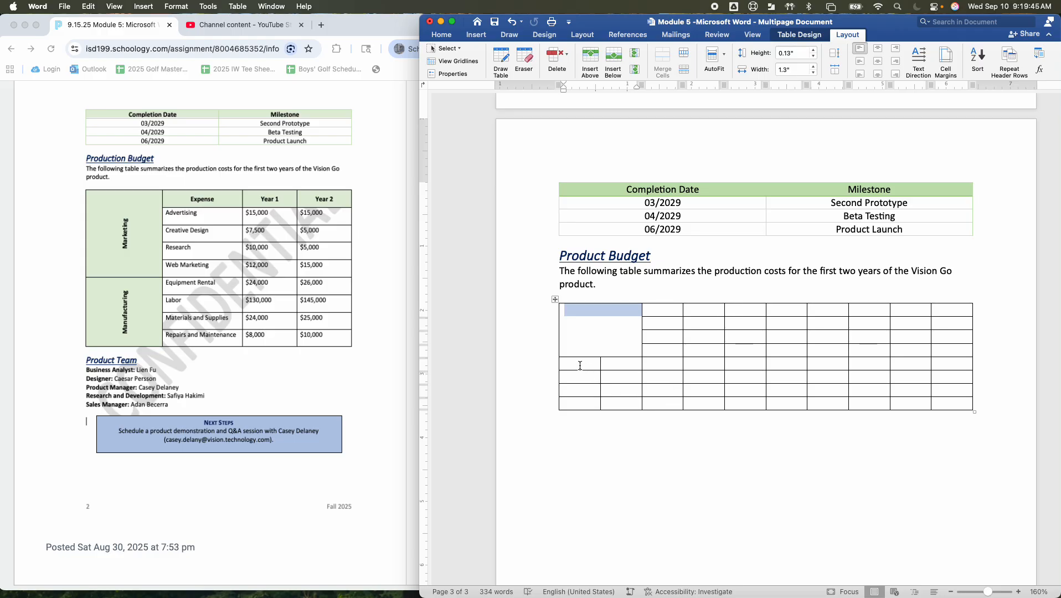
left_click(577, 405)
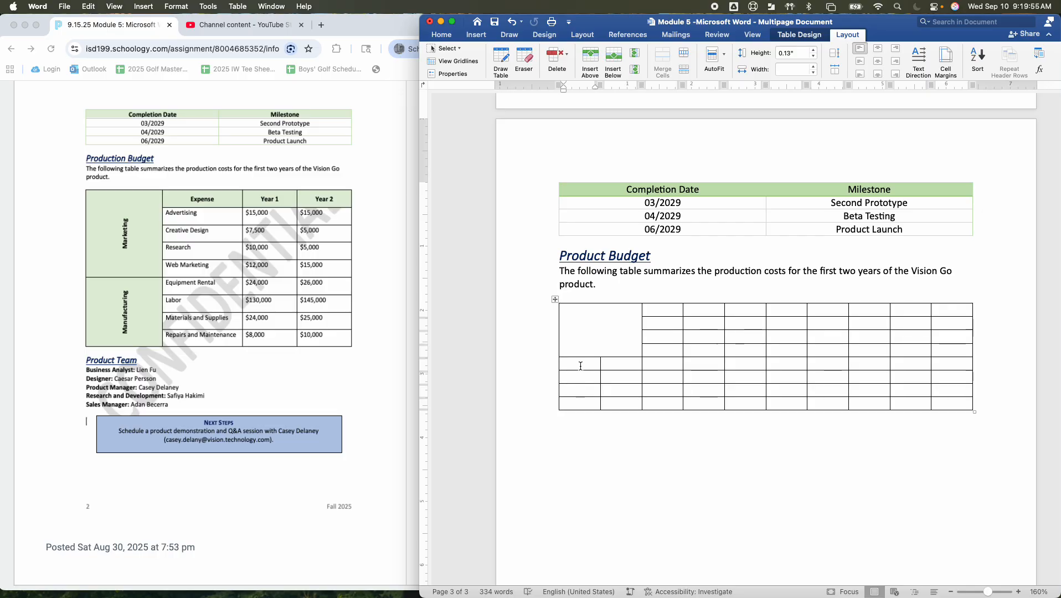
left_click(849, 38)
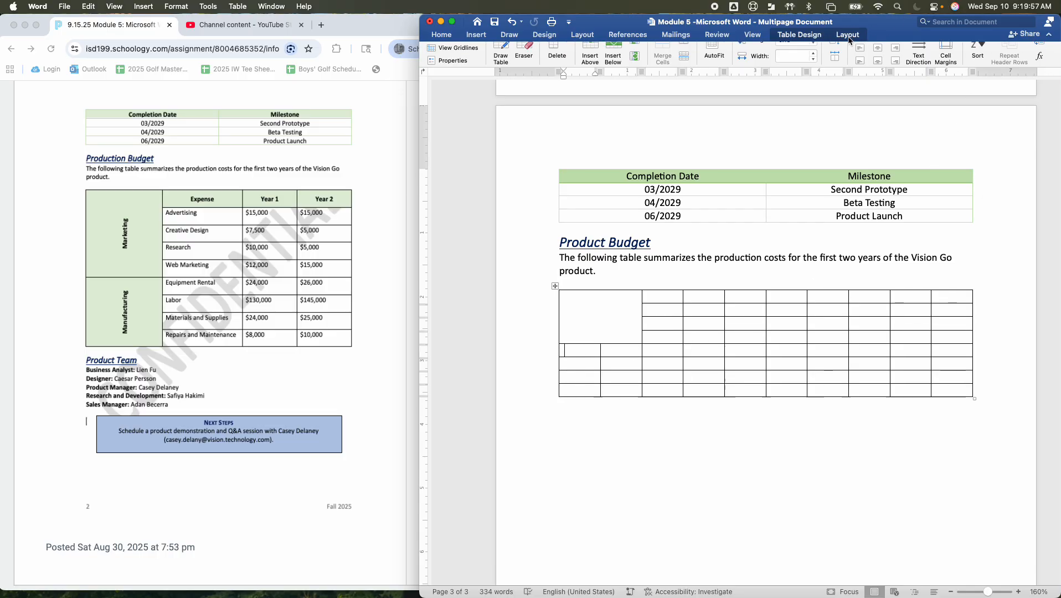
left_click(849, 38)
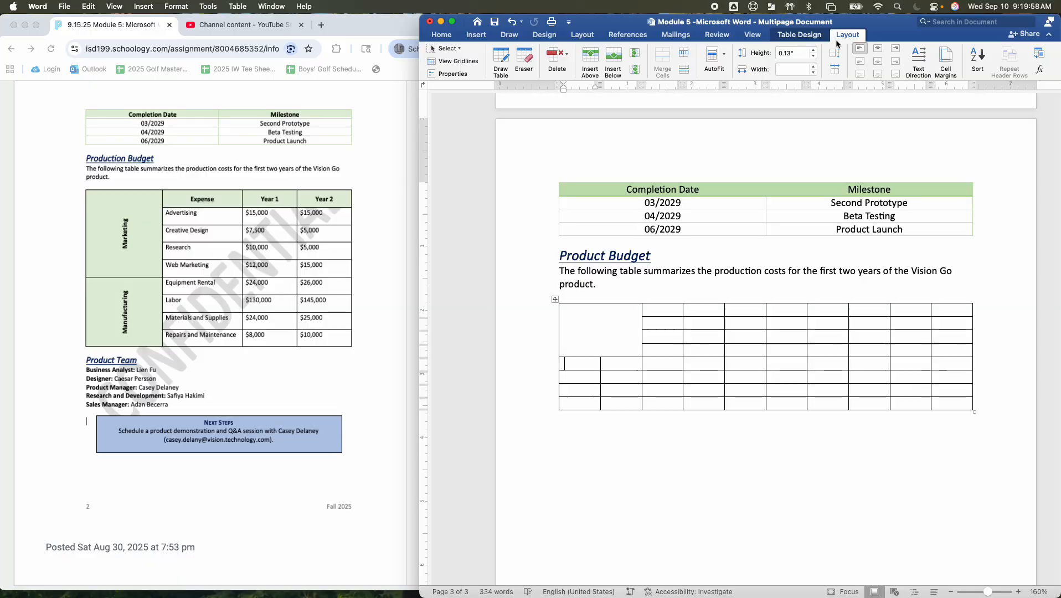
left_click(613, 56)
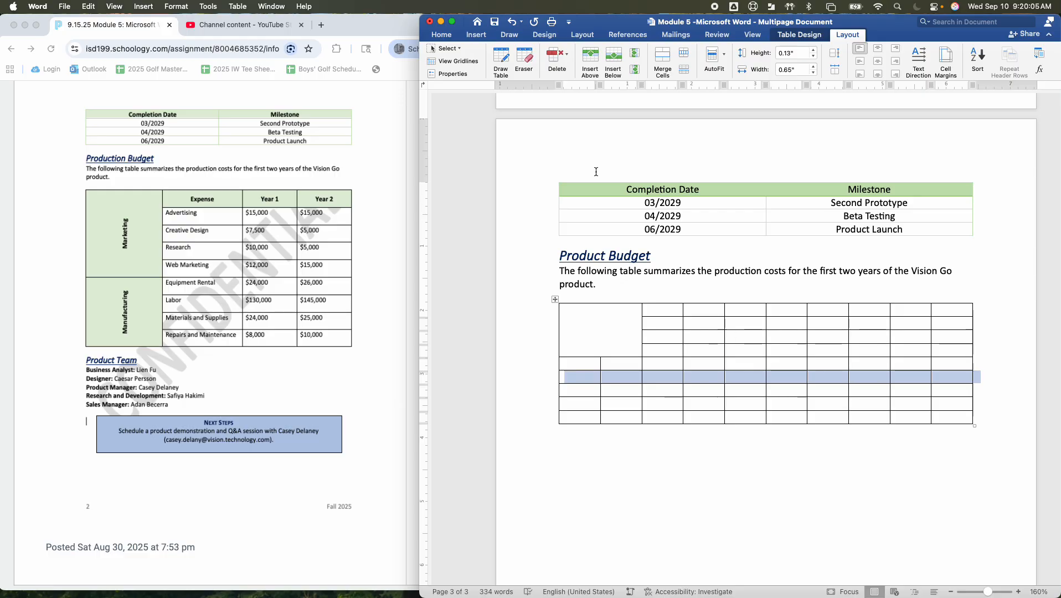
Merge the first two cells of the budget table's fifth row into the large merged cell above them
left_click(610, 417)
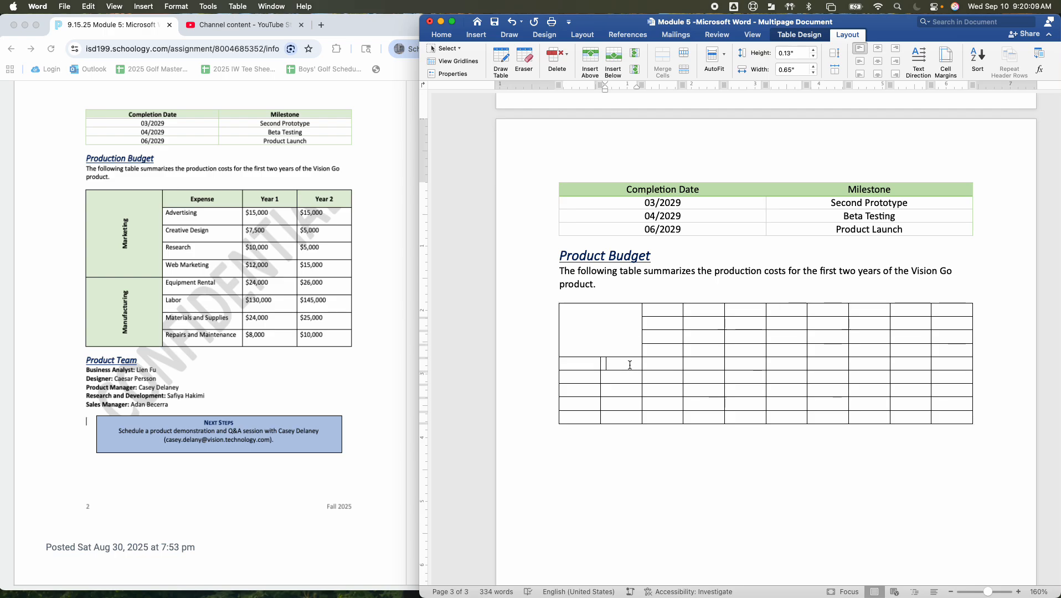
left_click_drag(629, 363, 595, 361)
left_click(586, 351, "super")
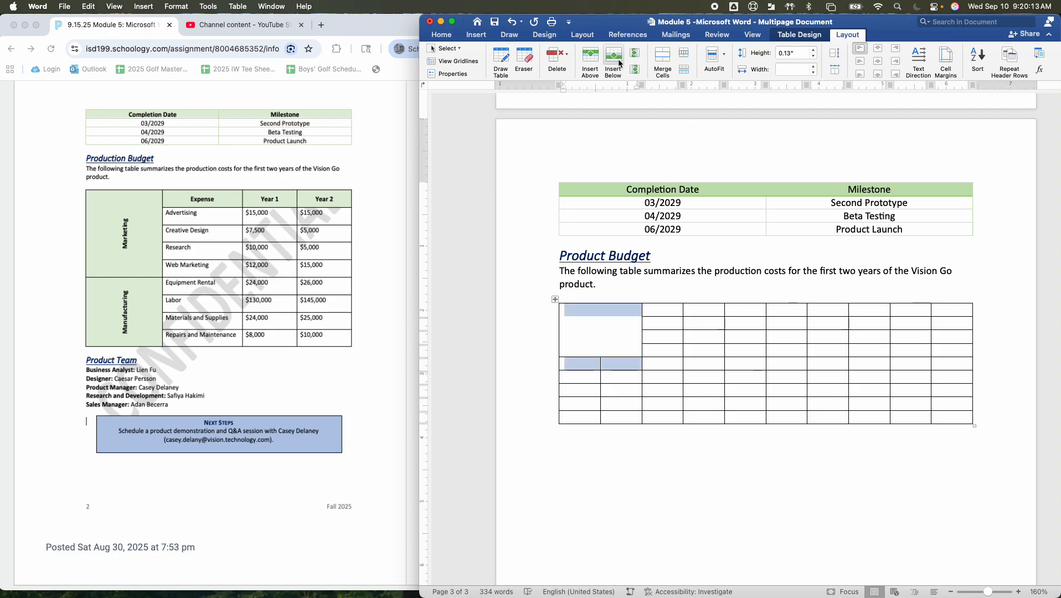
left_click(662, 61)
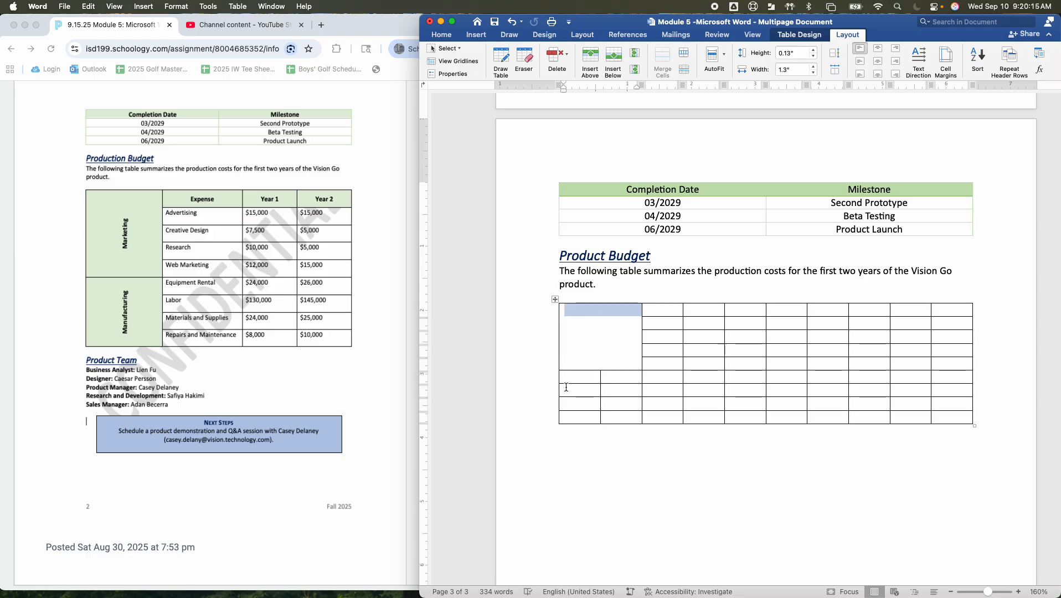
Merge the first two columns of the budget table's bottom four rows into one cell
left_click_drag(575, 381, 625, 419)
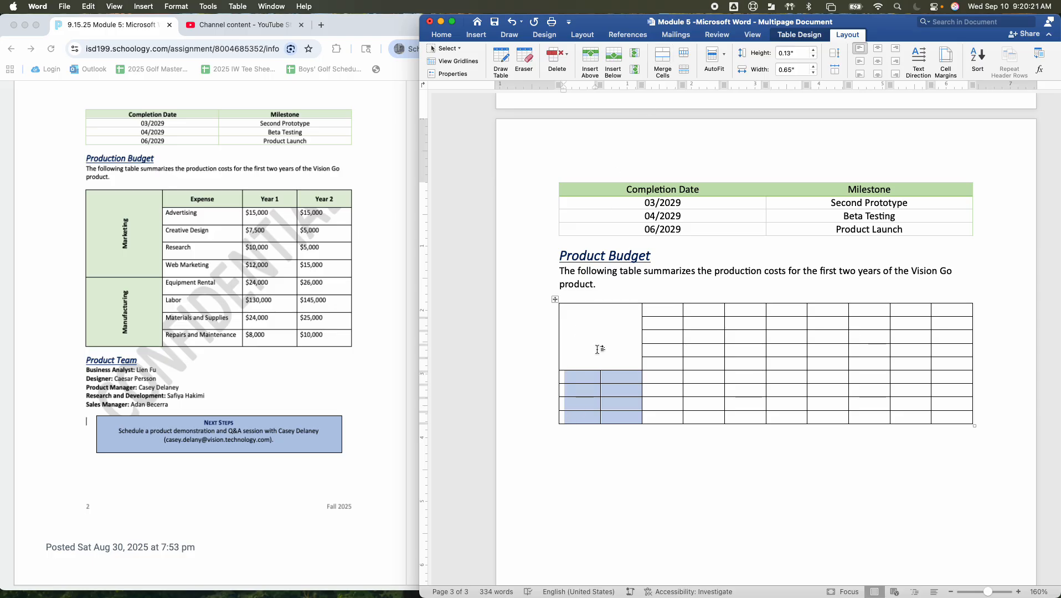
left_click(662, 61)
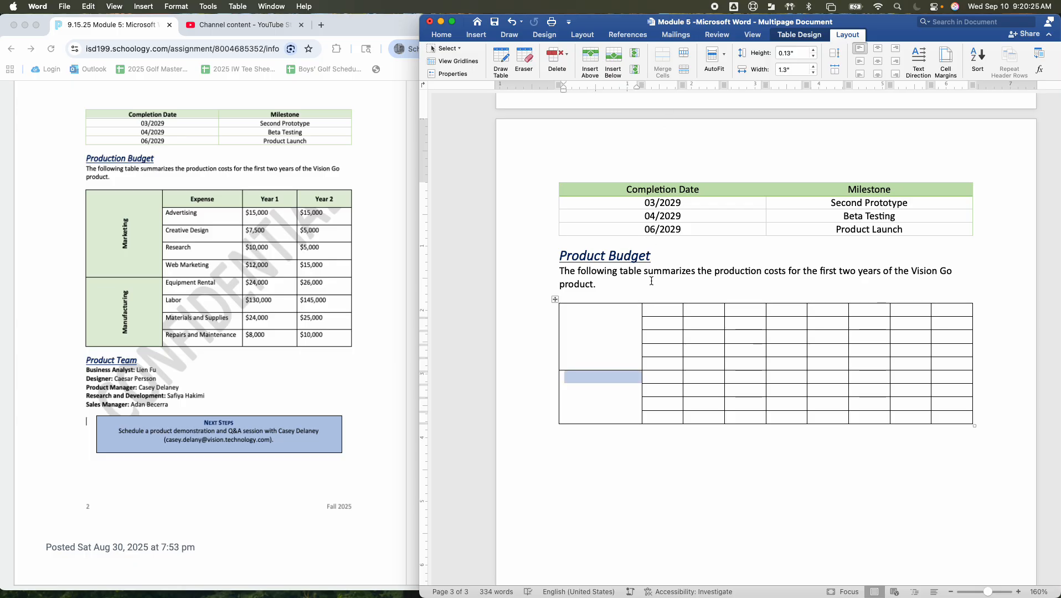
In each of the budget table's top five rows, merge the three cells beside the large merged cell into one
left_click_drag(659, 313, 728, 314)
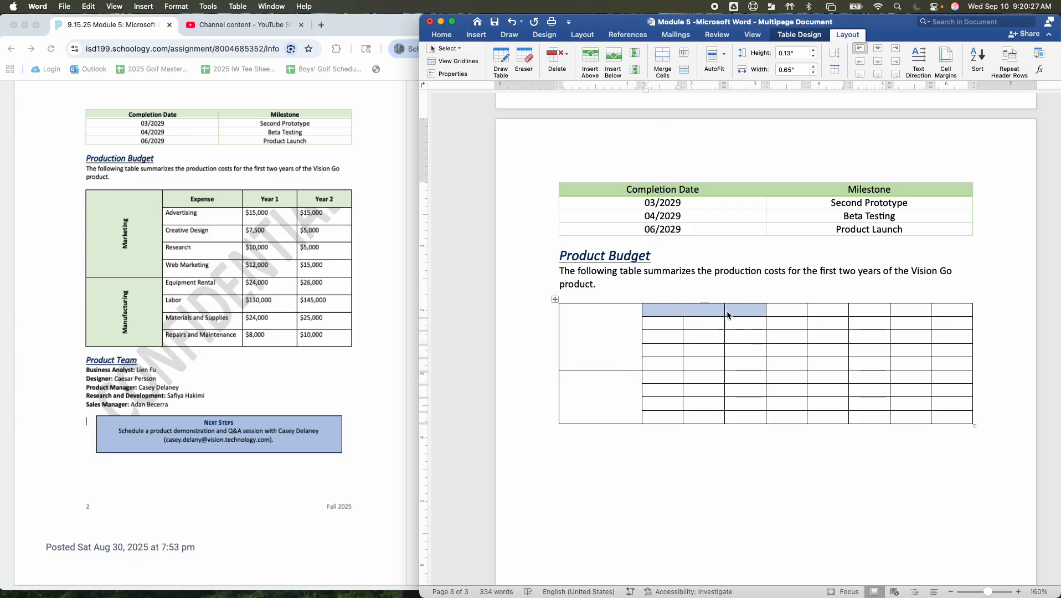
left_click(663, 62)
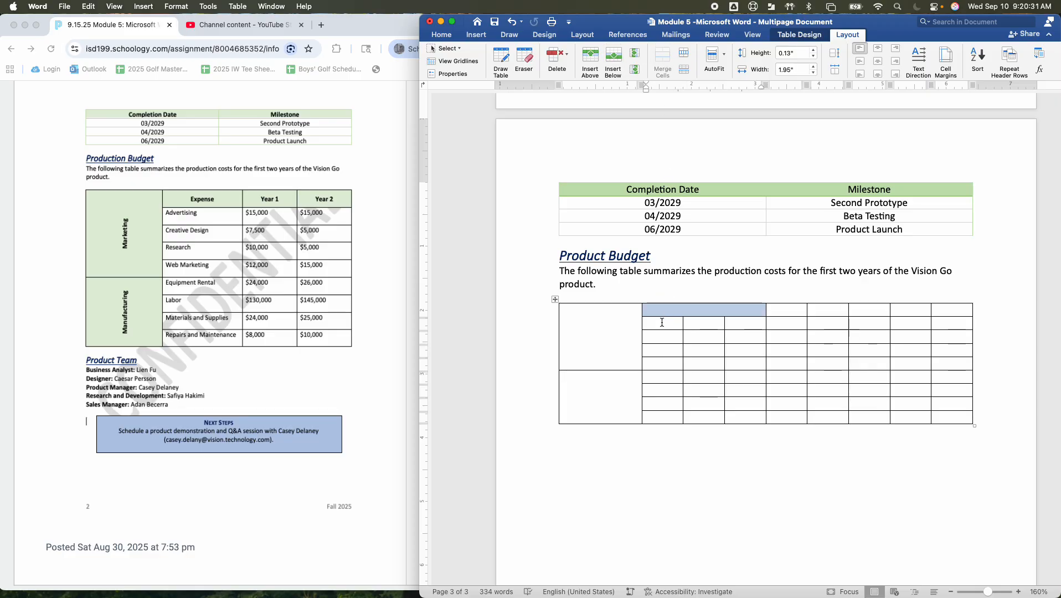
left_click_drag(662, 322, 732, 323)
left_click(663, 64)
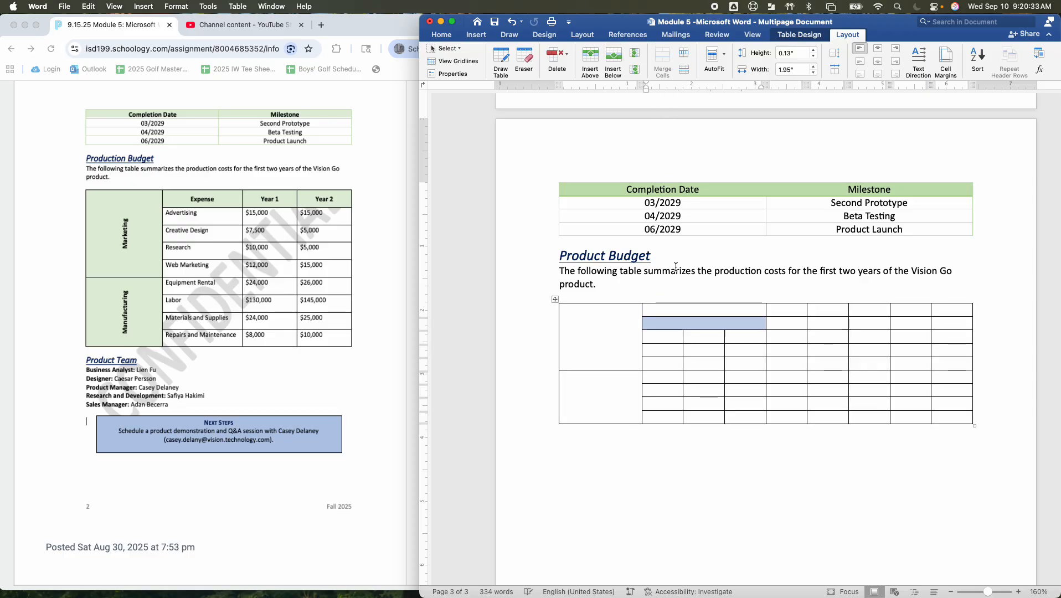
left_click_drag(654, 335, 745, 337)
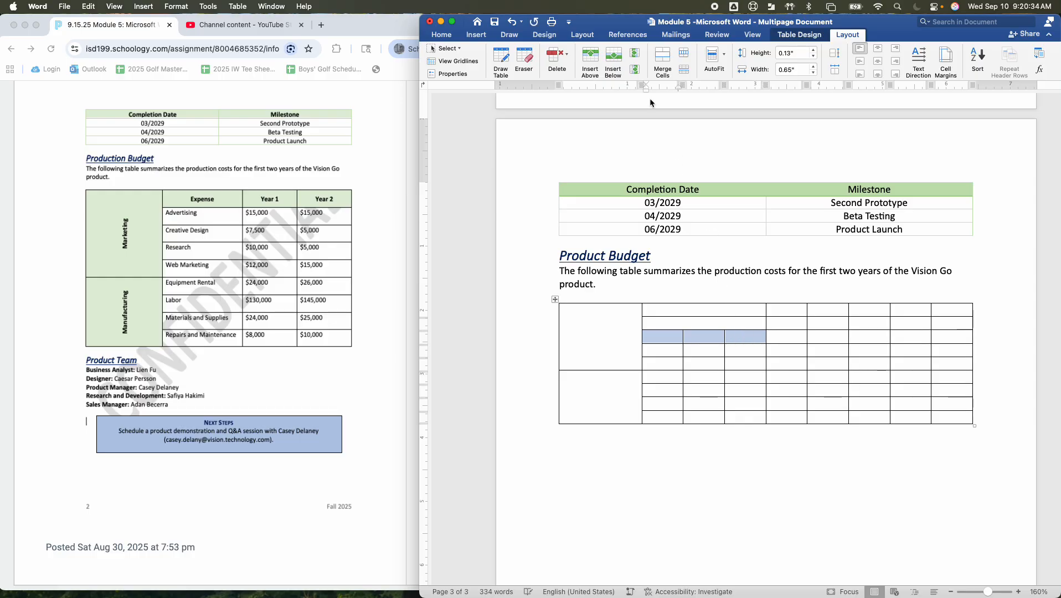
left_click(663, 62)
left_click(673, 354)
left_click_drag(674, 354, 730, 364)
left_click(663, 62)
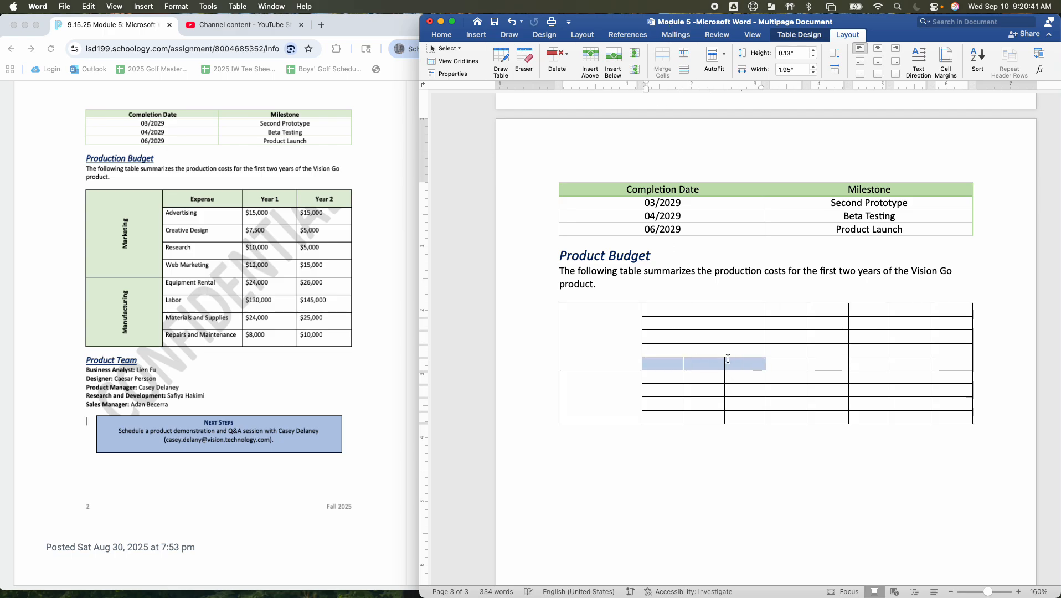
left_click(662, 62)
In each of the budget table's bottom four rows, merge the three cells beside the large merged cell into one
left_click_drag(667, 380, 734, 381)
left_click(659, 62)
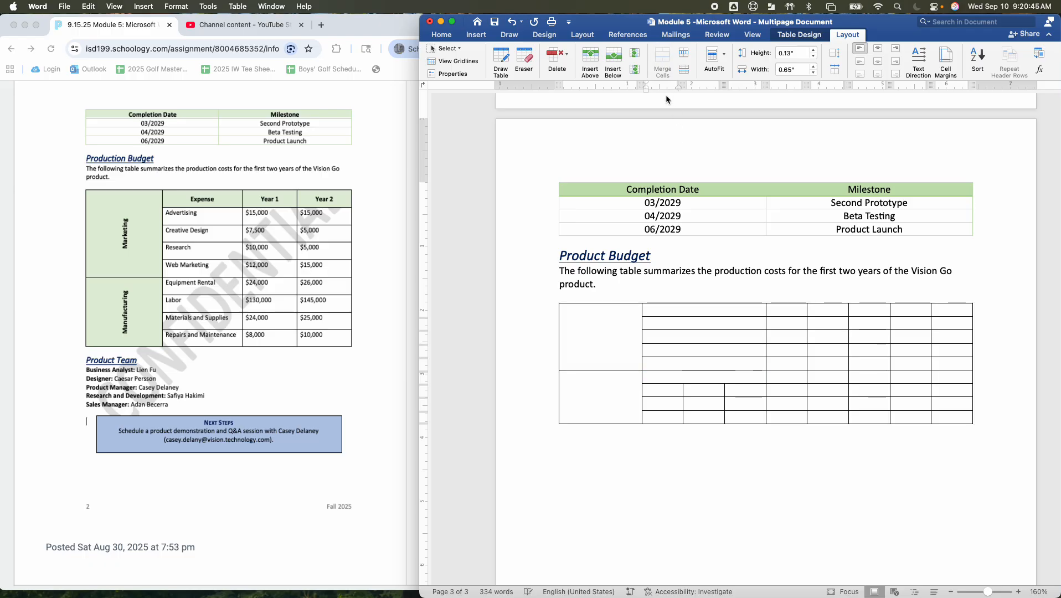
left_click_drag(662, 390, 745, 390)
left_click(663, 62)
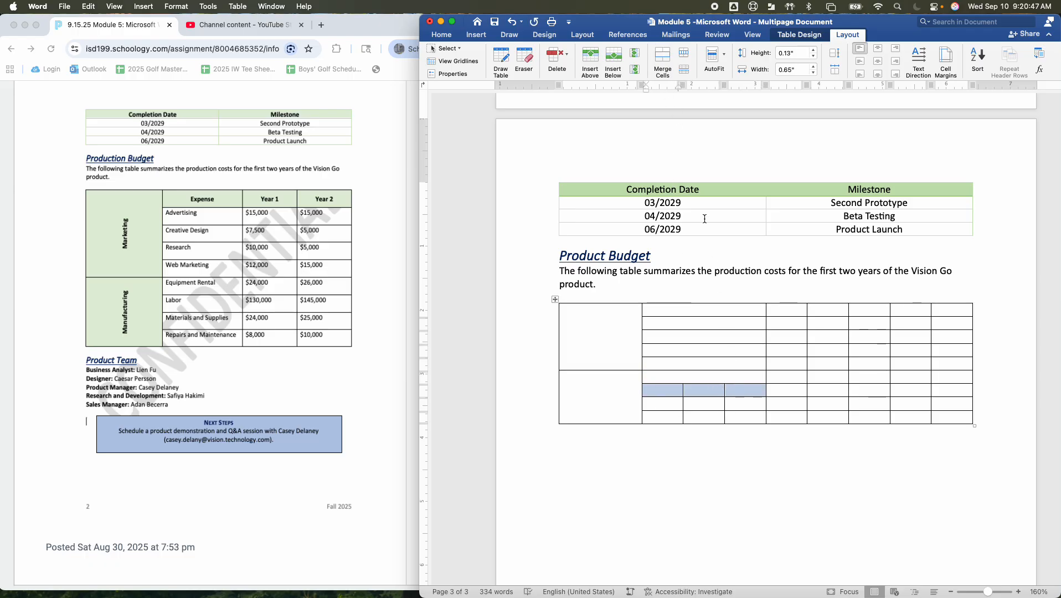
left_click(663, 404)
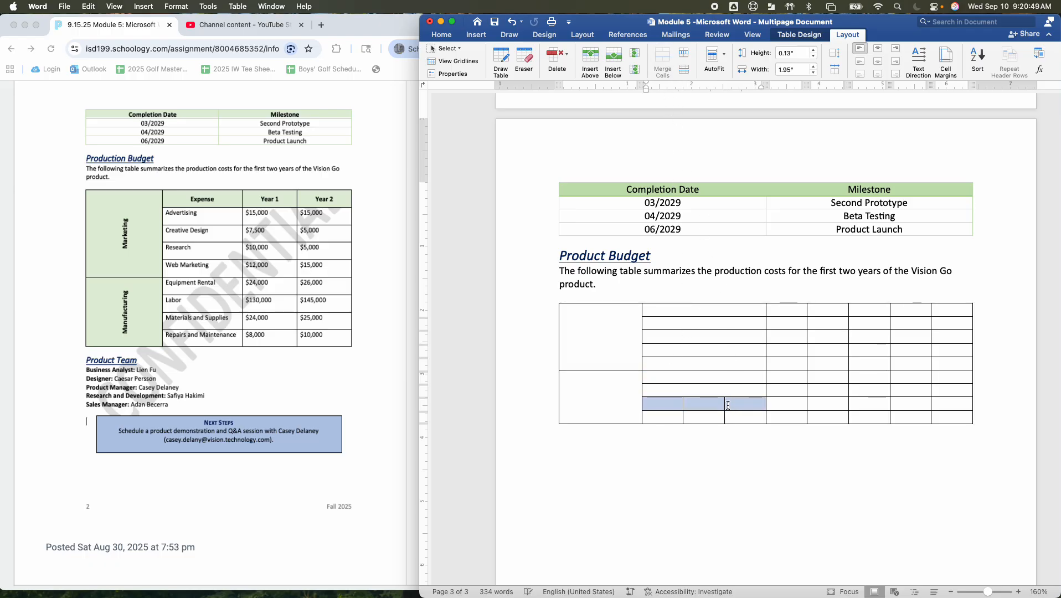
left_click_drag(665, 416, 744, 416)
left_click(668, 59)
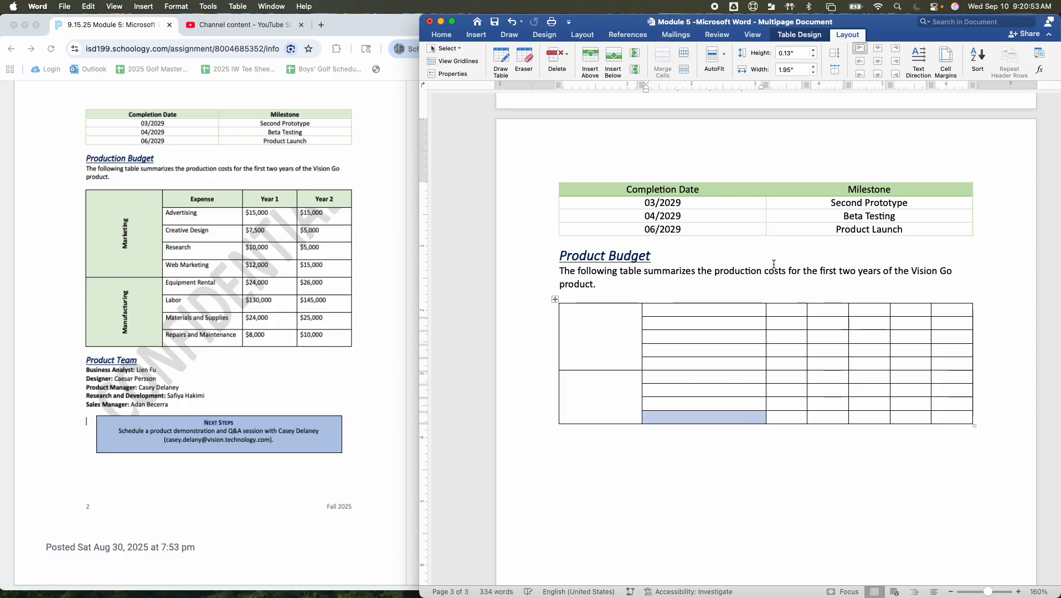
In each of the top four rows, merge the two narrow cells following the wide expense cell into one
left_click_drag(778, 309, 813, 355)
left_click(672, 55)
left_click(656, 68)
left_click(663, 58)
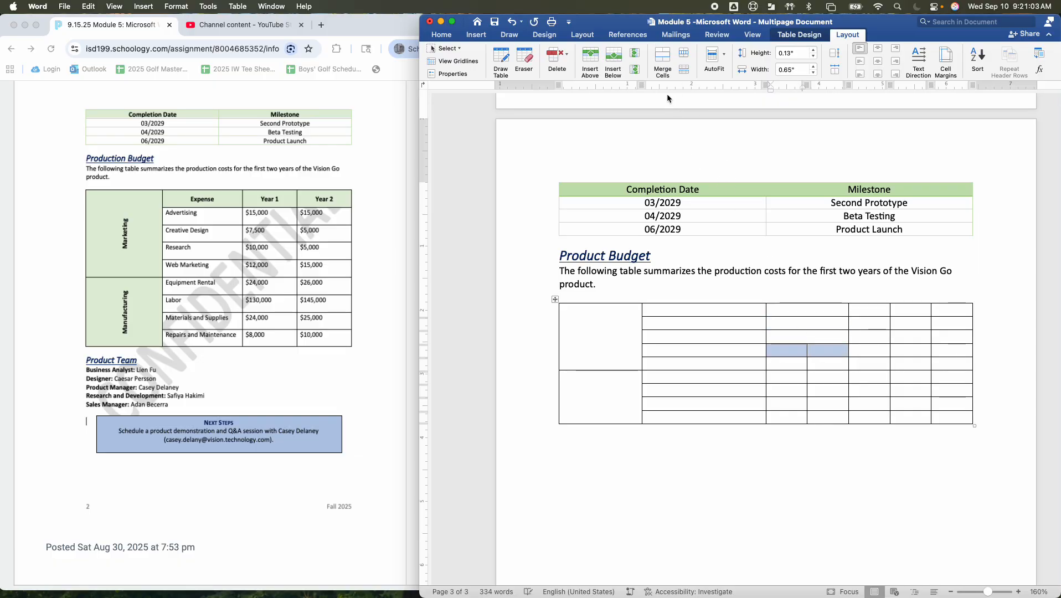
left_click(662, 59)
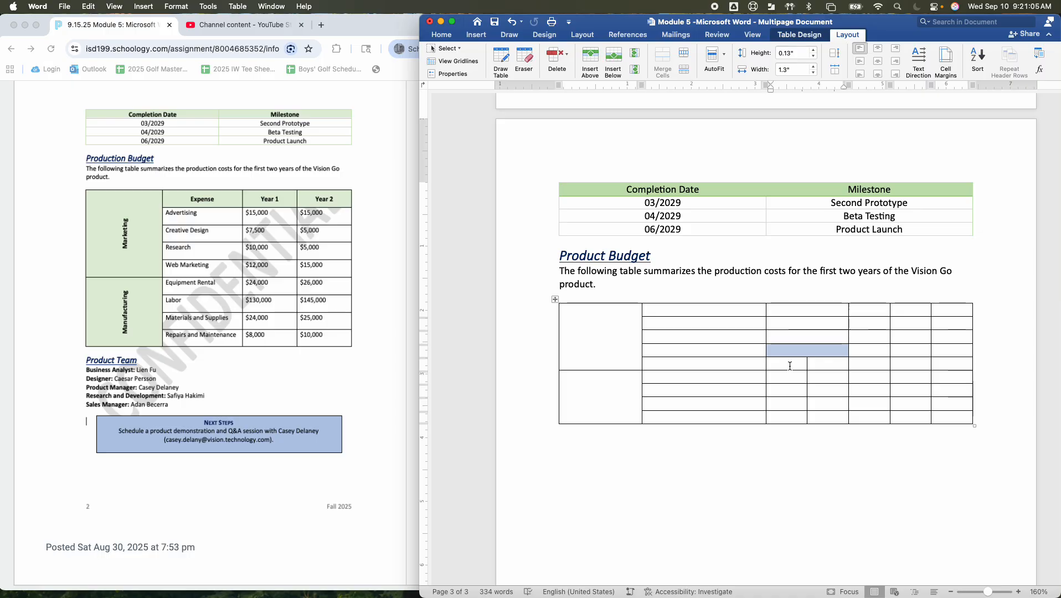
In each of rows five to nine, merge the two narrow cells following the wide expense cell into one
left_click_drag(779, 363, 819, 391)
left_click(663, 62)
left_click(663, 62)
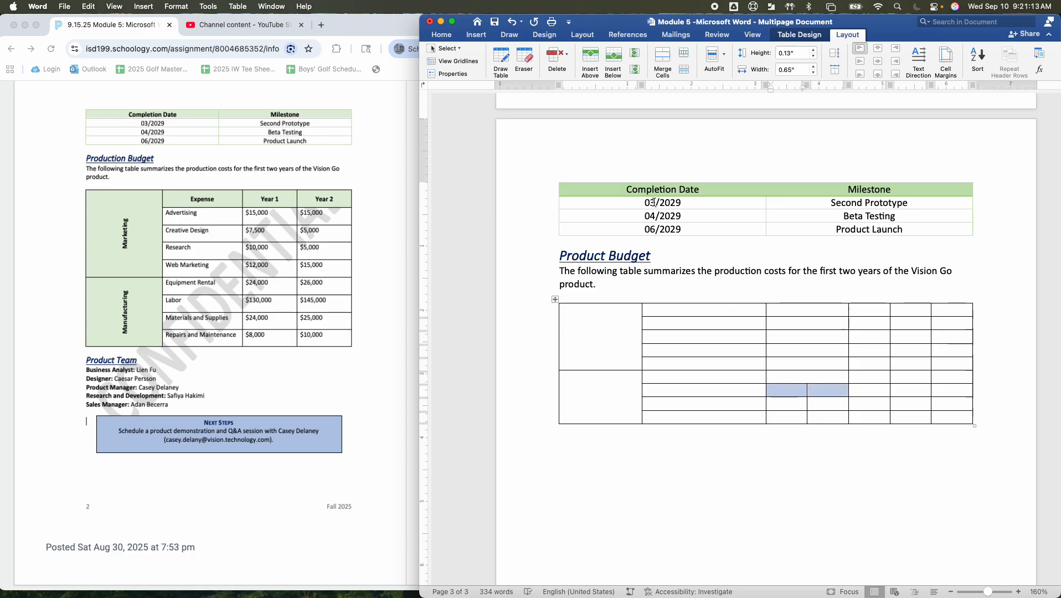
left_click(663, 61)
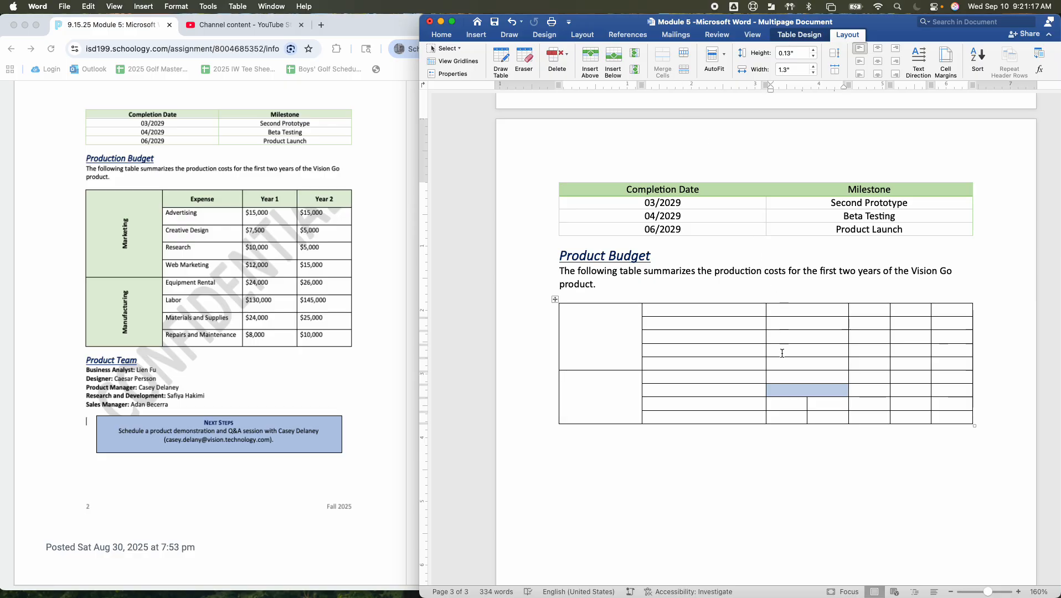
left_click_drag(776, 402, 810, 405)
key("super+z")
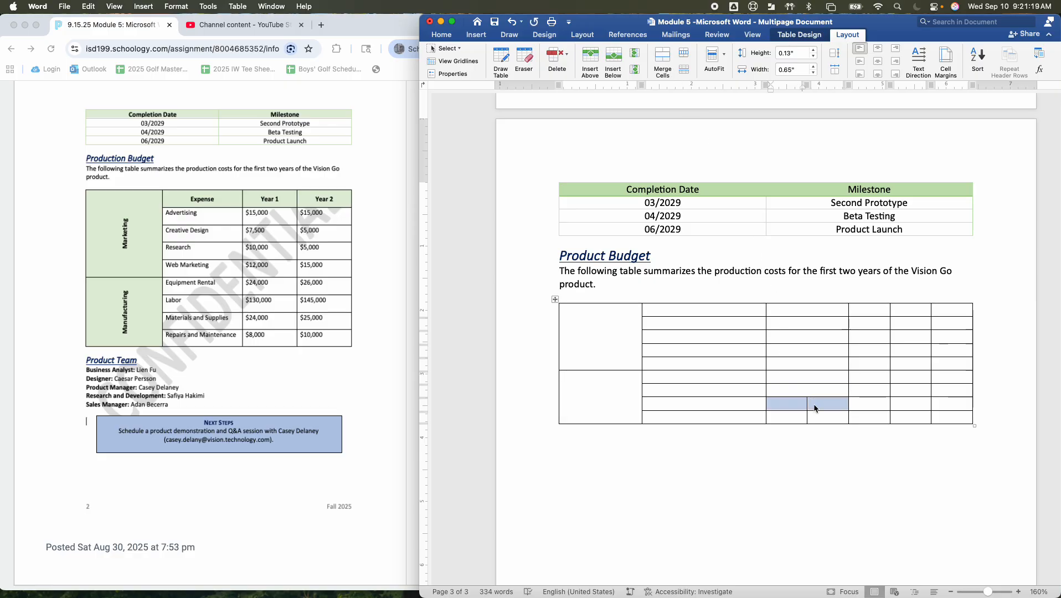
left_click(663, 61)
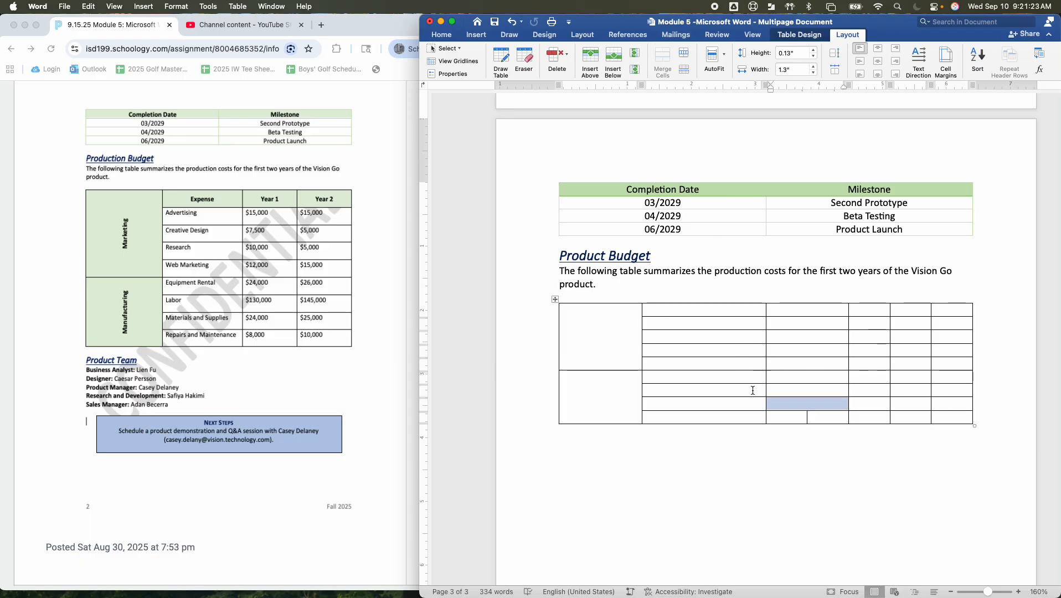
key("super+z")
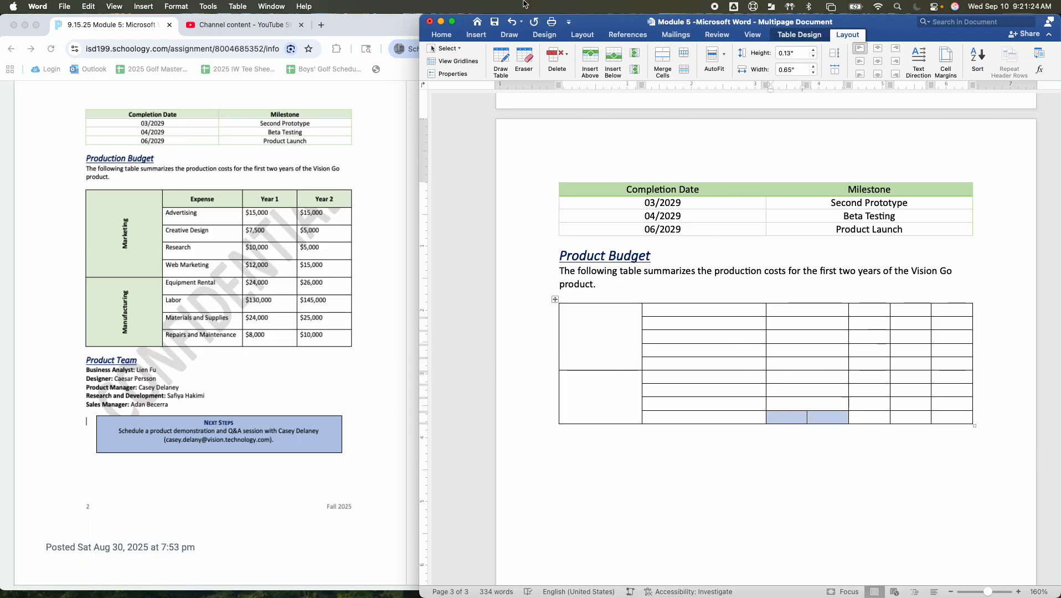
left_click(663, 61)
In each of the top five rows, merge the two narrow cells before the last column into one
left_click_drag(876, 310, 918, 337)
left_click(663, 61)
left_click(661, 57)
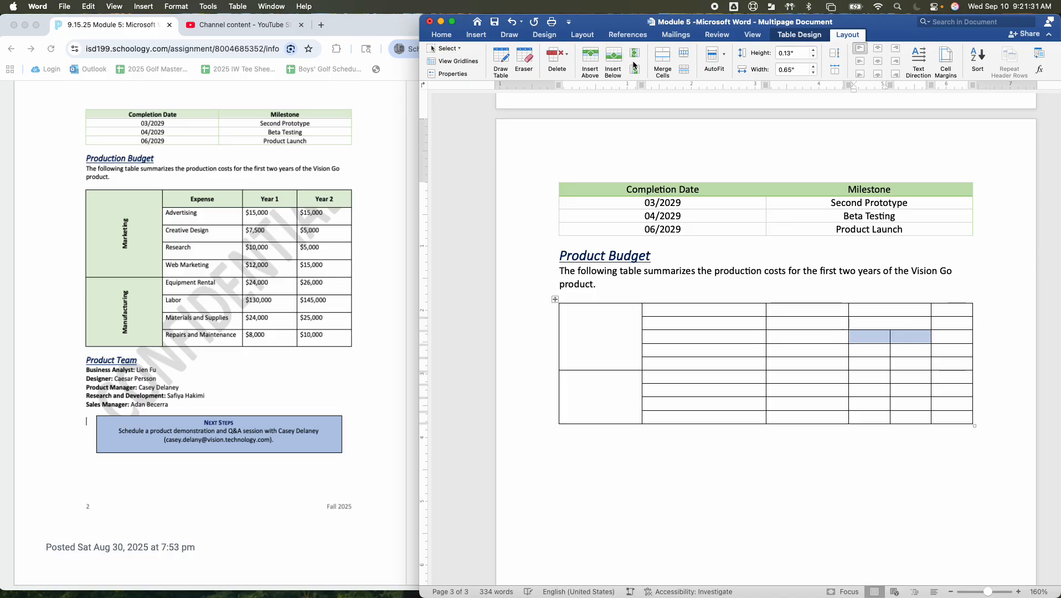
left_click(663, 61)
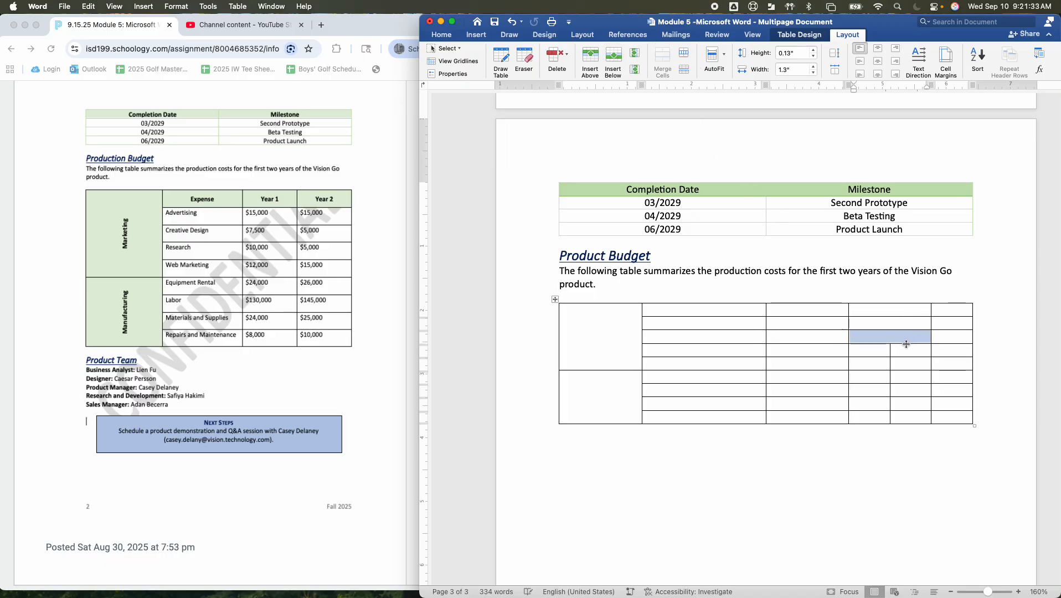
left_click(901, 347)
left_click_drag(902, 347, 864, 377)
left_click(663, 61)
left_click(663, 60)
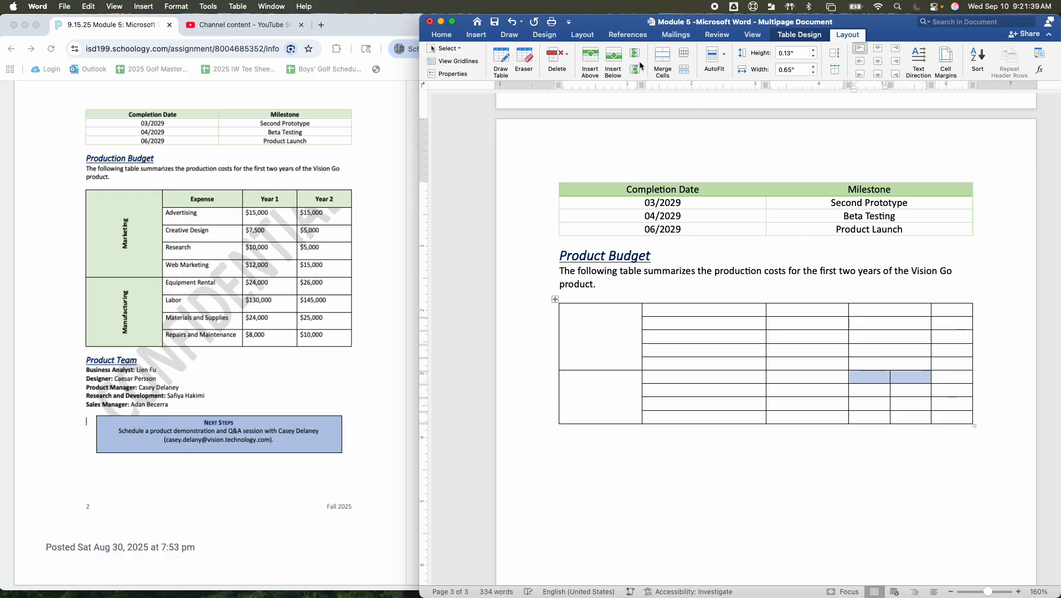
Merge the two narrow cells before the last column in each of the bottom four rows, and delete the table's last column
left_click(659, 60)
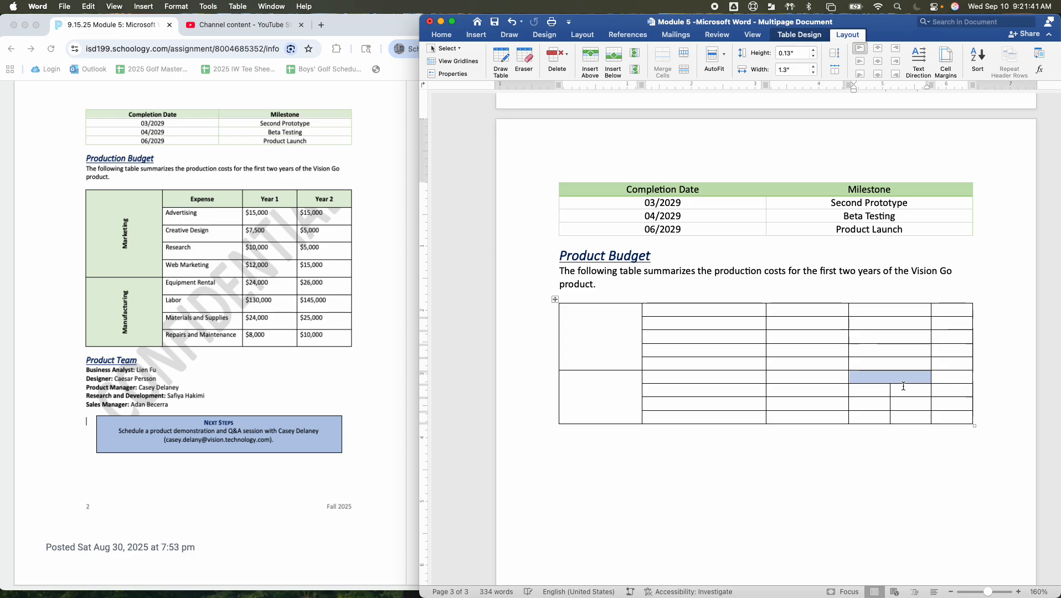
left_click_drag(914, 391, 884, 399)
left_click(663, 61)
left_click(662, 59)
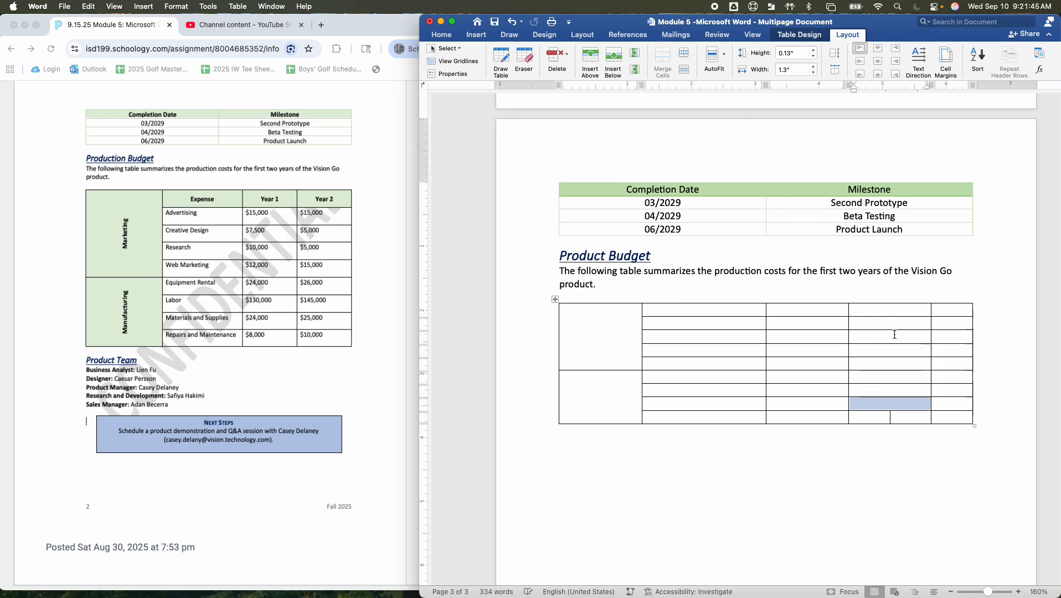
left_click_drag(912, 415, 875, 416)
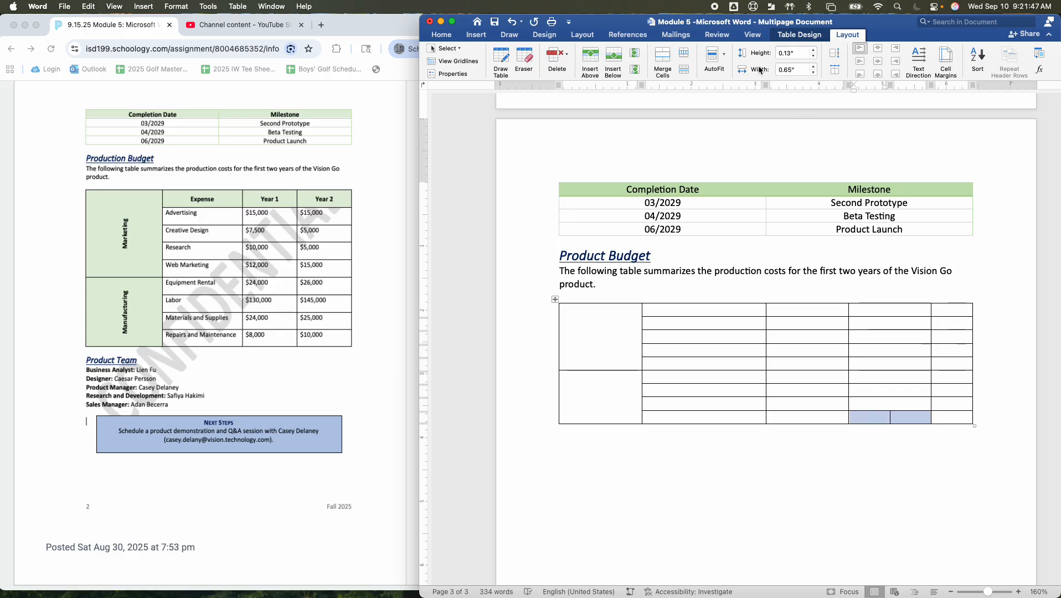
left_click(657, 58)
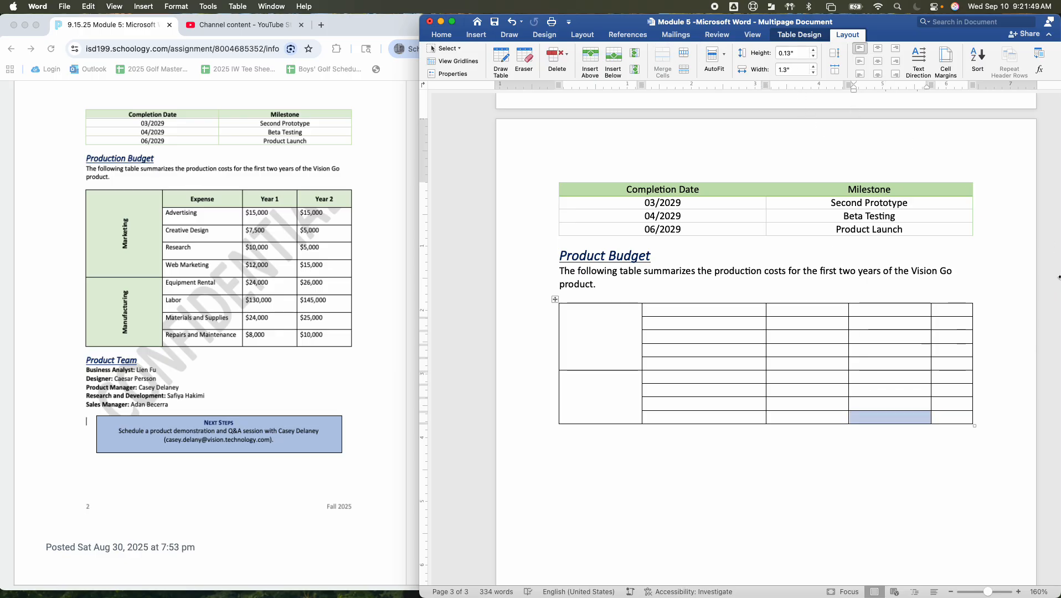
left_click_drag(953, 309, 954, 418)
key("BackSpace")
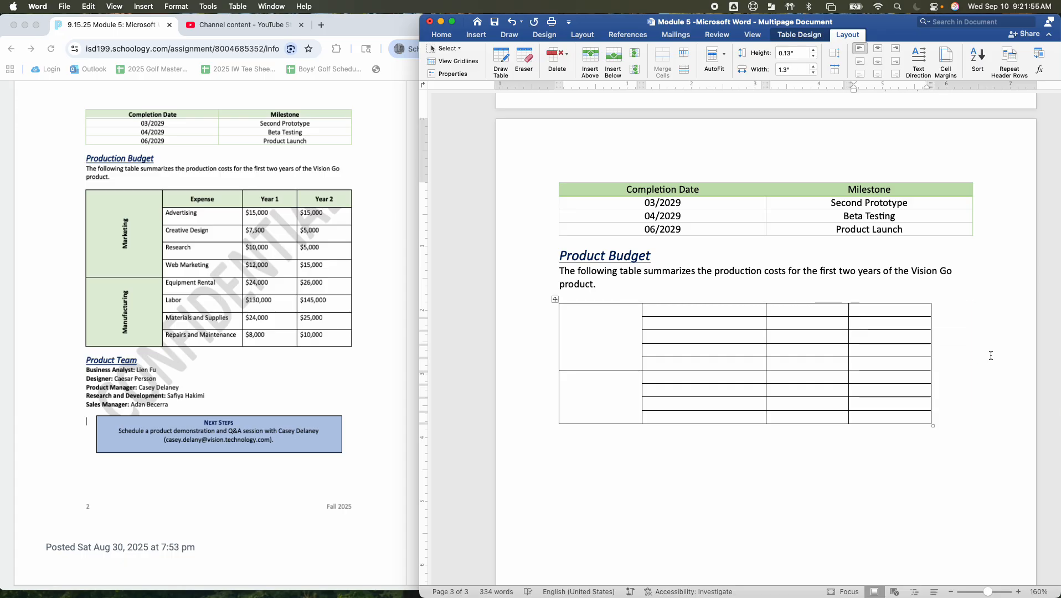
Enter Marketing in the upper large merged cell of the budget table and make it bold
left_click(566, 341)
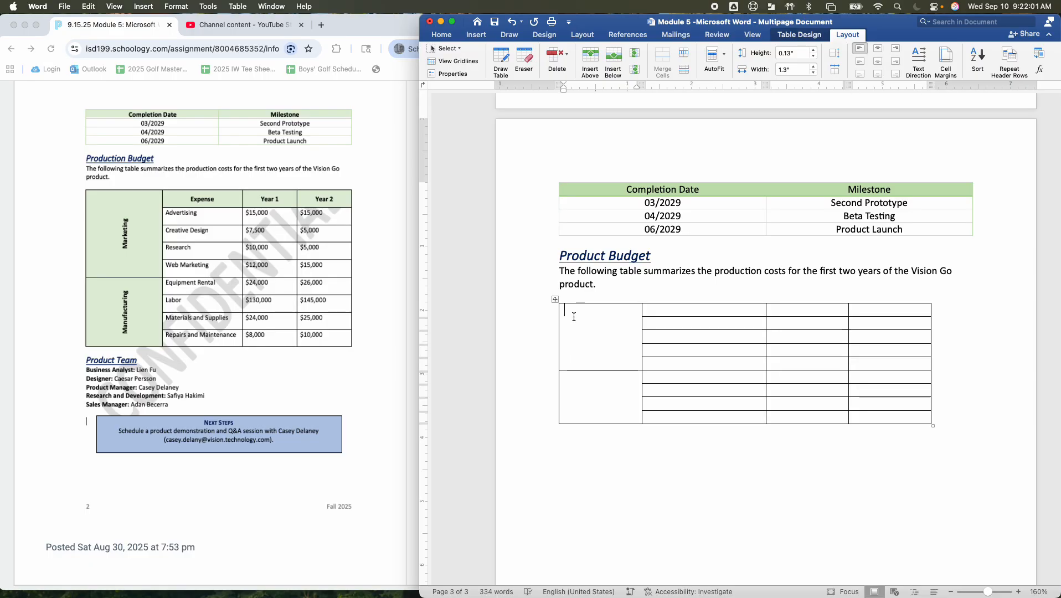
type("Marketing")
double_click(573, 314)
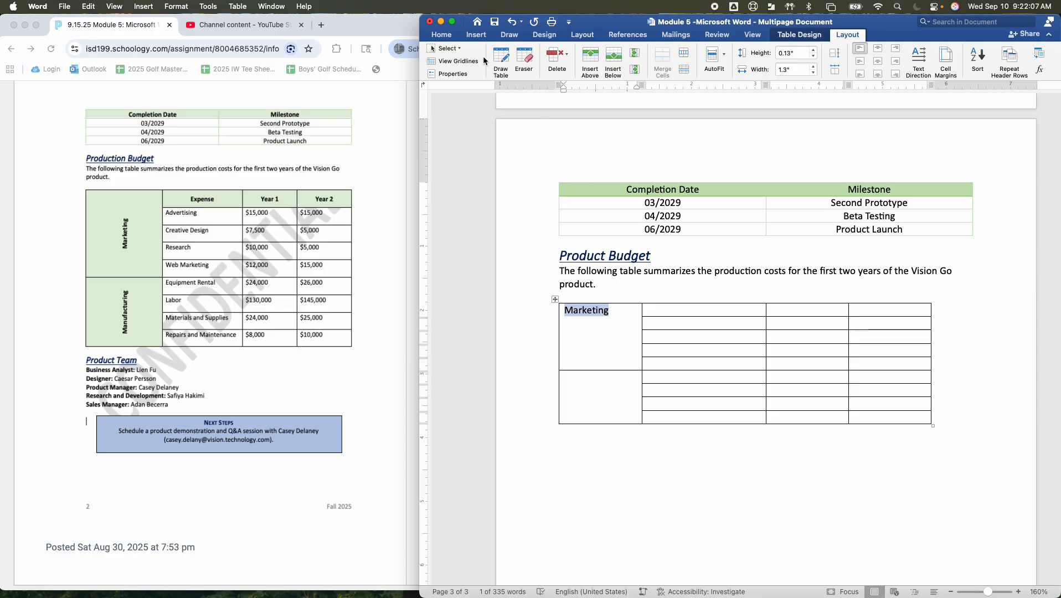
left_click(441, 34)
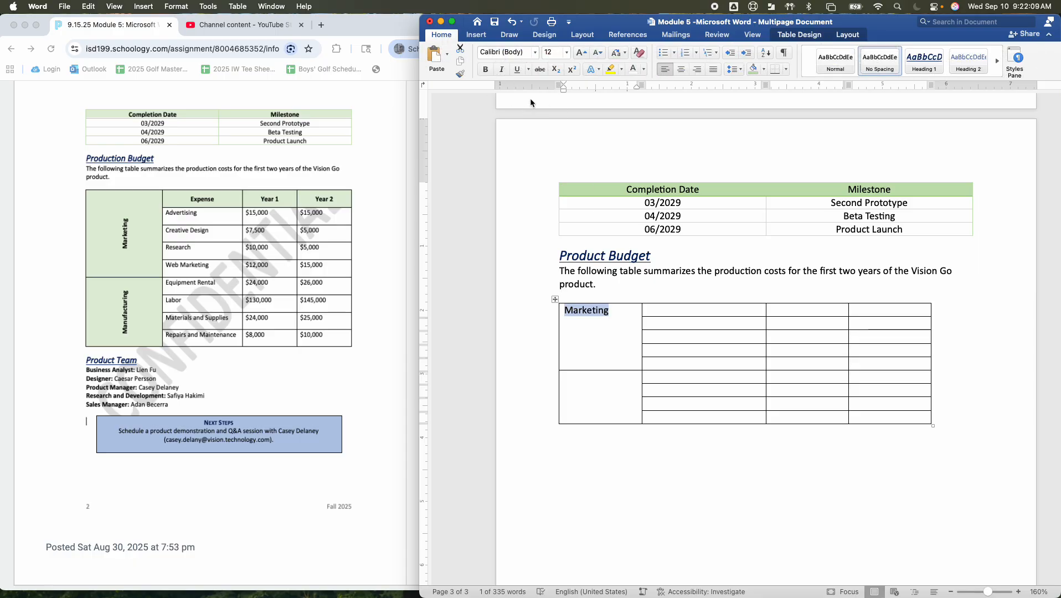
left_click(489, 70)
Enter Manufacturing in the lower large merged cell of the budget table and make it bold
left_click(598, 404)
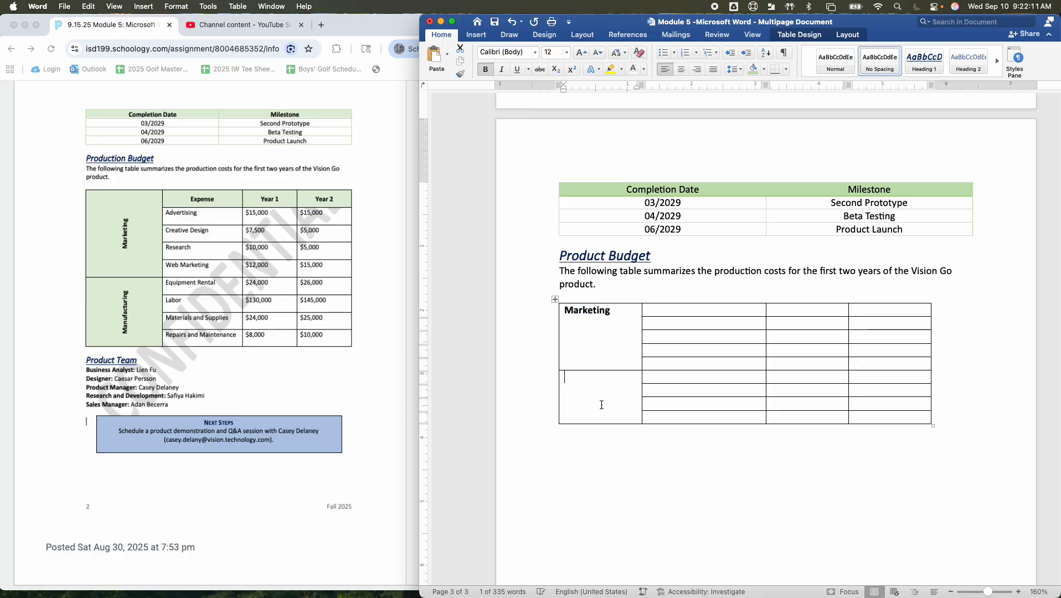
type("Manfu")
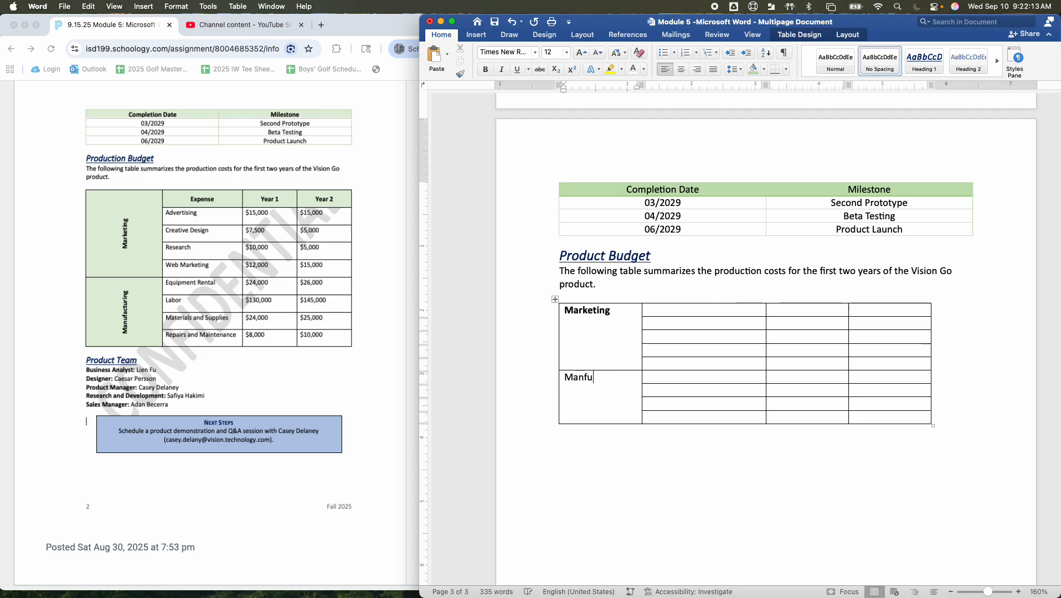
key("BackSpace")
key("BackSpace")
type("ufacturing")
scroll(647, 410, "down", 1)
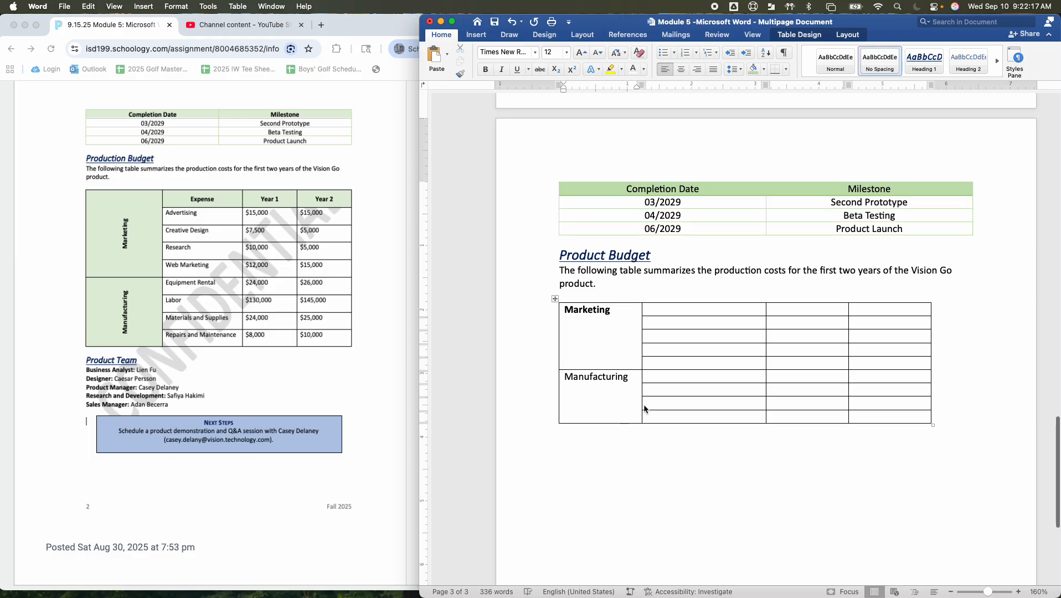
triple_click(600, 374)
scroll(602, 373, "down", 1)
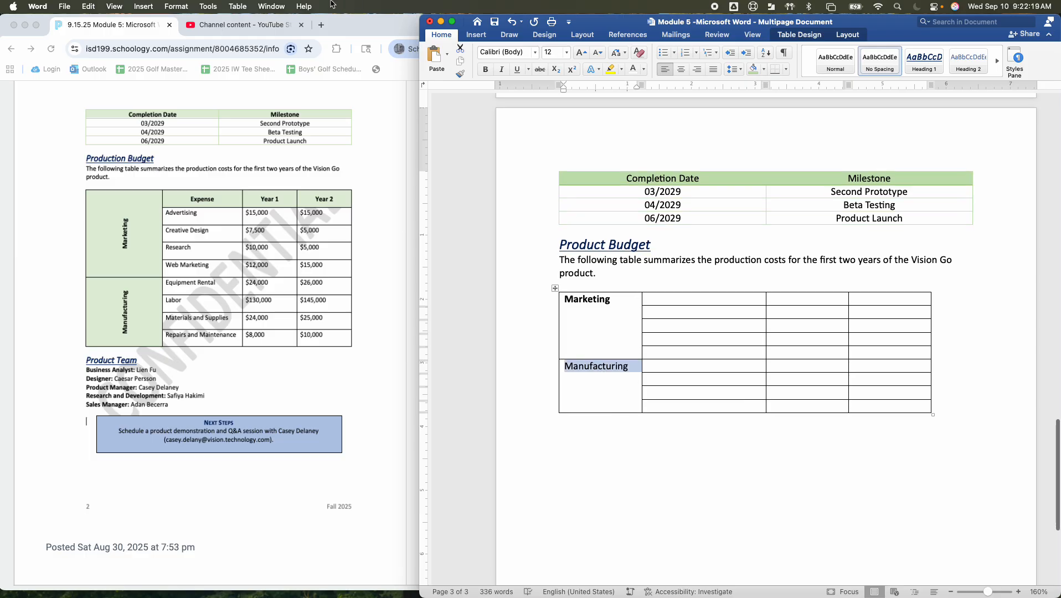
left_click(485, 70)
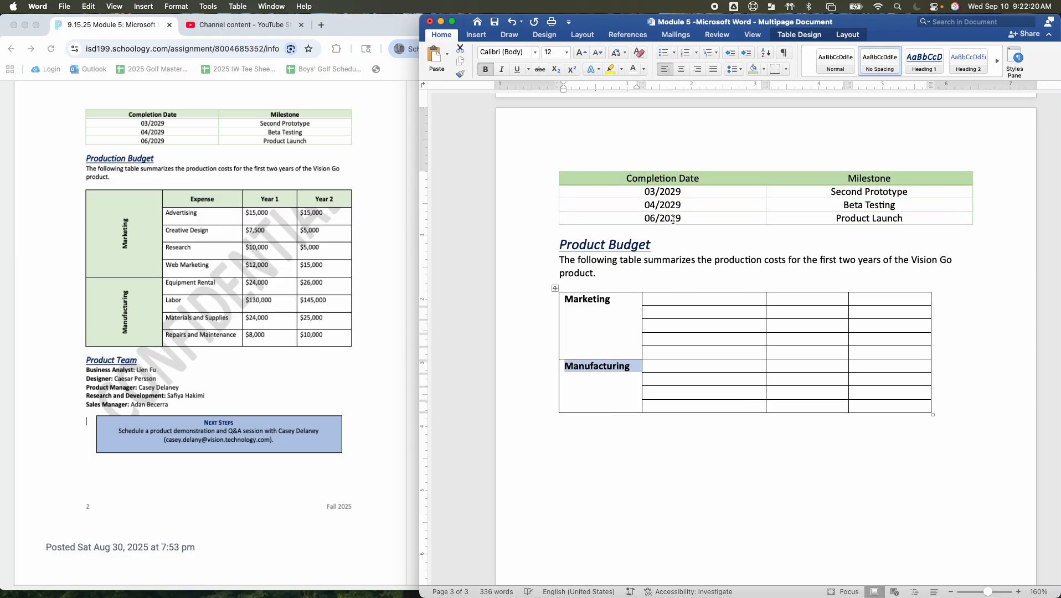
Enter the column headings Expense, Year 1 and Year 2 in the first row of the budget table
left_click(702, 298)
type("Ep")
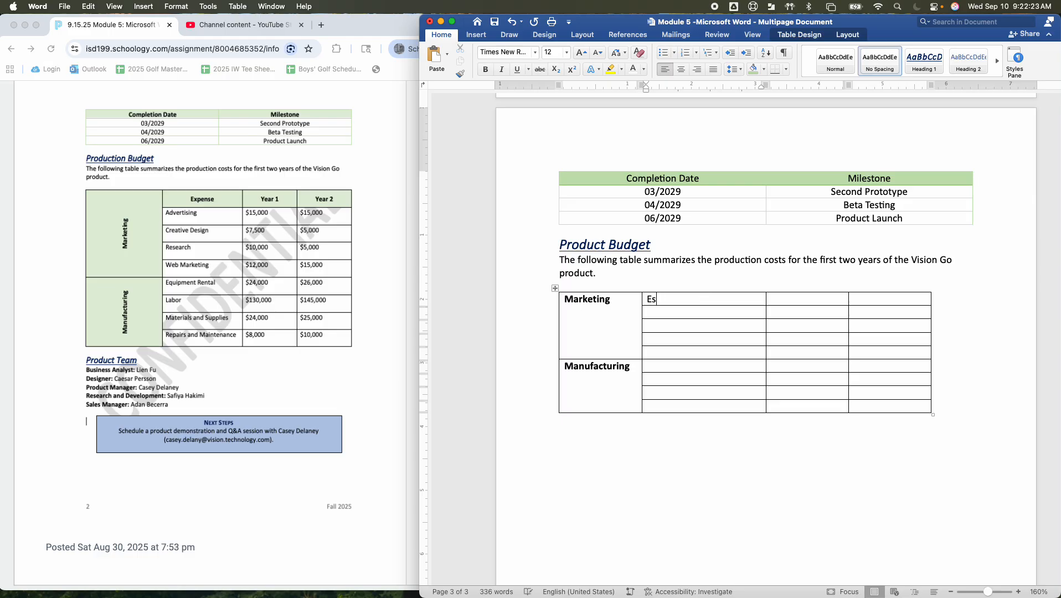
key("BackSpace")
type("xp")
type("pense")
key("Tab")
type("Year 1")
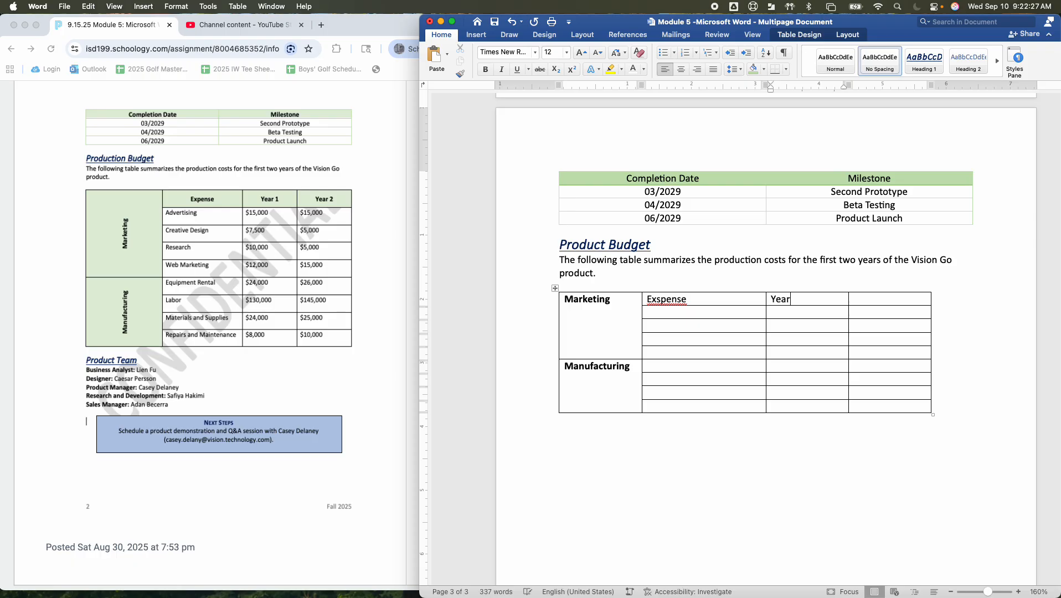
right_click(674, 300)
left_click(703, 314)
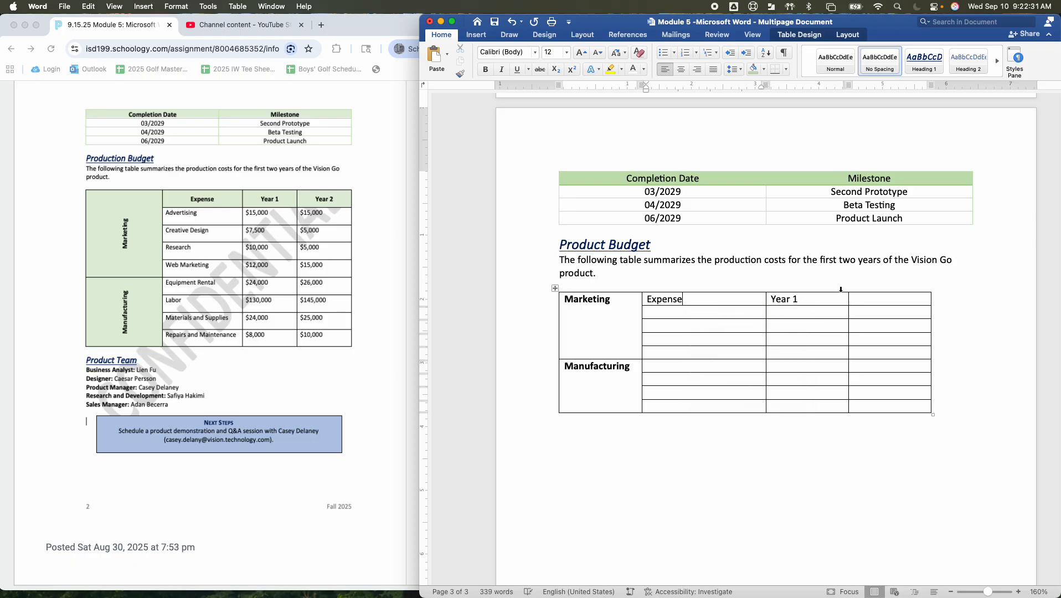
left_click(869, 299)
type("Year 2")
left_click(860, 357)
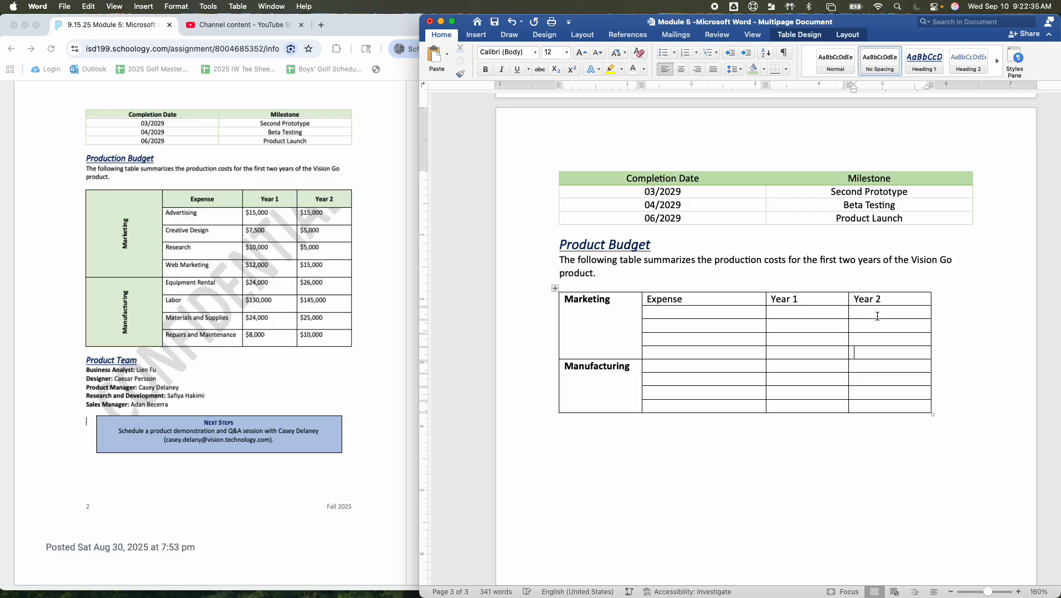
Make the Expense, Year 1 and Year 2 headings bold and centered
left_click_drag(891, 300, 665, 302)
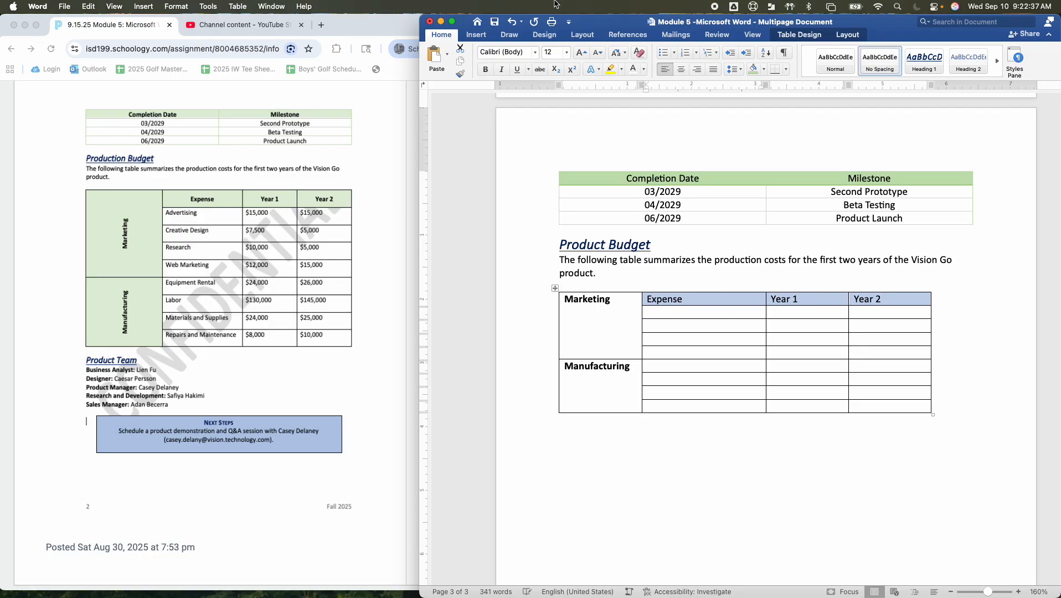
left_click(486, 72)
left_click(681, 69)
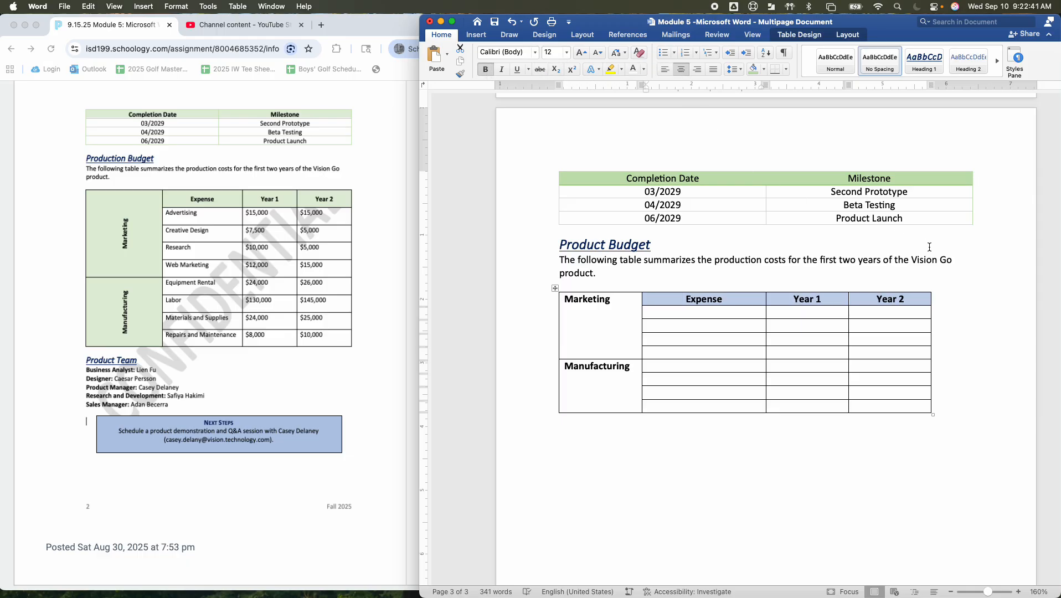
Shade the Marketing cell and the three heading cells of the budget table light green
left_click_drag(932, 301, 621, 302)
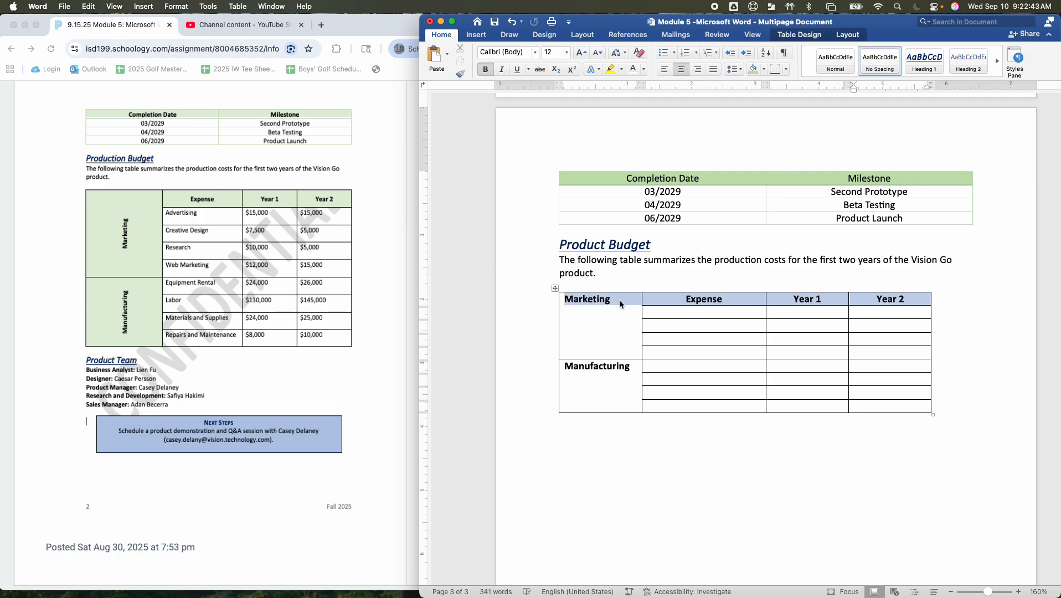
left_click(765, 69)
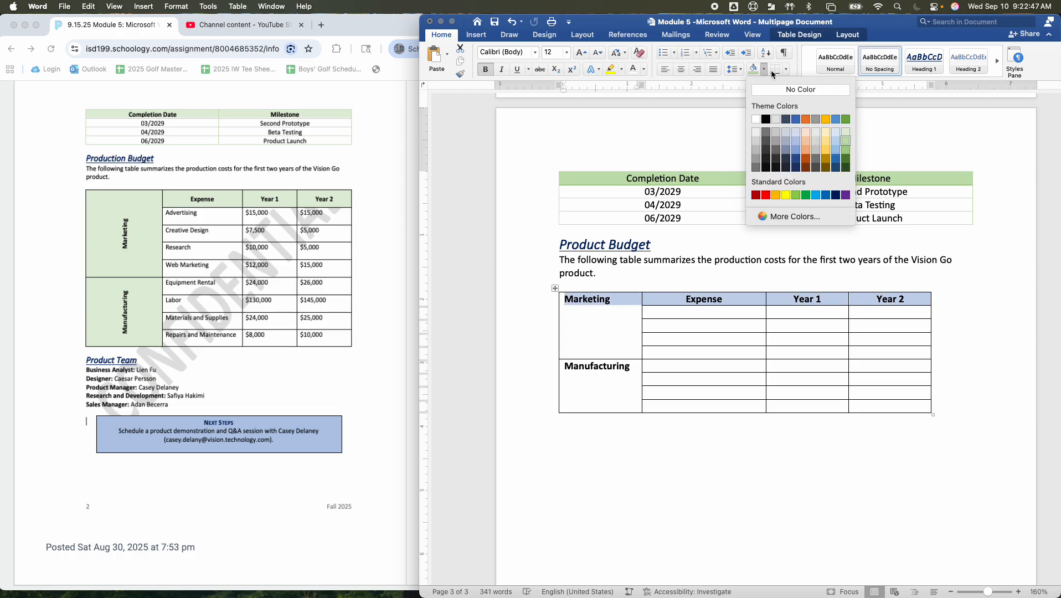
left_click(846, 142)
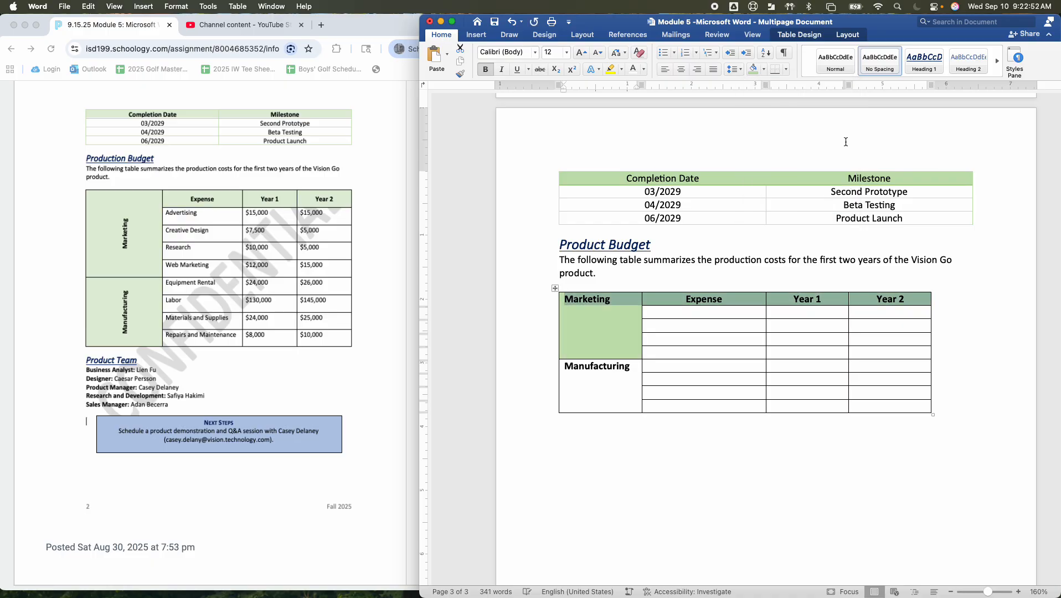
Shade the Manufacturing cell with the same light green as the Marketing cell
left_click(614, 405)
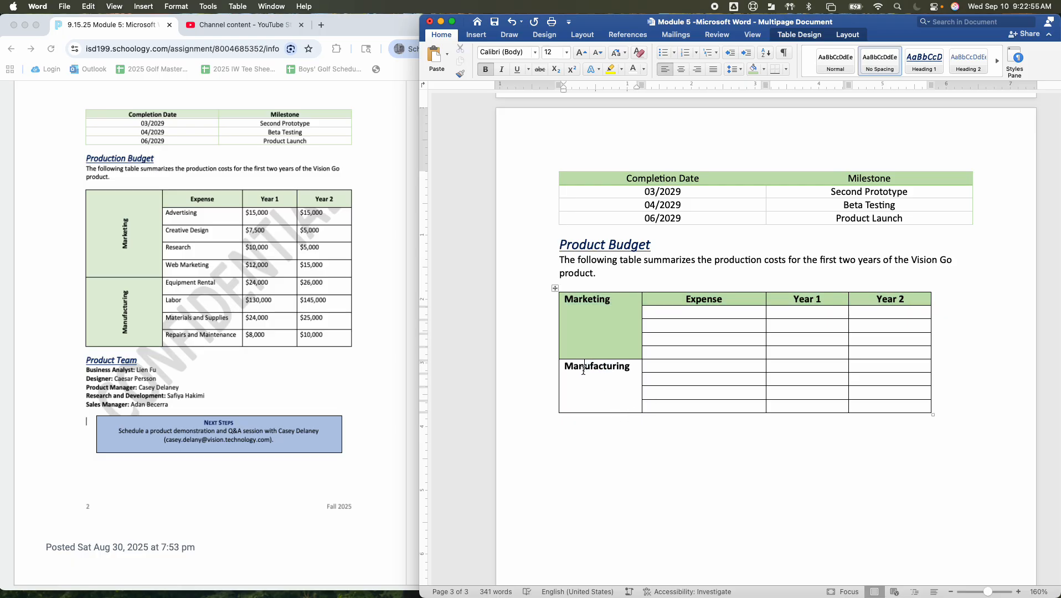
triple_click(584, 370)
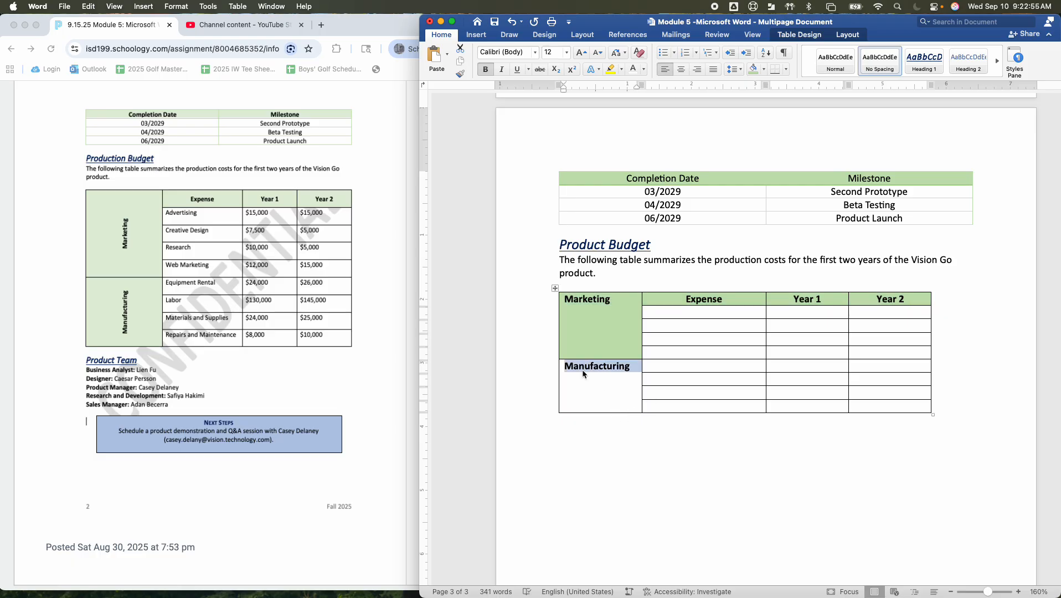
left_click(752, 68)
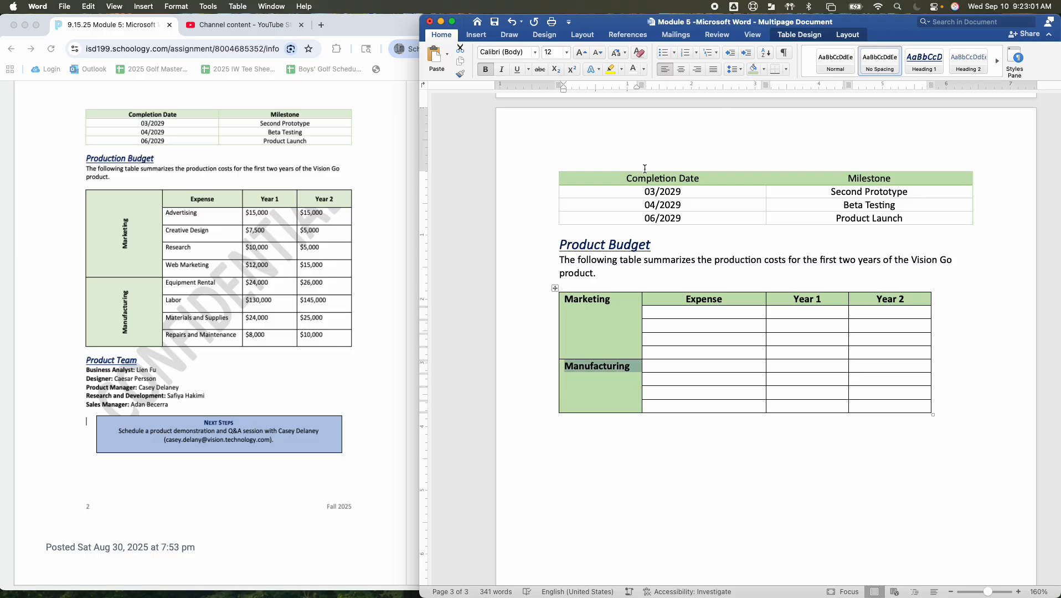
scroll(644, 169, "up", 2)
scroll(644, 169, "down", 4)
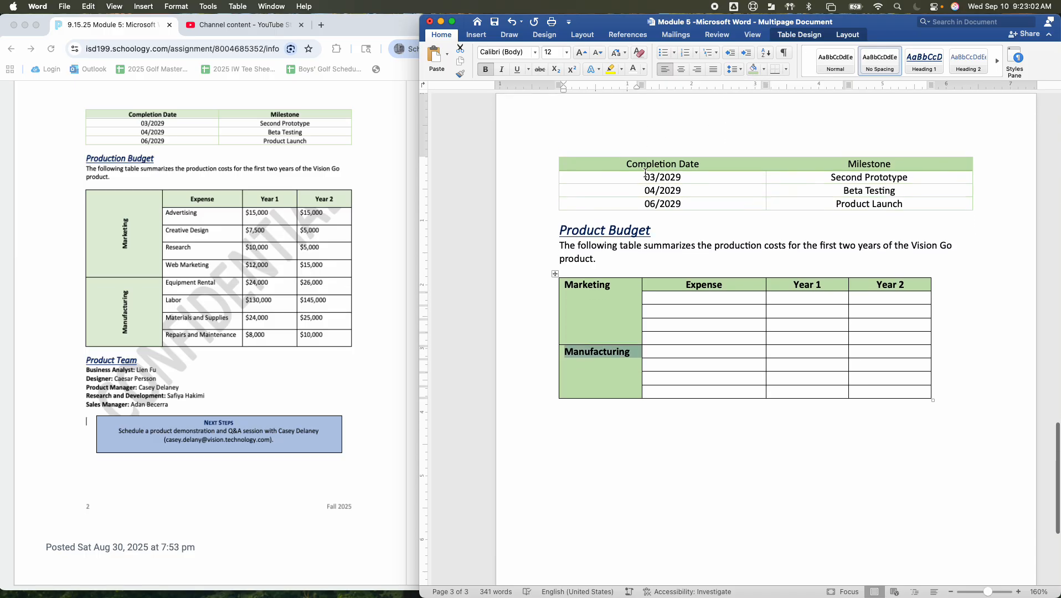
left_click(691, 401)
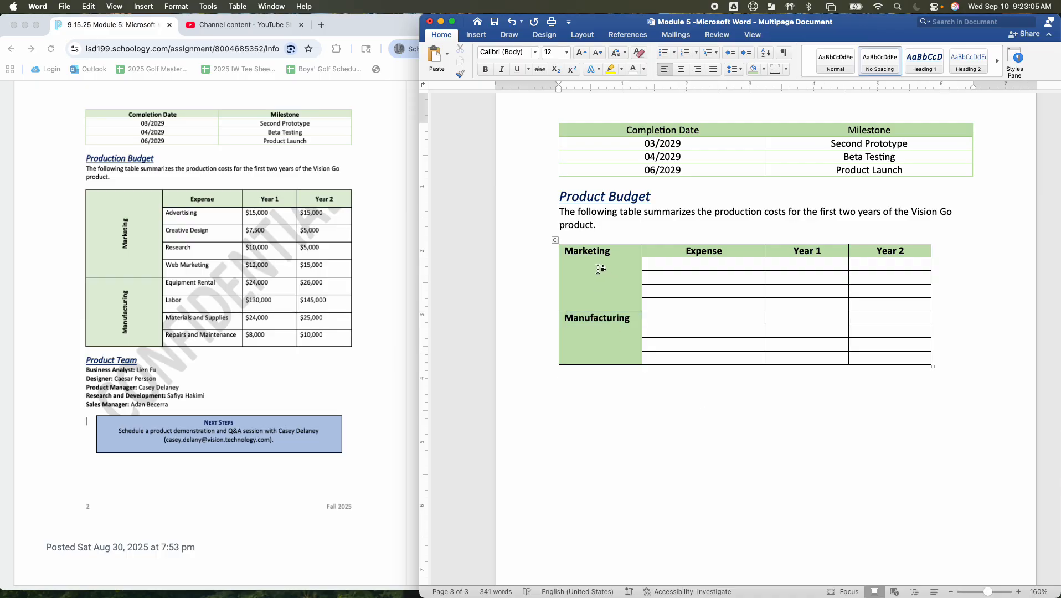
Rotate the Marketing label so it reads vertically upward and center it within its merged cell
double_click(592, 250)
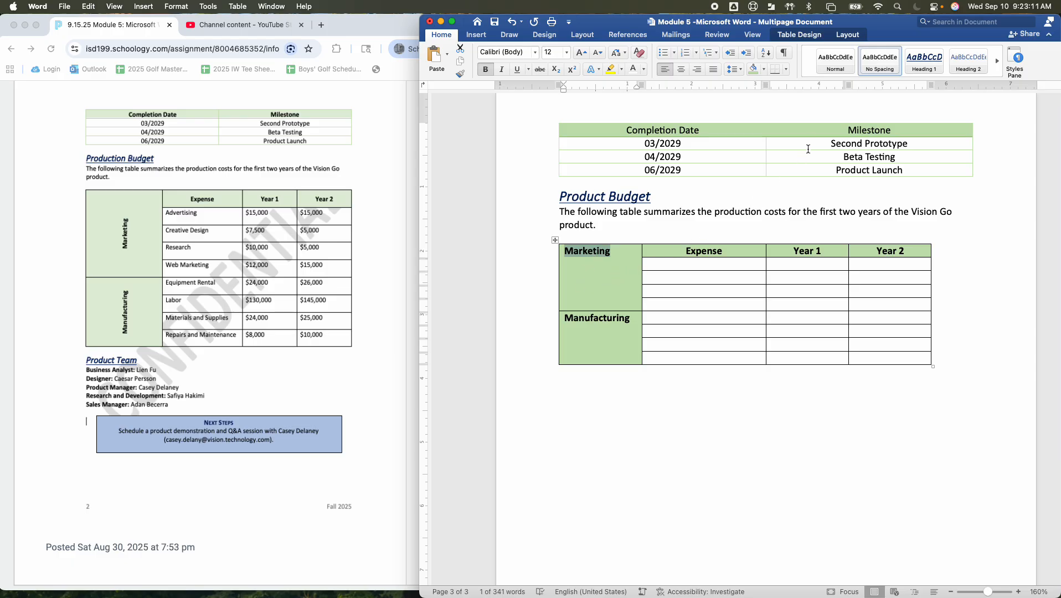
left_click(846, 34)
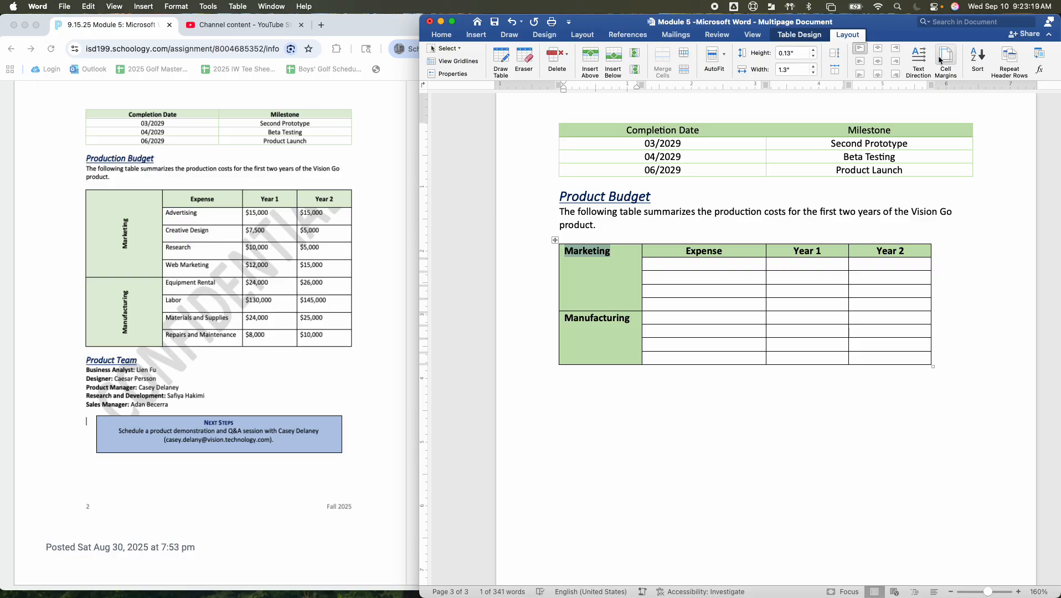
left_click(918, 61)
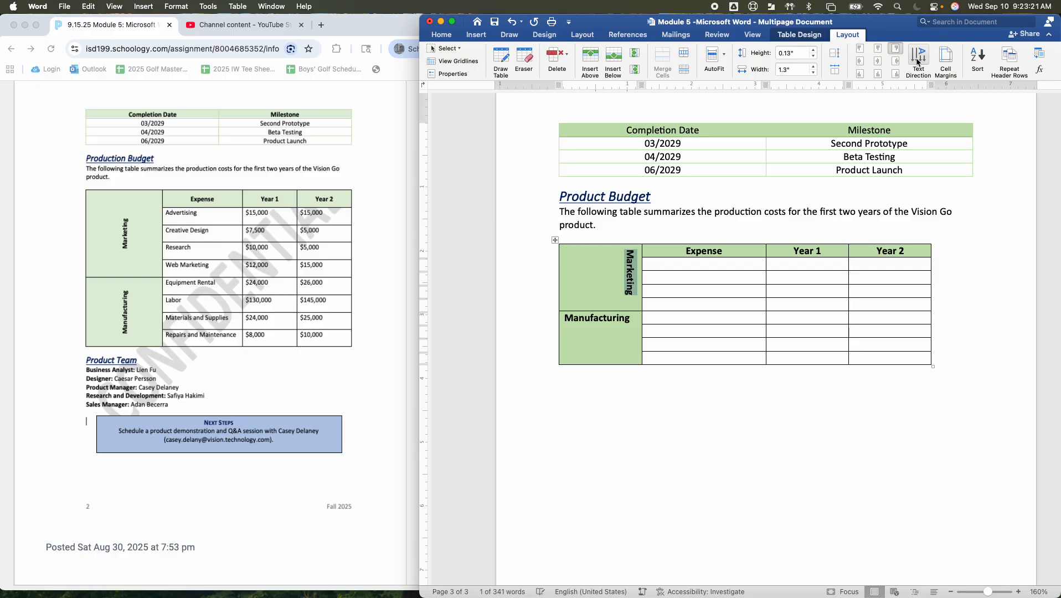
left_click(918, 61)
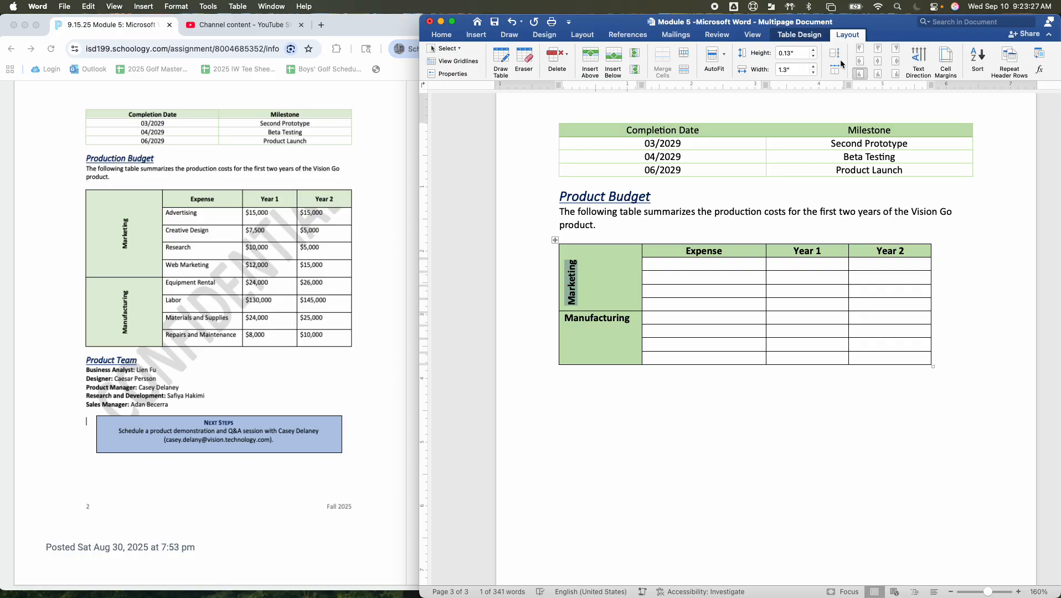
left_click(880, 65)
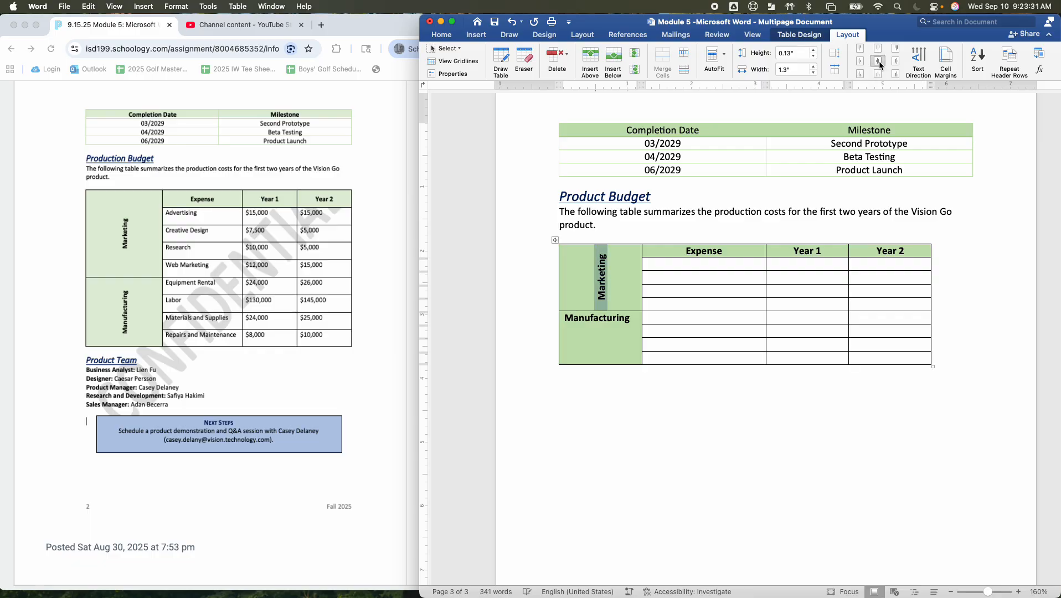
Rotate the Manufacturing label so it reads vertically upward and center it within its merged cell
left_click(609, 338)
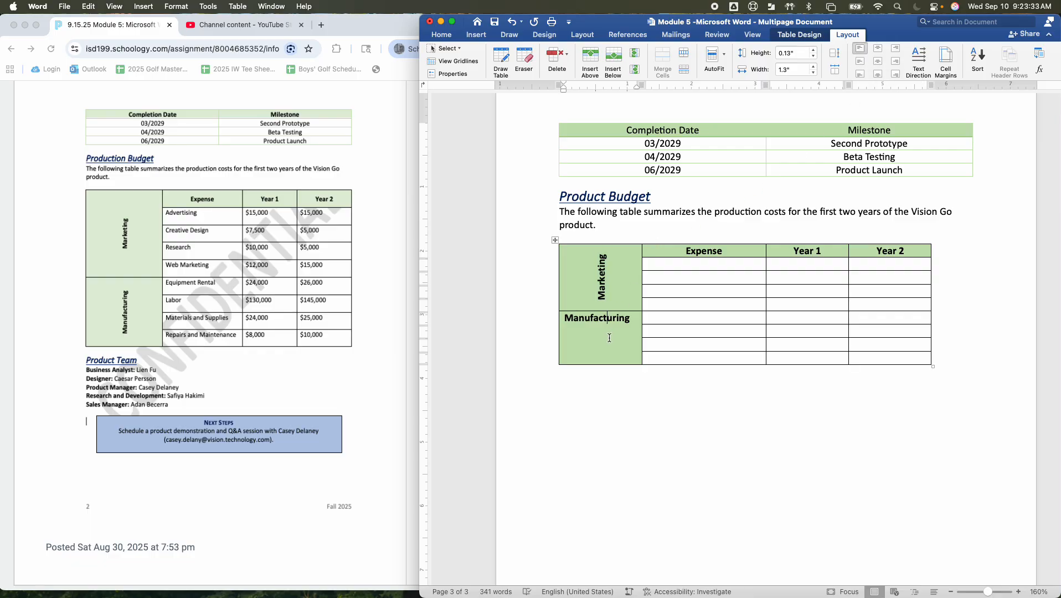
left_click(609, 334)
double_click(604, 317)
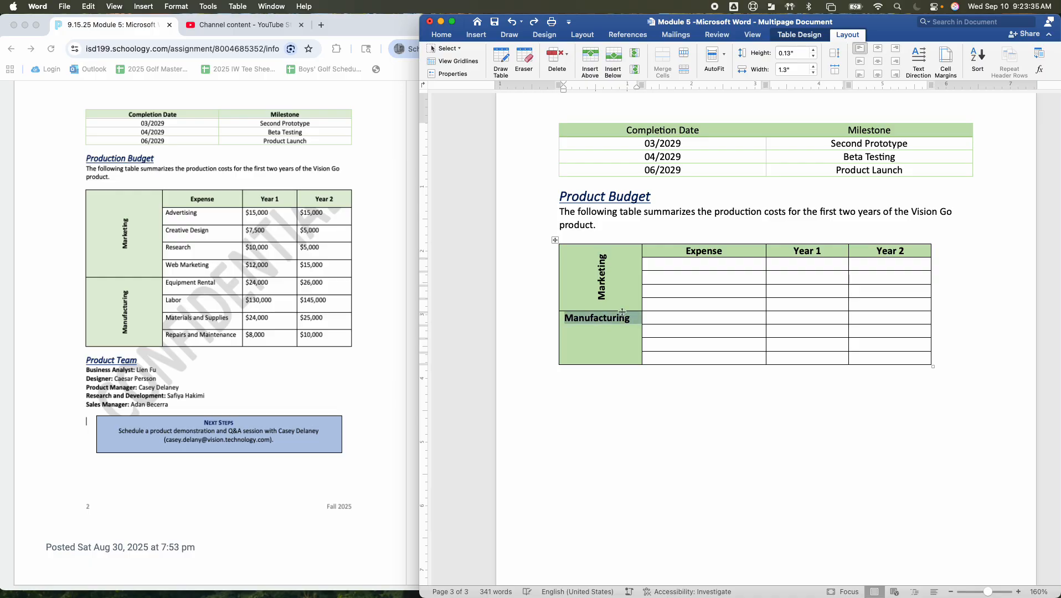
left_click(919, 55)
left_click(919, 55)
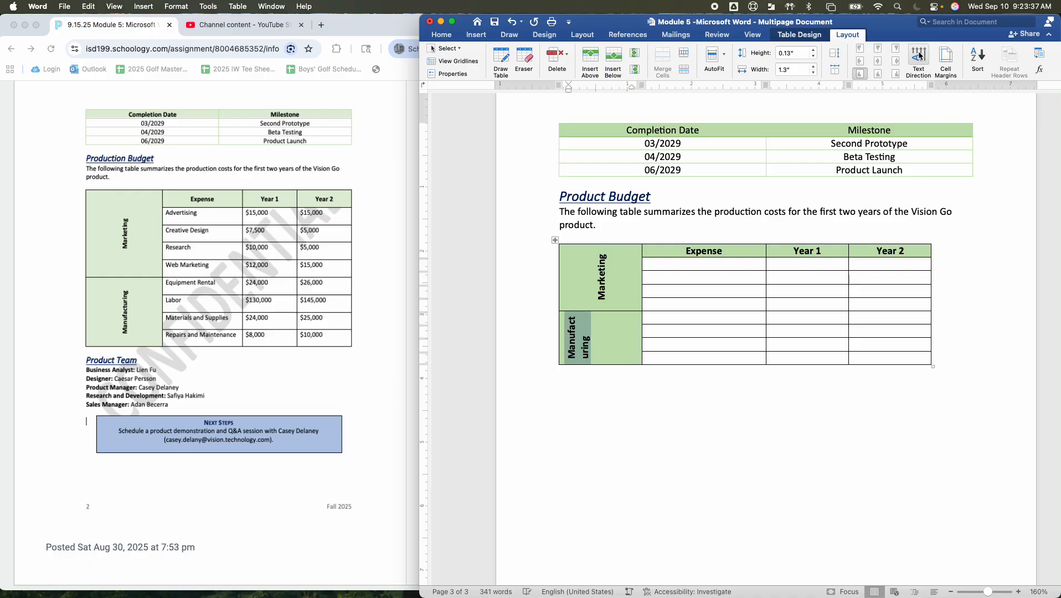
left_click(879, 62)
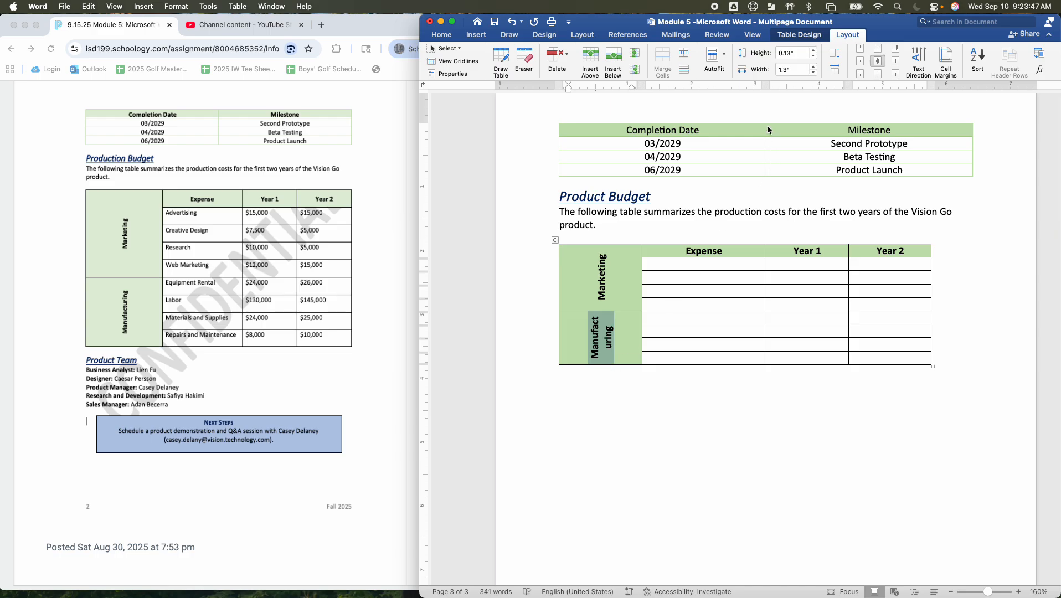
left_click(724, 55)
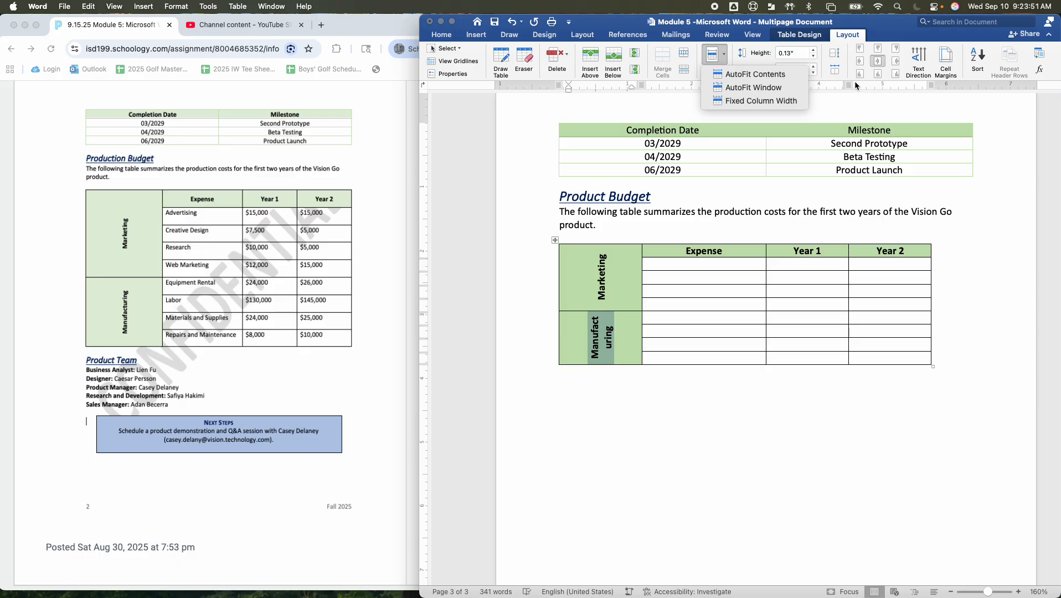
left_click(684, 102)
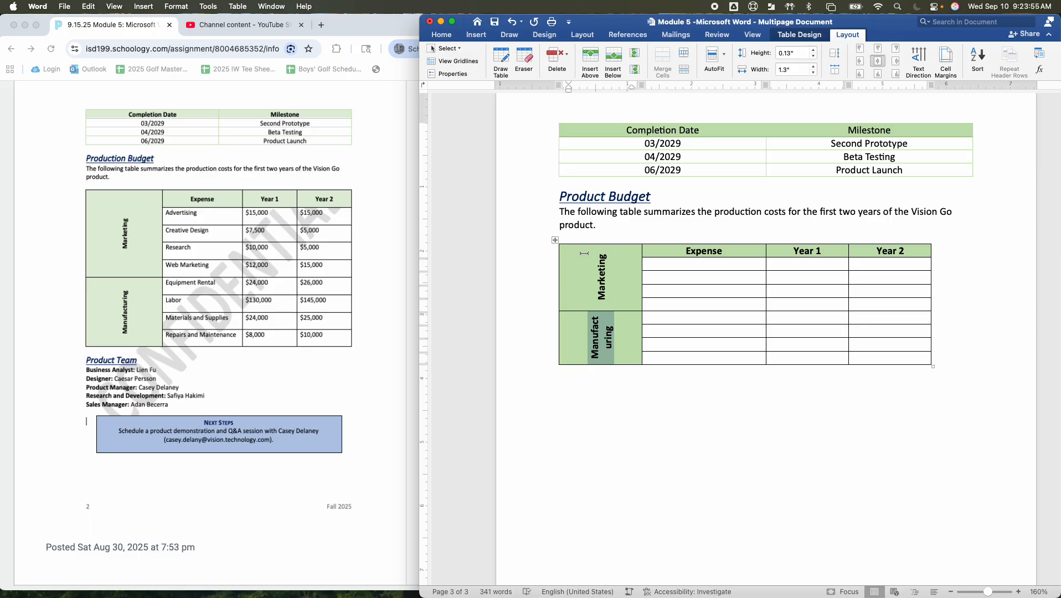
Fill the Marketing rows of the Expense column with Advertising, Creative Design, Research and Web Marketing
left_click(701, 263)
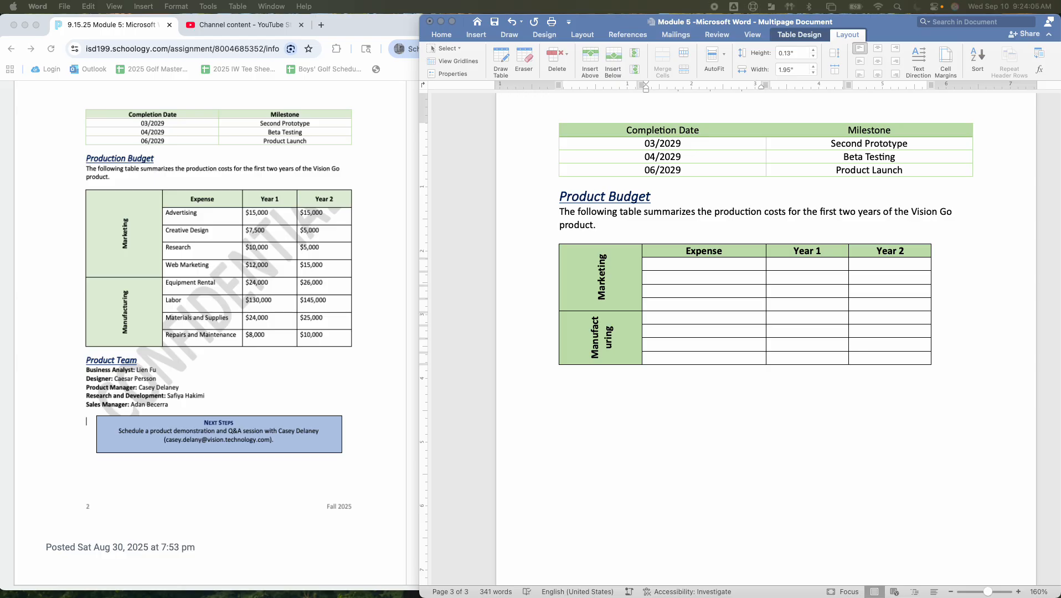
left_click(710, 266)
type("Advertising Creative Design Research Web Marketing")
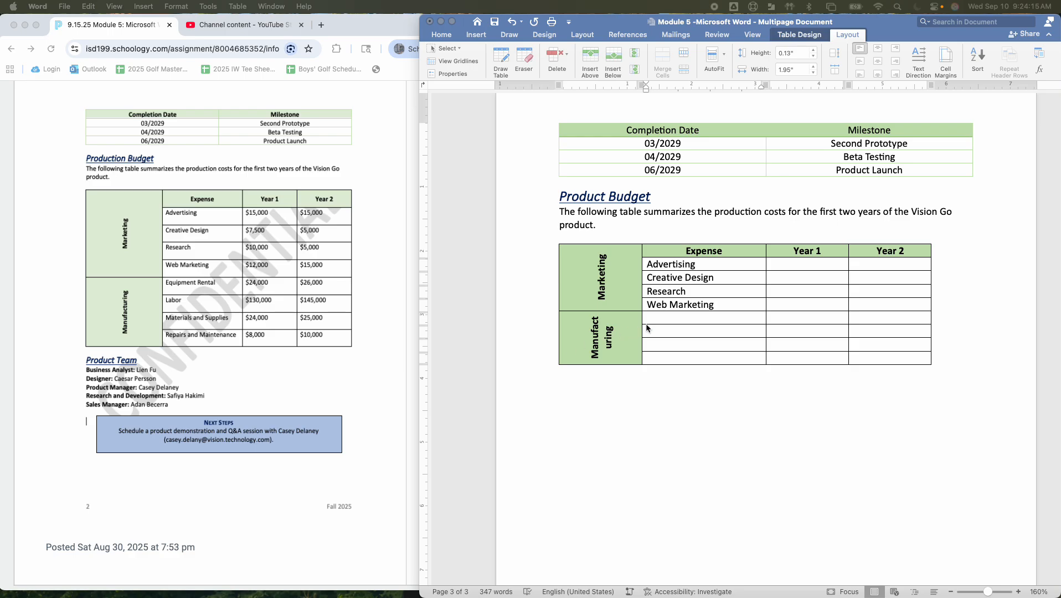
Fill the Manufacturing rows of the Expense column with Equipment Rental, Labor, Materials and Supplies, and Repairs and Maintenance
left_click(665, 321)
left_click(665, 320)
type("Equipment Rental Labor Materials and Supplies Repairs and Maintenance")
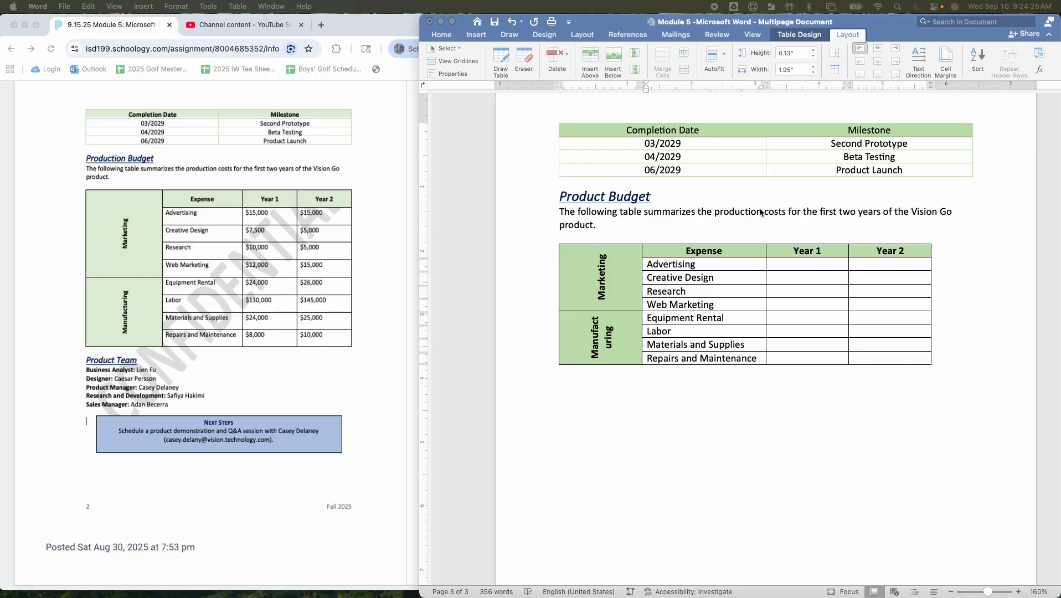
Fill Year 1 with $15,000, $7,500, $10,000, $12,000, $24,000, $130,000, $24,000, $8,000 and Year 2 with $15,000, $5,000, $5,000, $15,000, $26,000, $145,000, $25,000, $10,000
left_click(815, 265)
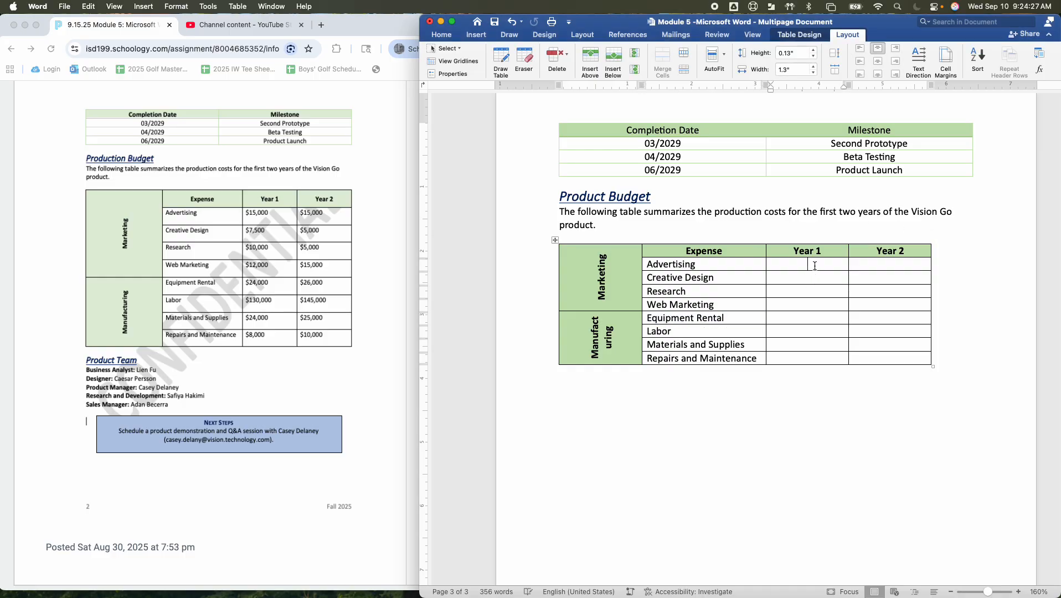
type("$15,000 $7,500 $10,000 $12,000 $24,000 $130,000 $24,000 $8,000")
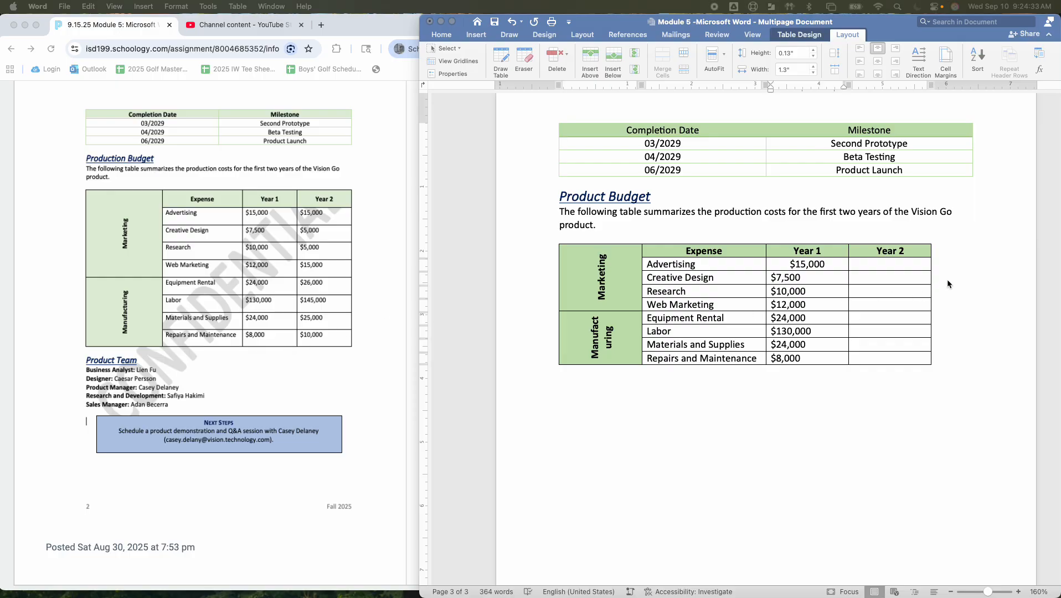
left_click(890, 262)
type("$15,000 $5,000 $5,000 $15,000 $26,000 $145,000 $25,000 $10,000")
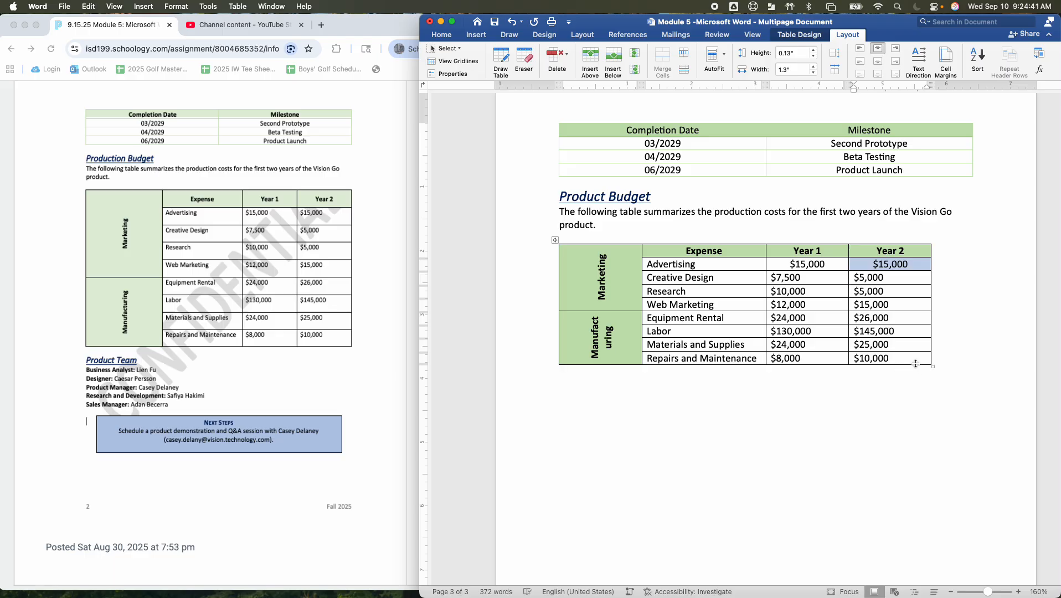
Align all the cost amounts in the Year 1 and Year 2 columns to the top left of their cells
left_click_drag(916, 364, 780, 265)
scroll(787, 269, "down", 2)
scroll(795, 271, "up", 3)
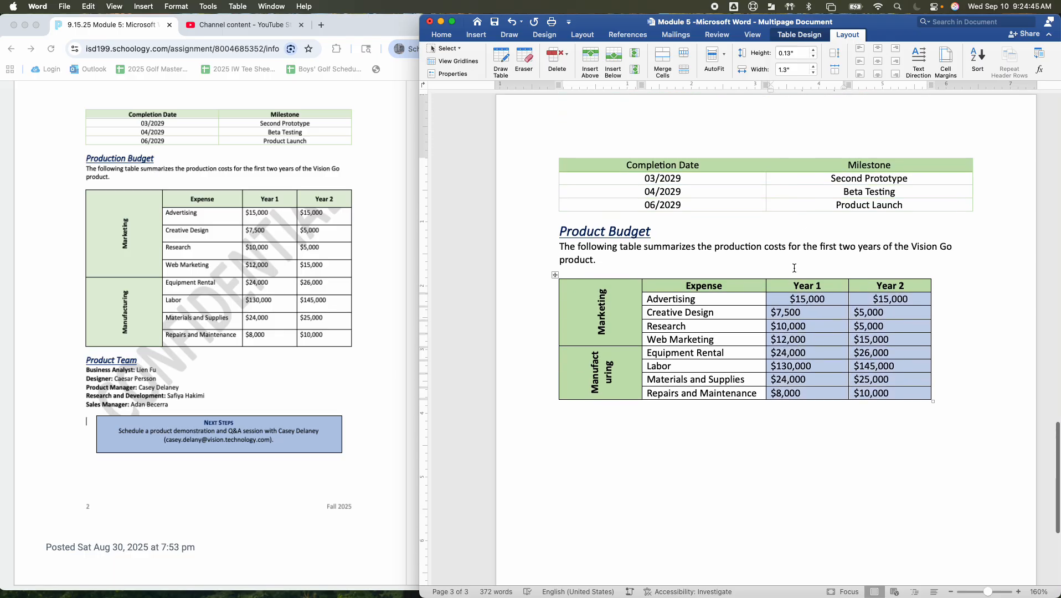
left_click(862, 49)
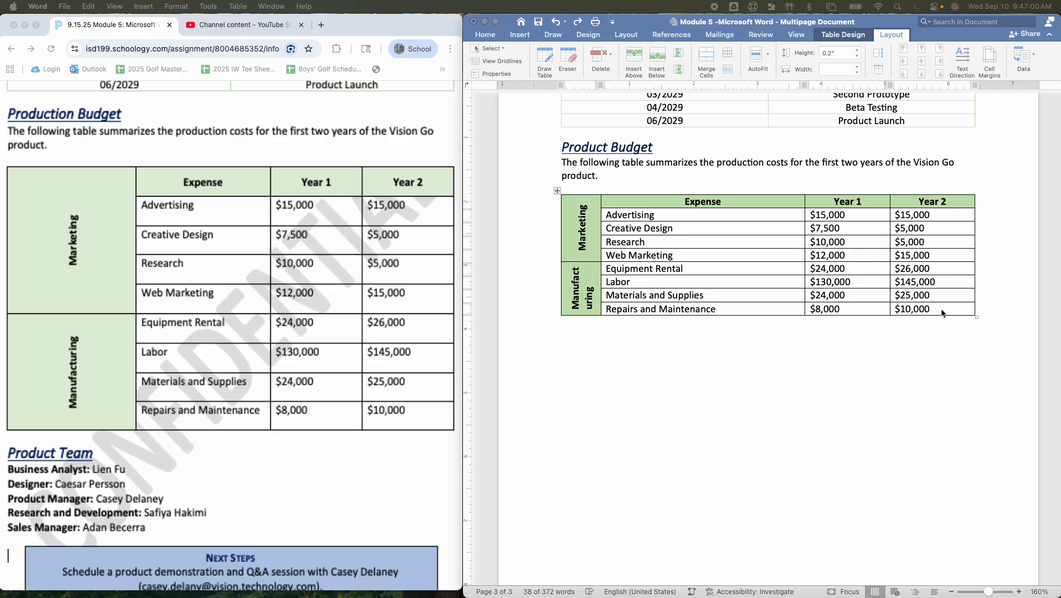
AutoFit the whole budget table to its contents
left_click_drag(943, 313, 609, 202)
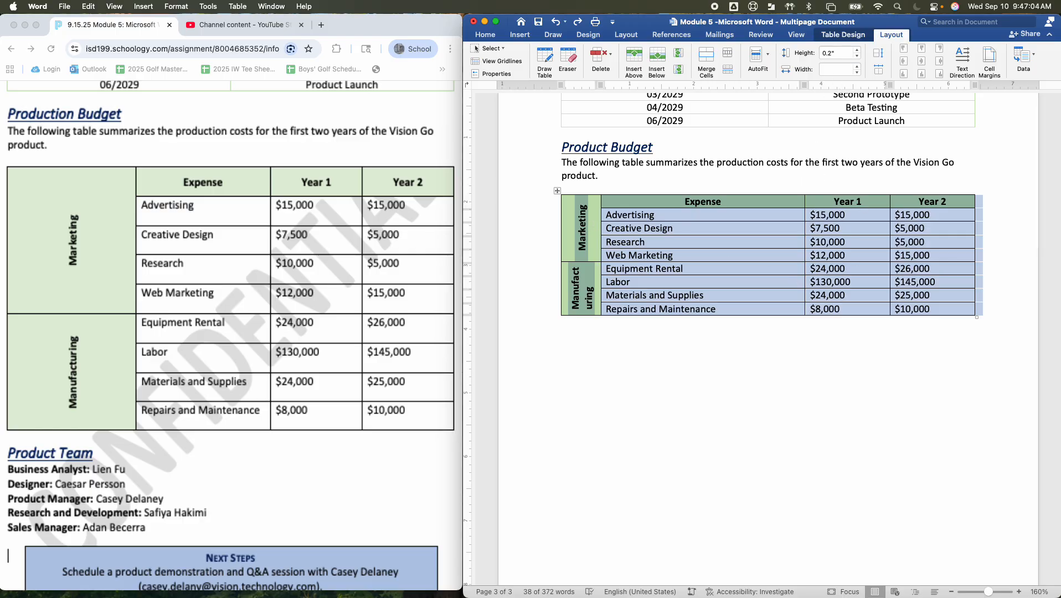
left_click(770, 64)
left_click(766, 70)
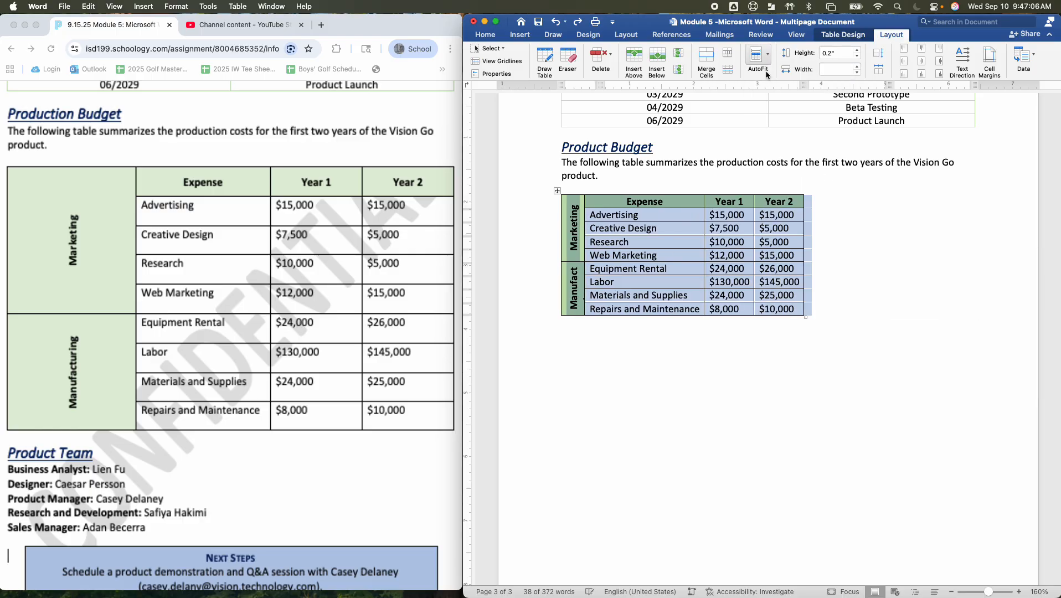
AutoFit the whole budget table to the window, including trying the Fixed Column Width option
left_click(767, 65)
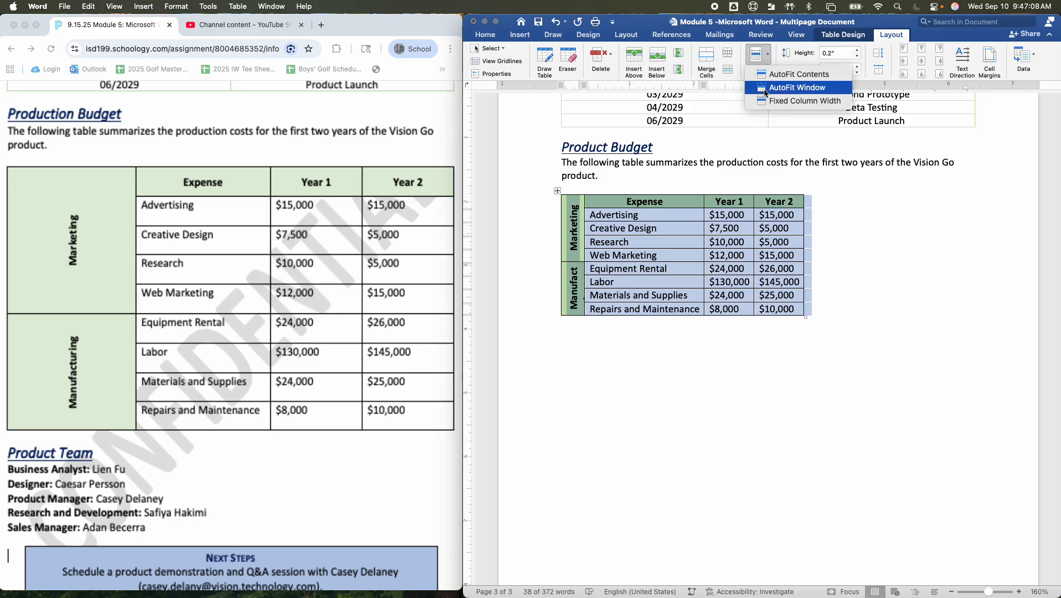
left_click(764, 89)
left_click(769, 65)
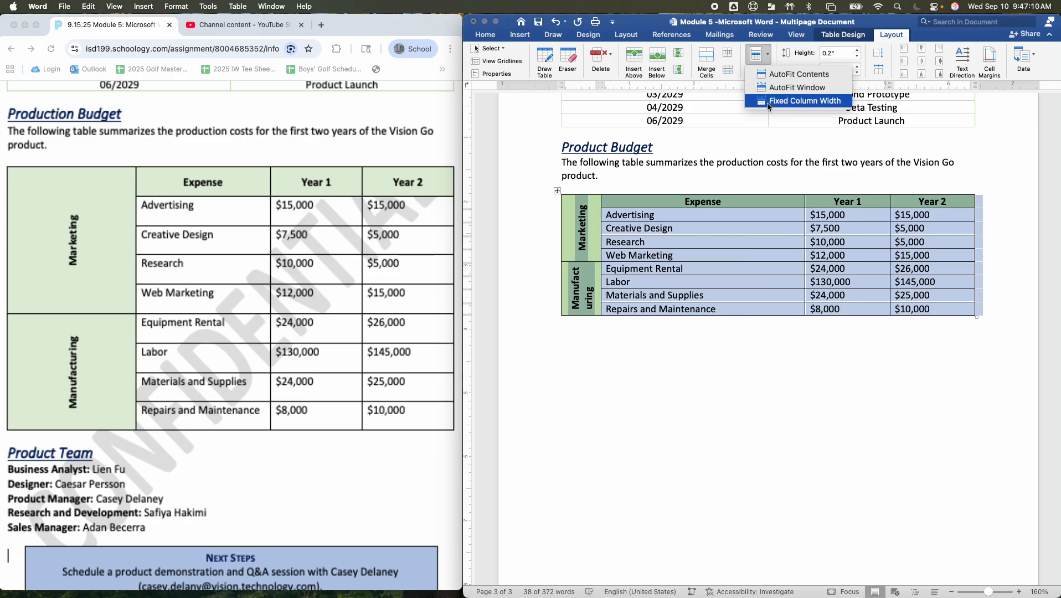
left_click(770, 105)
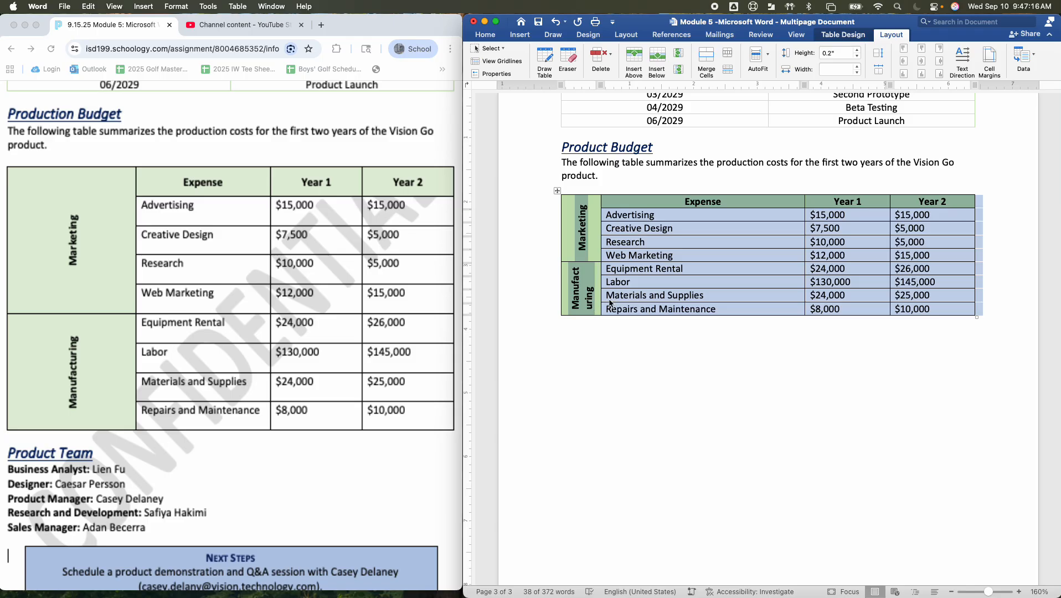
left_click(768, 55)
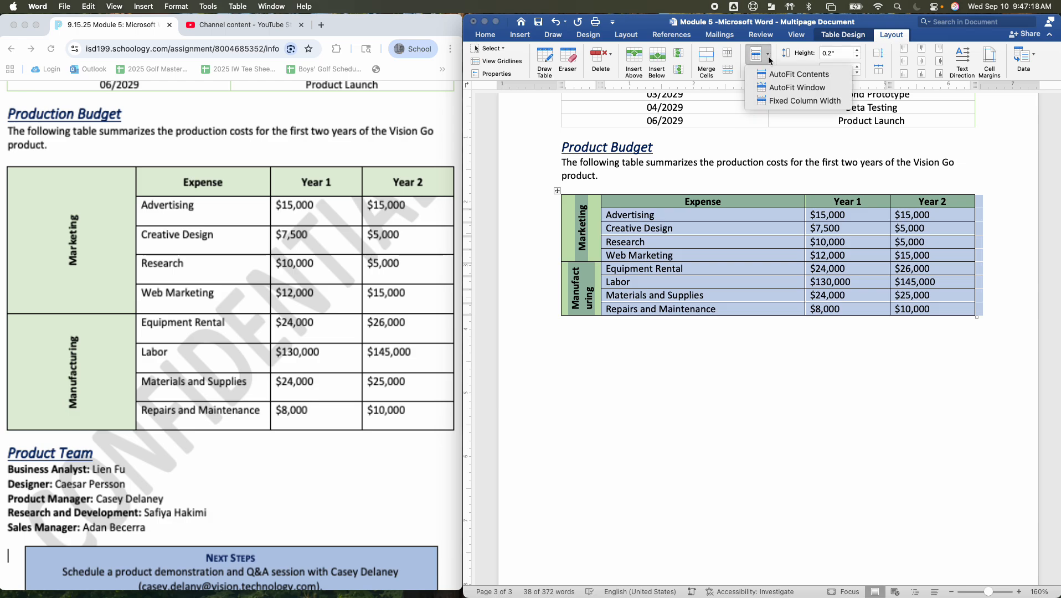
left_click(768, 89)
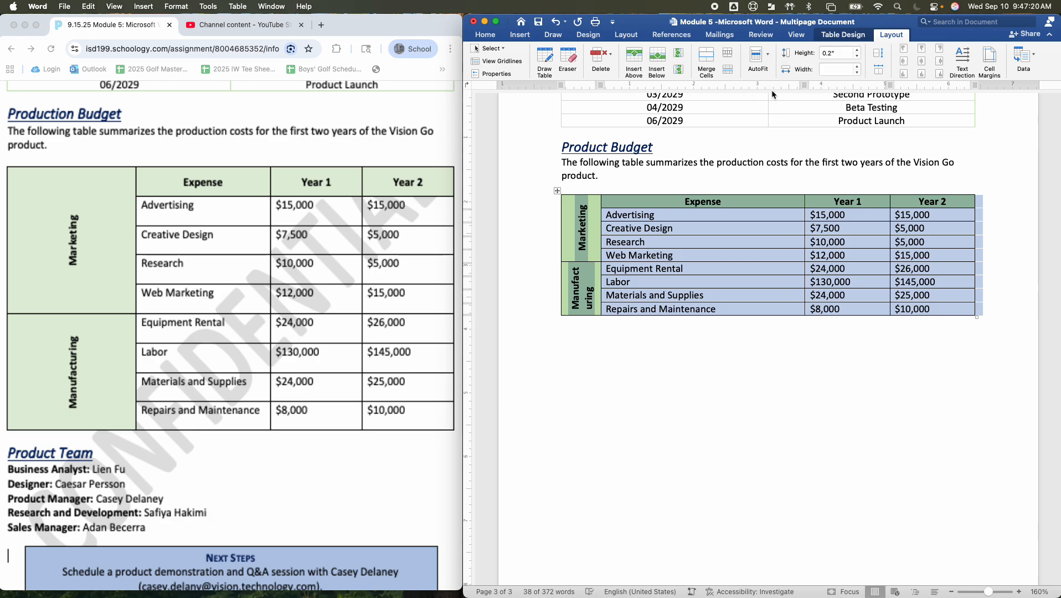
Set the height of all rows in the budget table to 0.4"
left_click(768, 56)
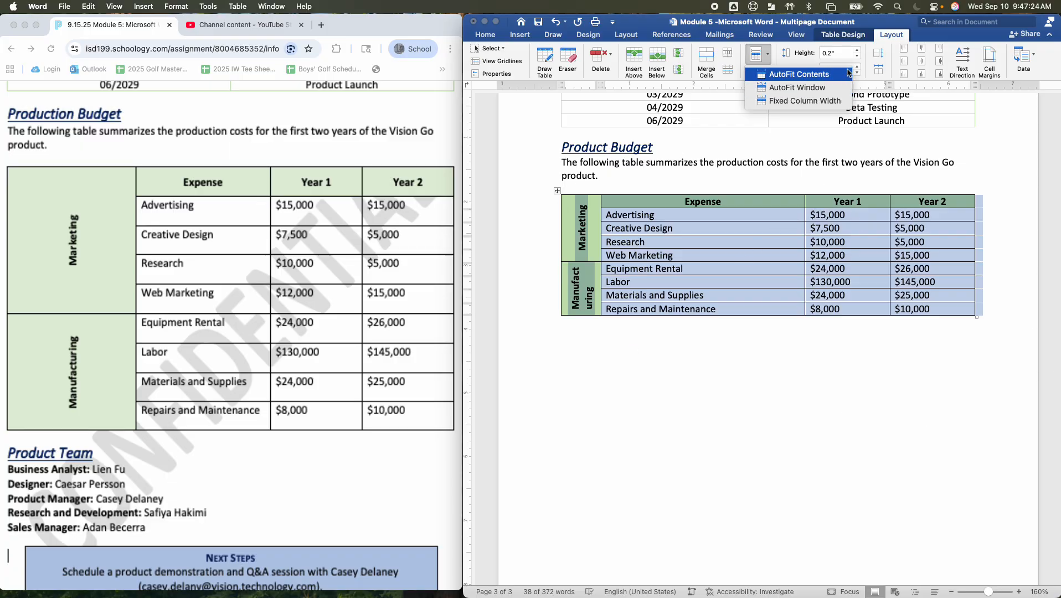
left_click(859, 48)
left_click(844, 51)
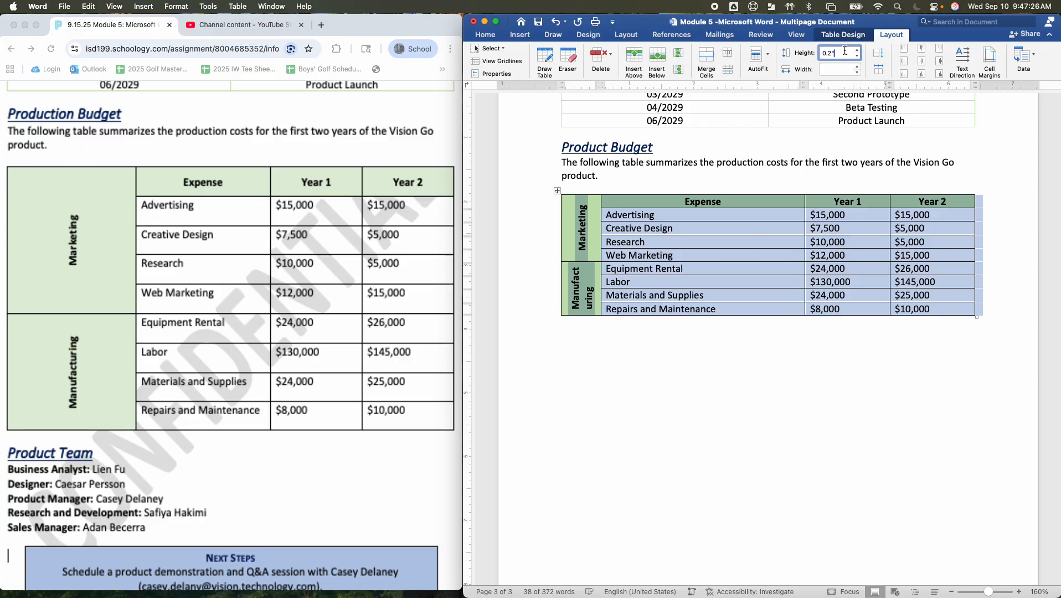
left_click(859, 49)
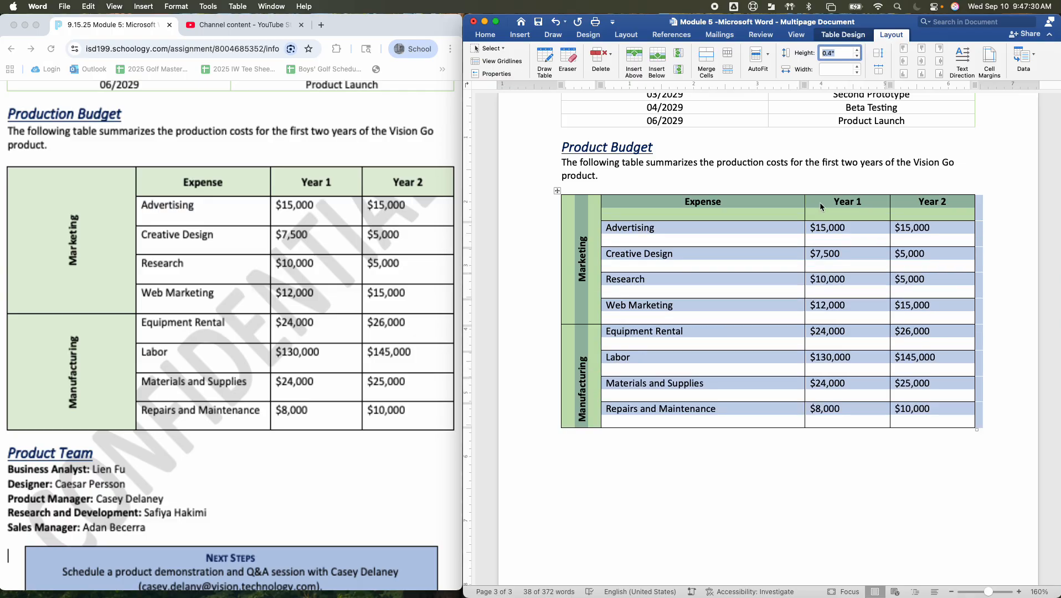
Centre the rotated Marketing and Manufacturing labels and the Expense, Year 1 and Year 2 headings both ways in their cells
left_click(577, 419)
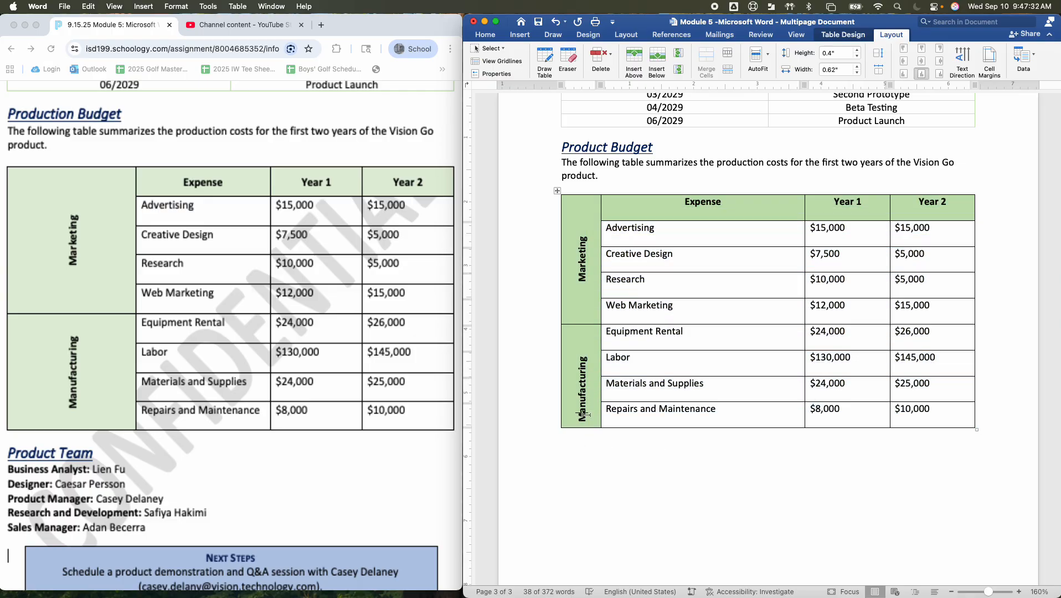
left_click_drag(585, 421, 598, 255)
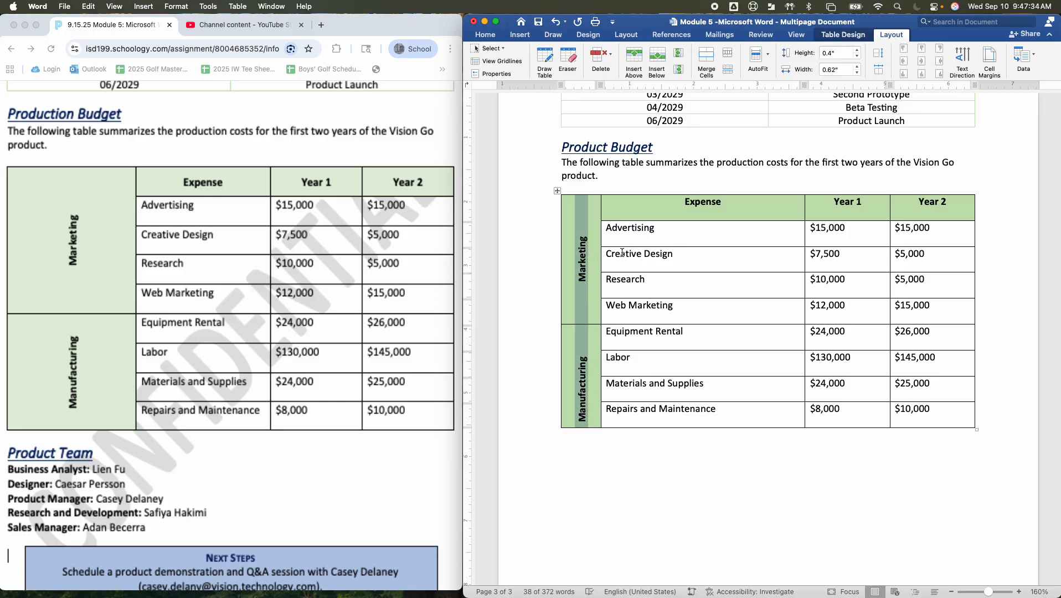
left_click(920, 63)
left_click_drag(606, 206, 924, 212)
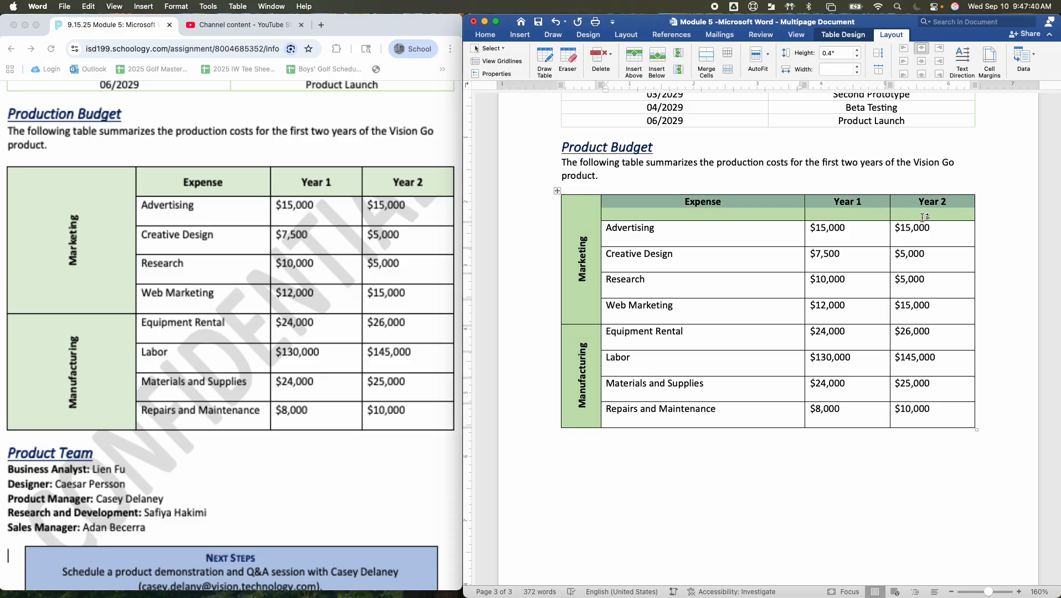
left_click(923, 66)
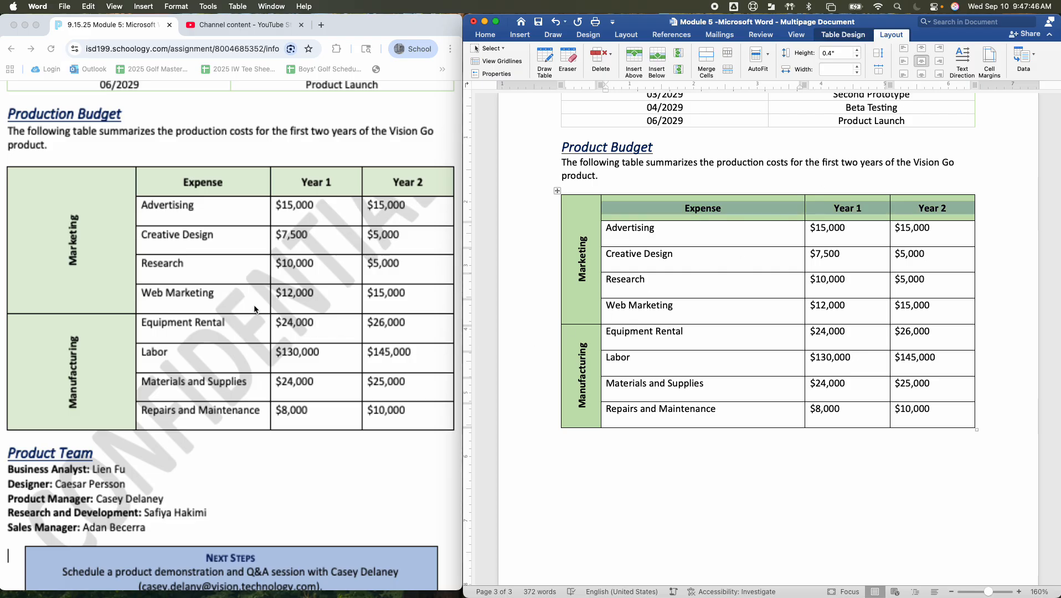
left_click(627, 357)
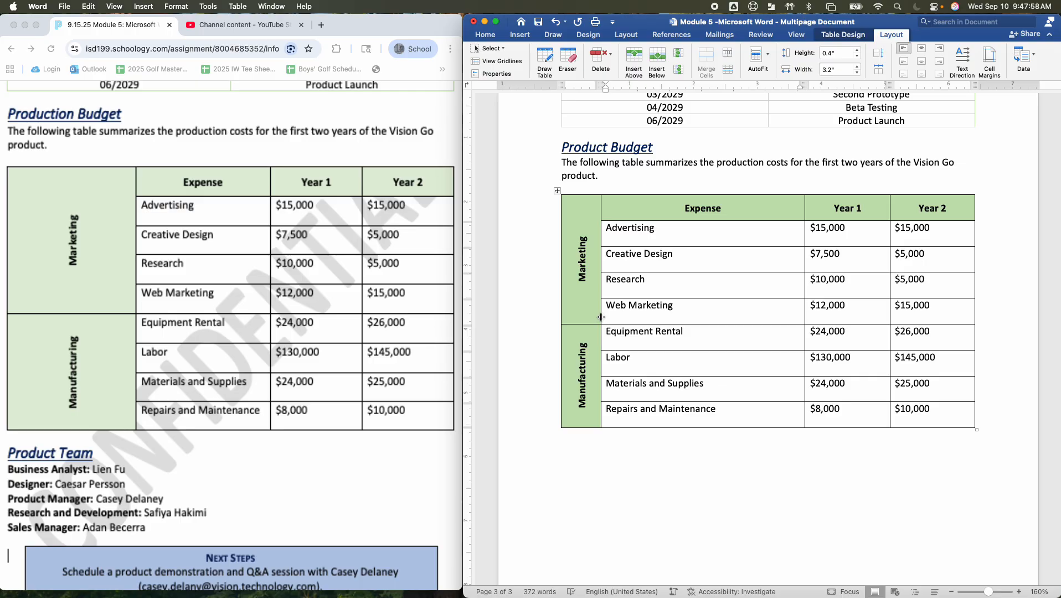
Widen the Marketing and Manufacturing label column until Repairs and Maintenance just fits on one line in the Expense column
left_click_drag(601, 317, 678, 319)
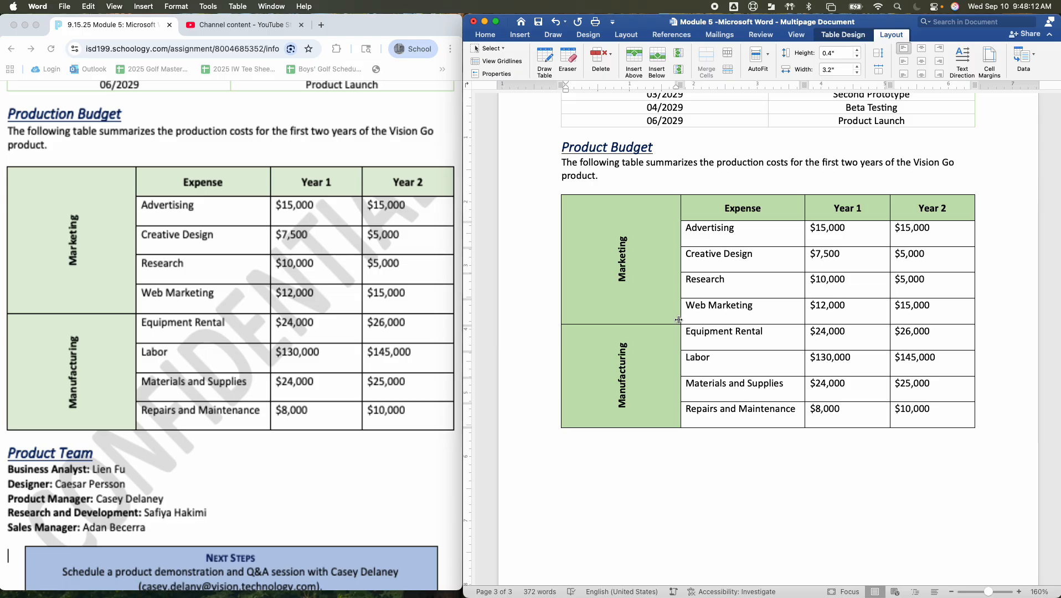
left_click_drag(679, 320, 681, 320)
left_click(706, 358)
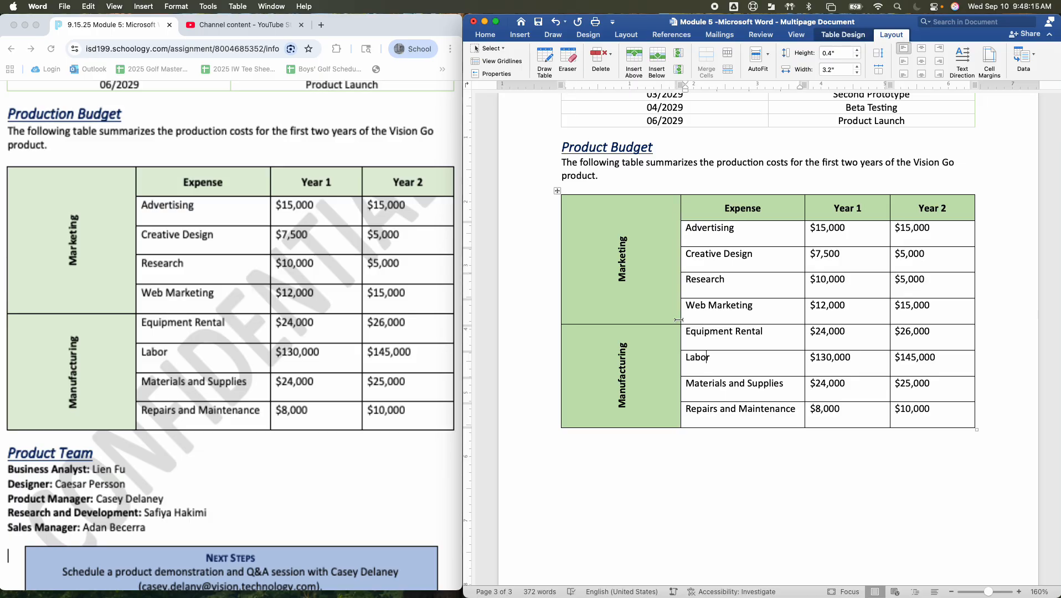
left_click(764, 518)
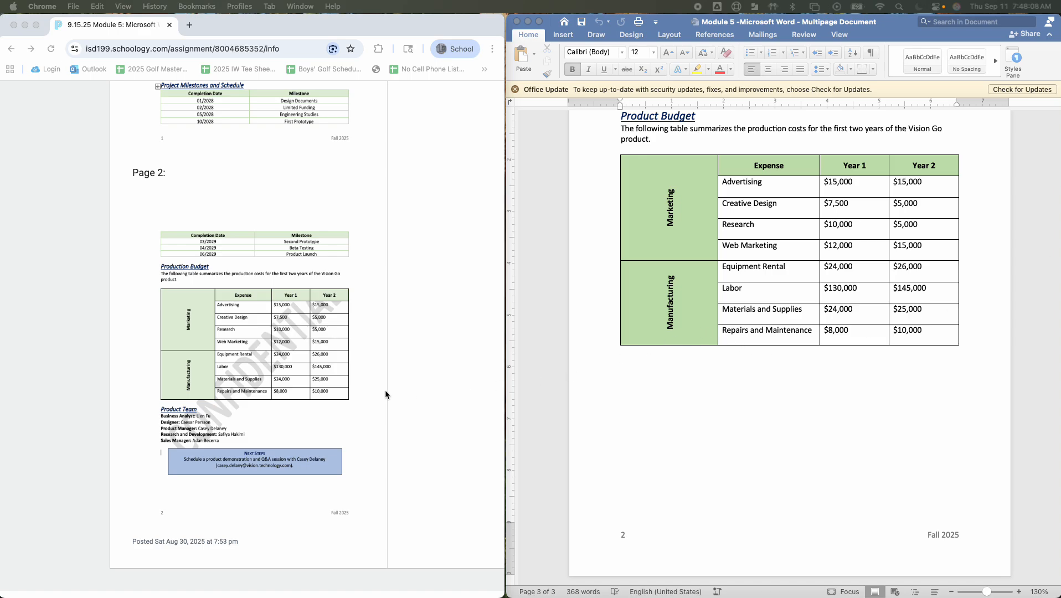
Enlarge the sample page at the Product Team section and apply the Heading 1 style to the empty line below the budget table
scroll(386, 390, "down", 1)
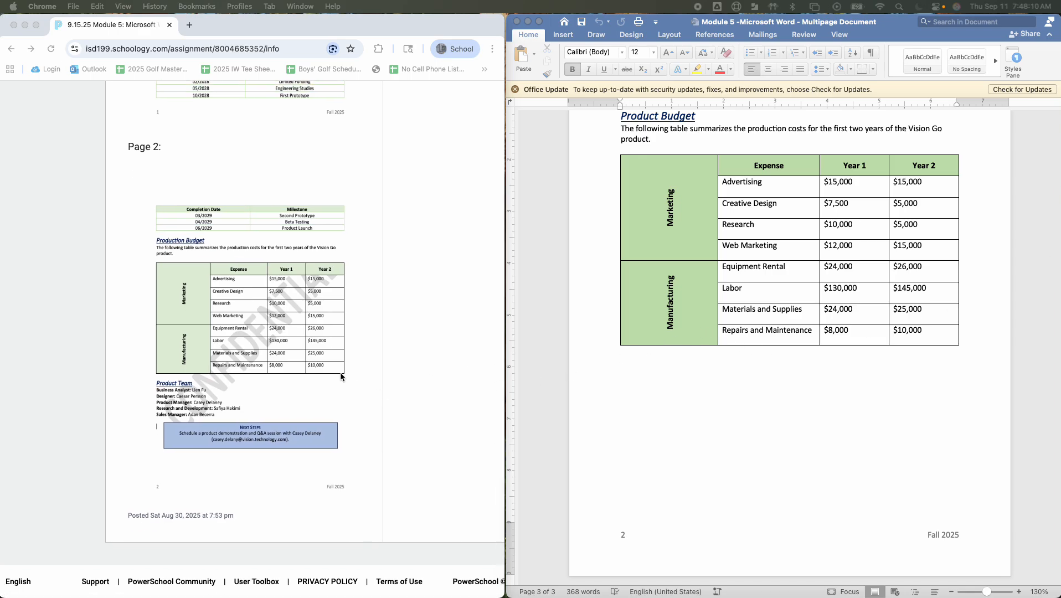
left_click(341, 388)
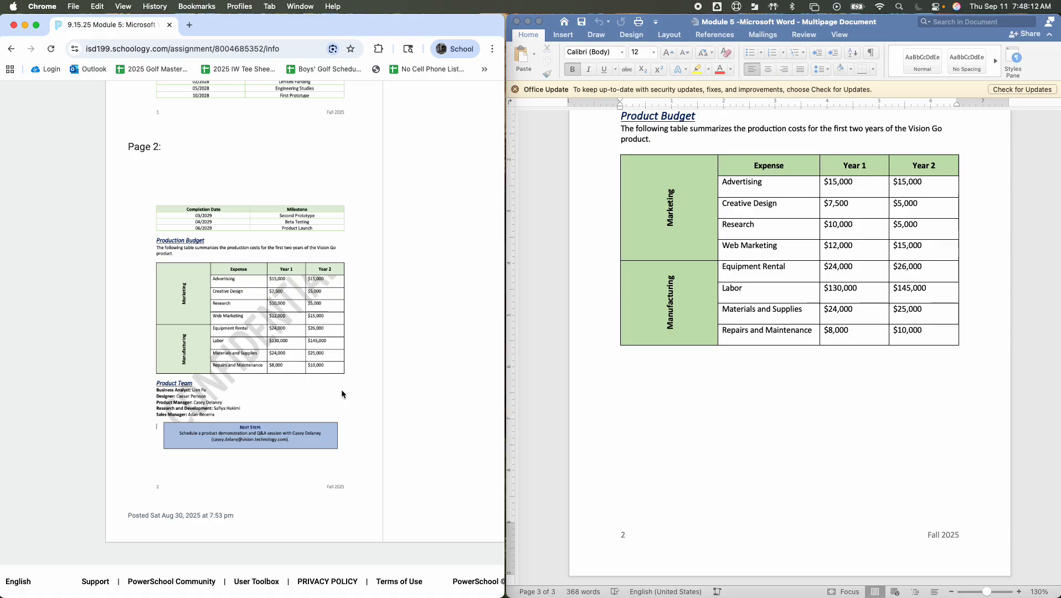
scroll(336, 388, "up", 5)
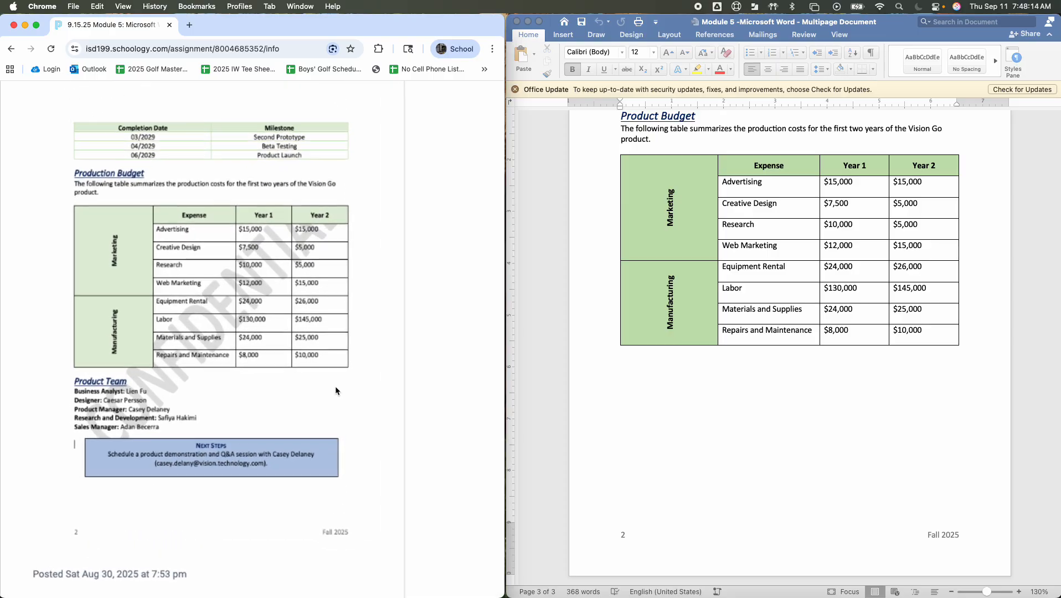
left_click(675, 349)
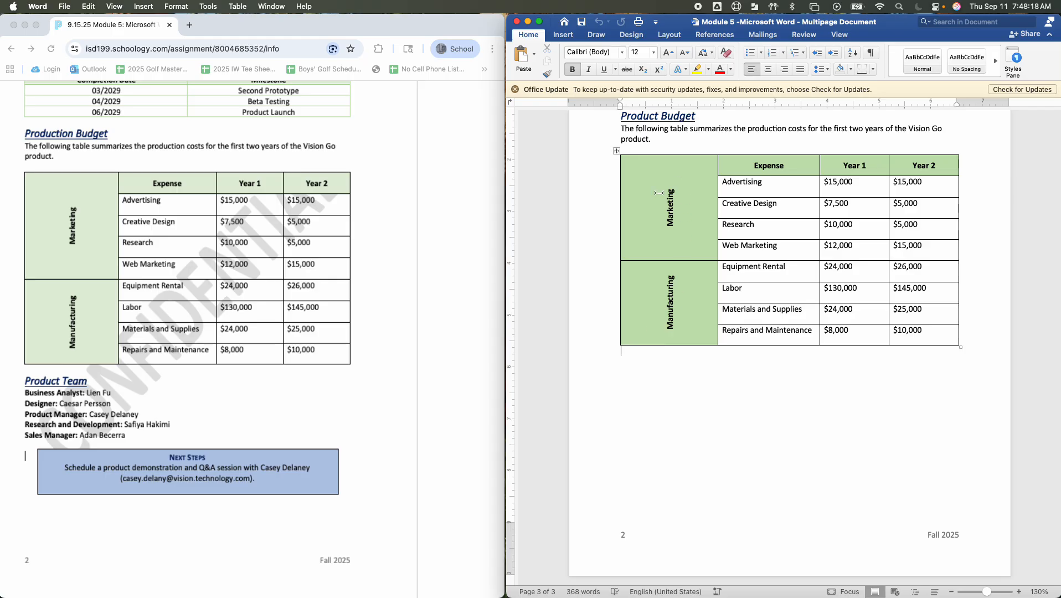
scroll(796, 134, "up", 1)
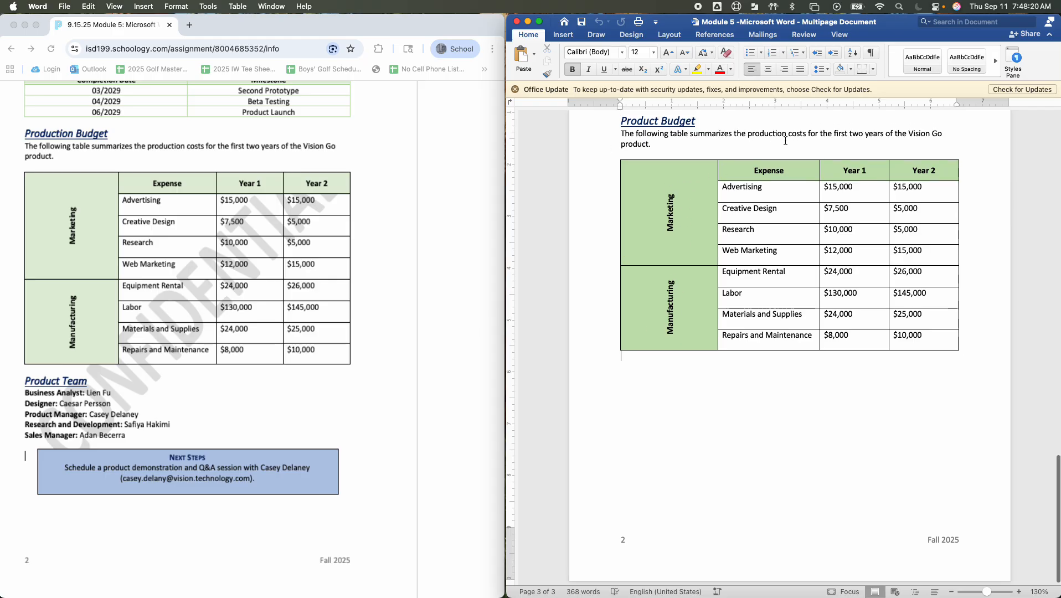
left_click(1014, 57)
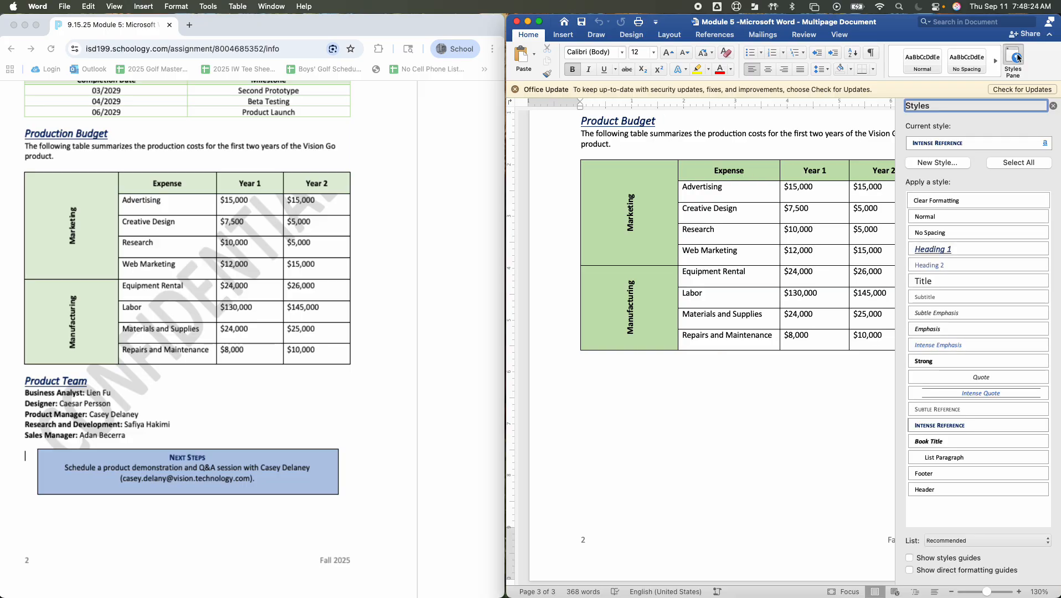
left_click(940, 250)
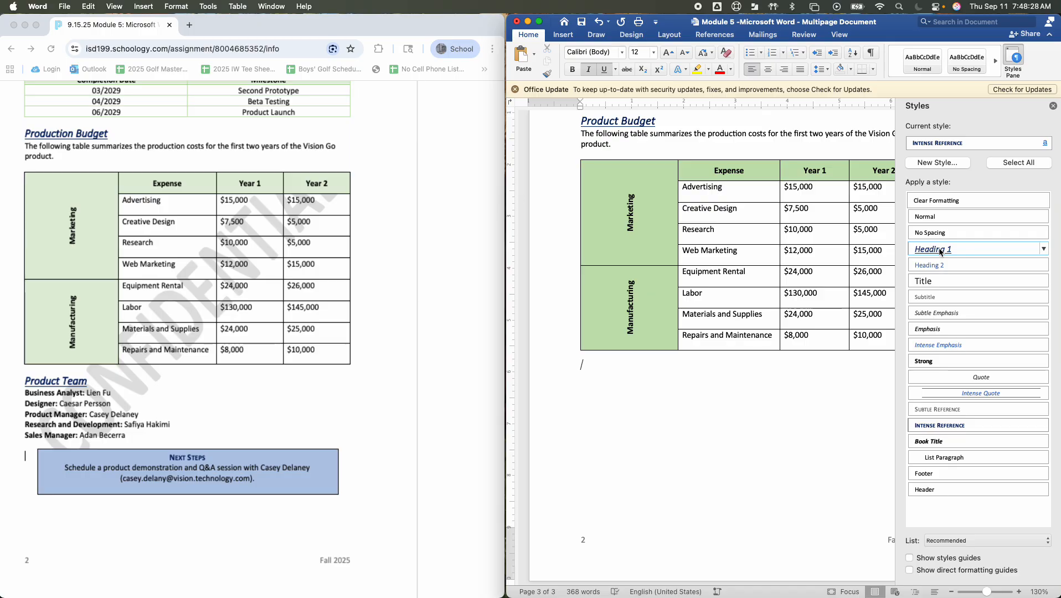
Enter the heading Product Team in the Heading 1 style below the budget table and start a new Normal line
type("Product")
key("BackSpace")
key("BackSpace")
key("BackSpace")
key("BackSpace")
key("BackSpace")
key("BackSpace")
key("BackSpace")
left_click(935, 249)
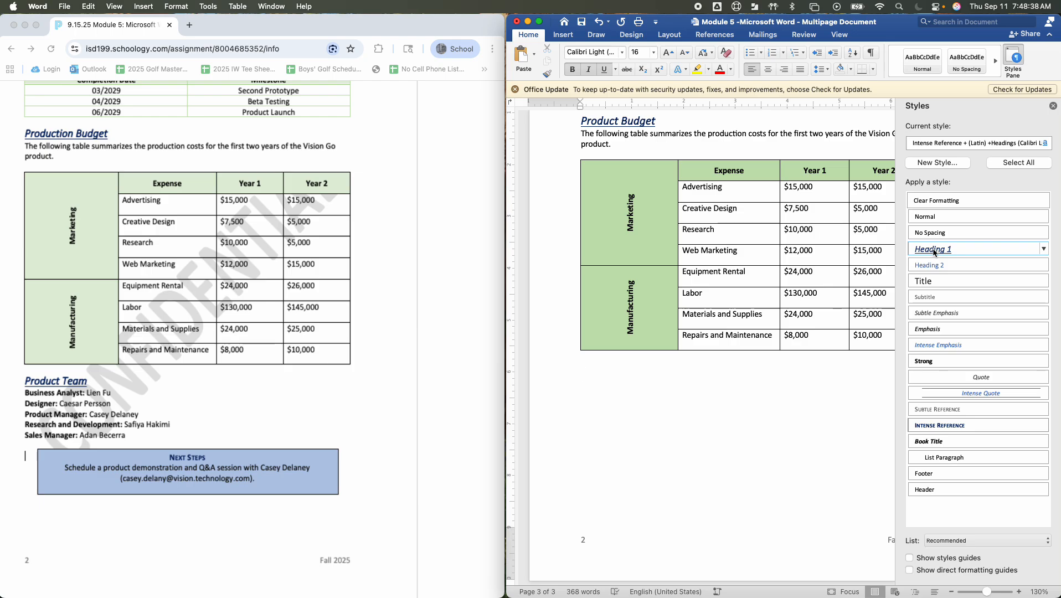
type("Product Team")
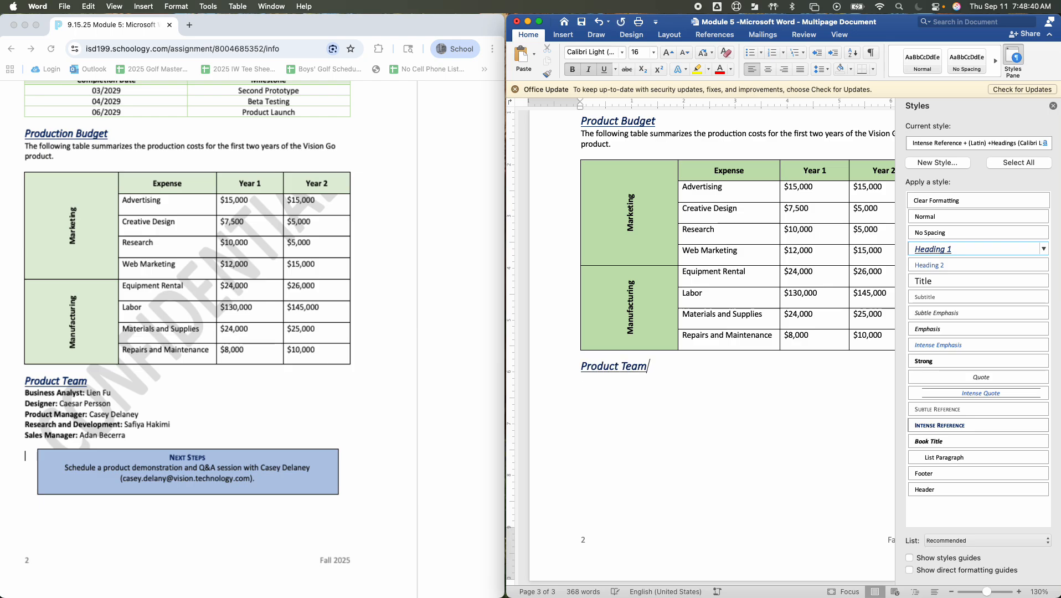
key("Return")
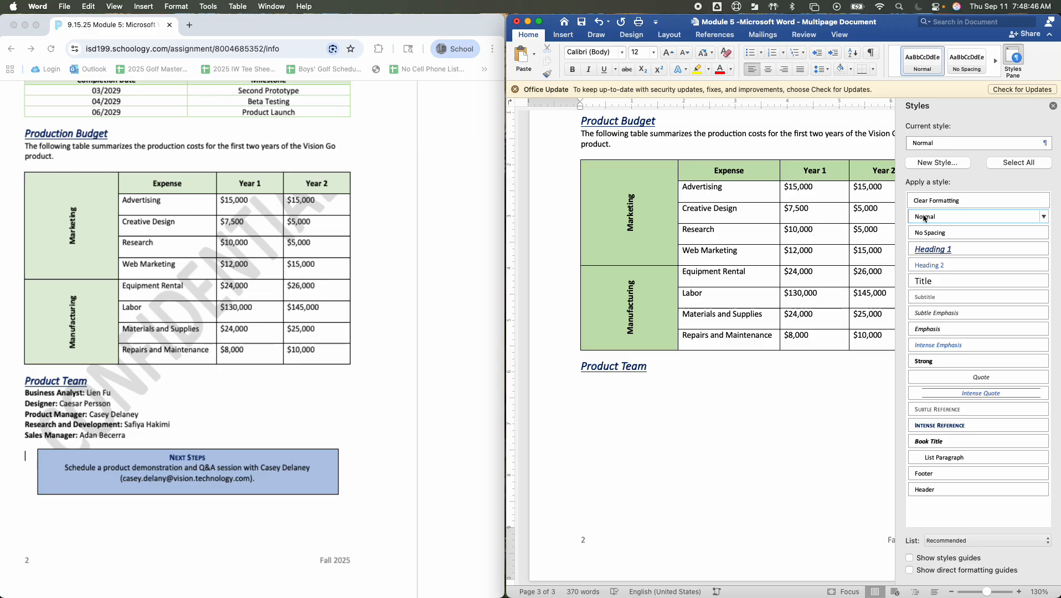
key("super+b")
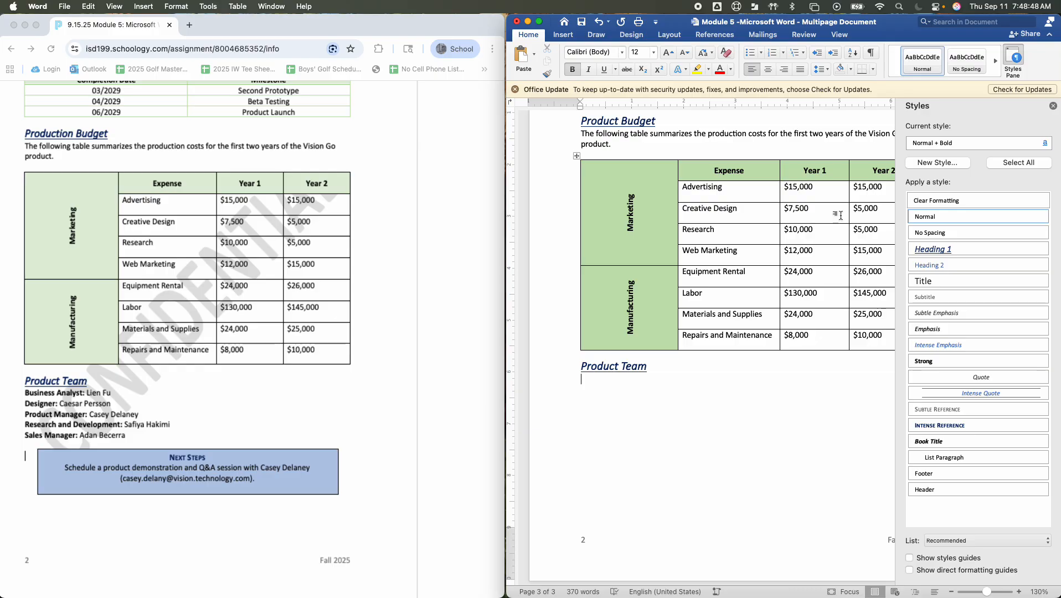
type("Bysun")
key("BackSpace")
key("BackSpace")
key("BackSpace")
key("BackSpace")
key("BackSpace")
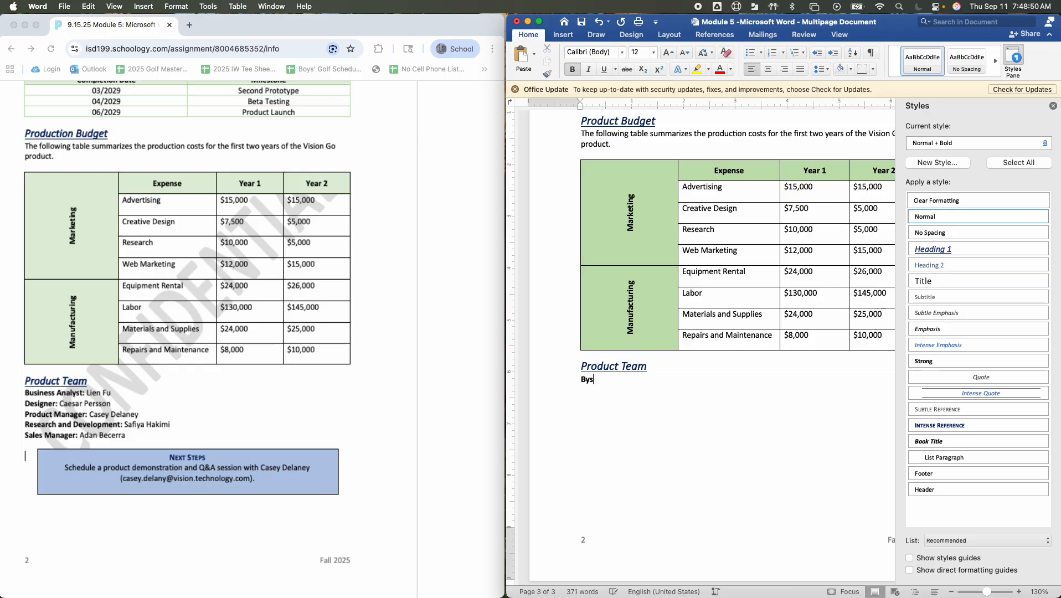
key("super+b")
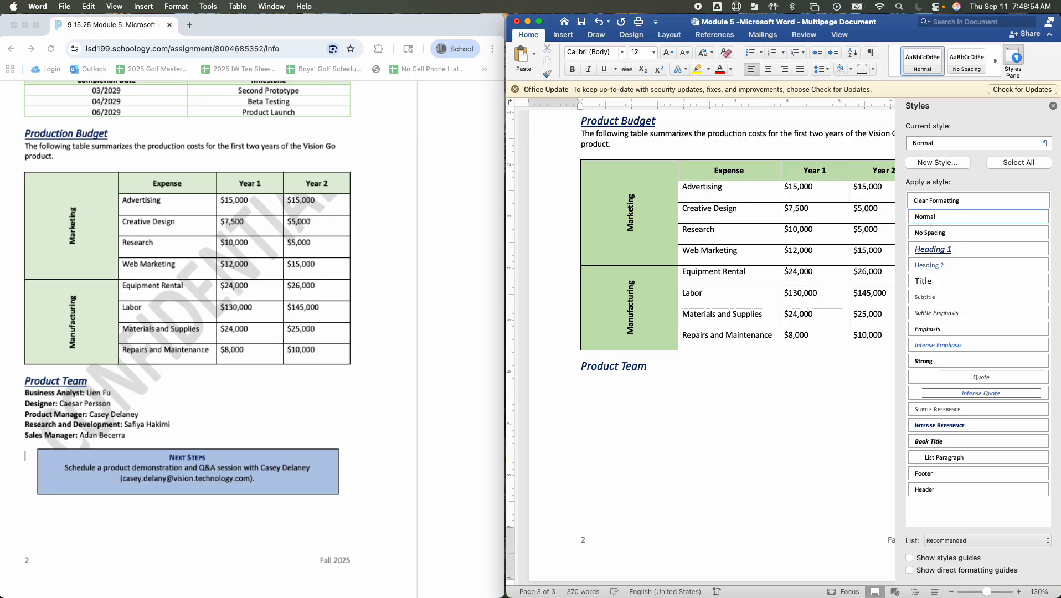
Add the Business Analyst line under the Product Team heading, with the team member's name from the sample page
type("Bysine")
key("BackSpace")
key("BackSpace")
key("BackSpace")
type("sine")
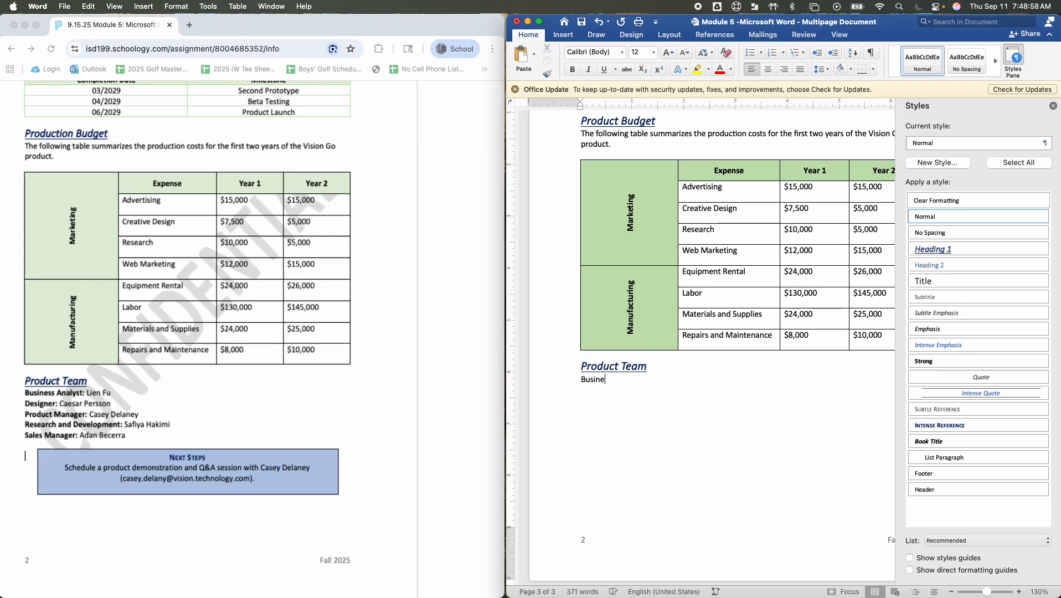
type("ss Ana")
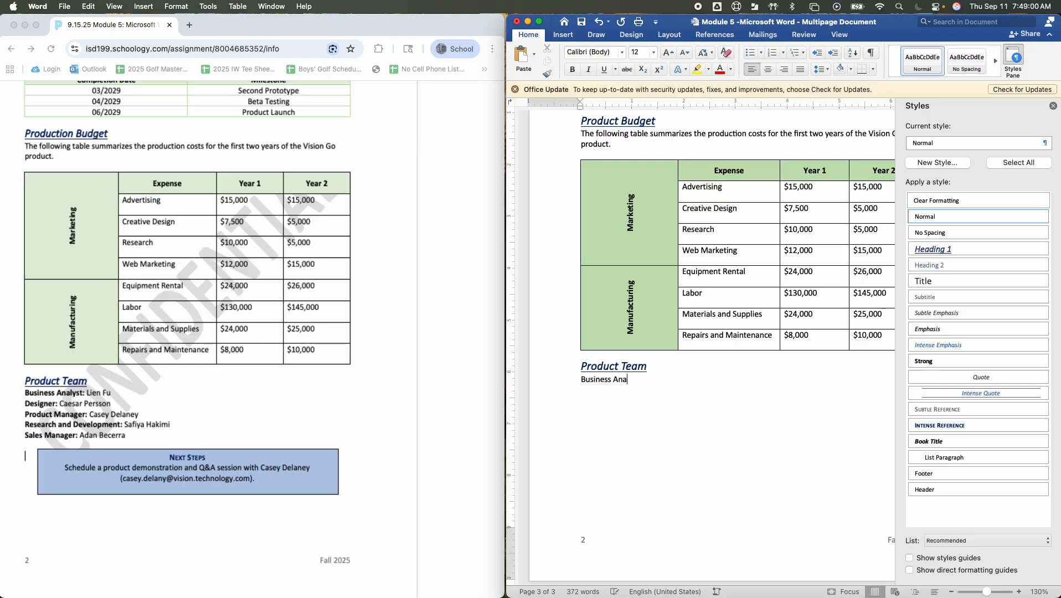
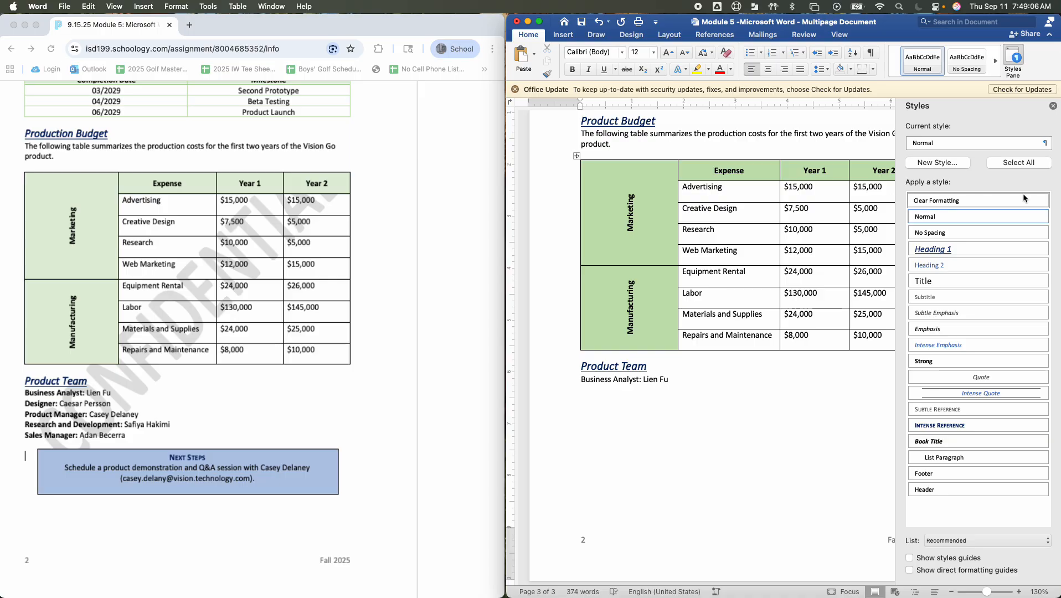
Add the Designer line below the Business Analyst line, with the designer's name from the sample page
key("Return")
type("Designer")
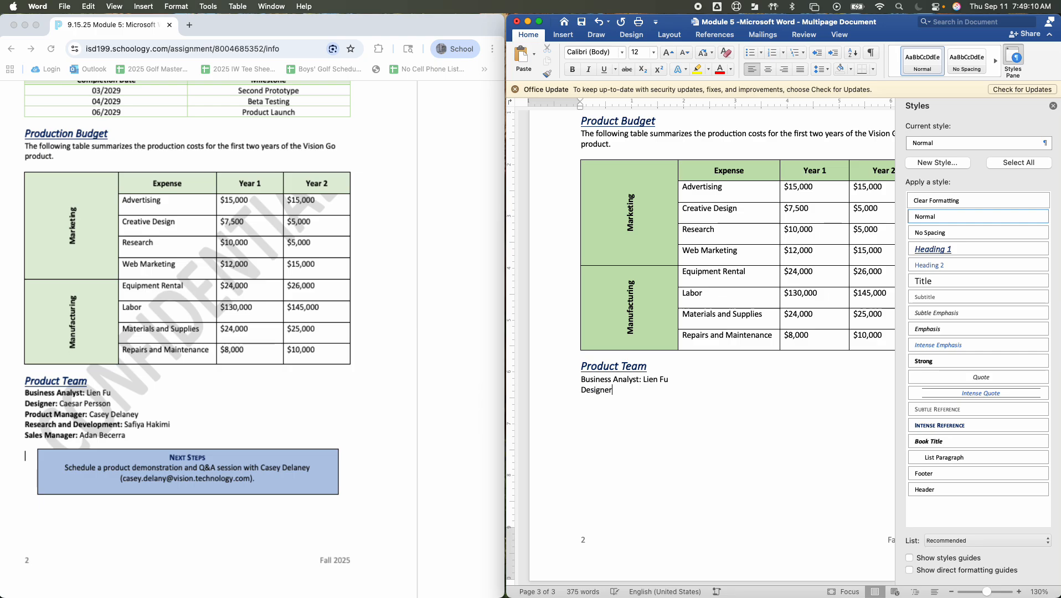
Make the label "Business Analyst:" bold, undoing any accidental paste over it
left_click_drag(643, 380, 596, 385)
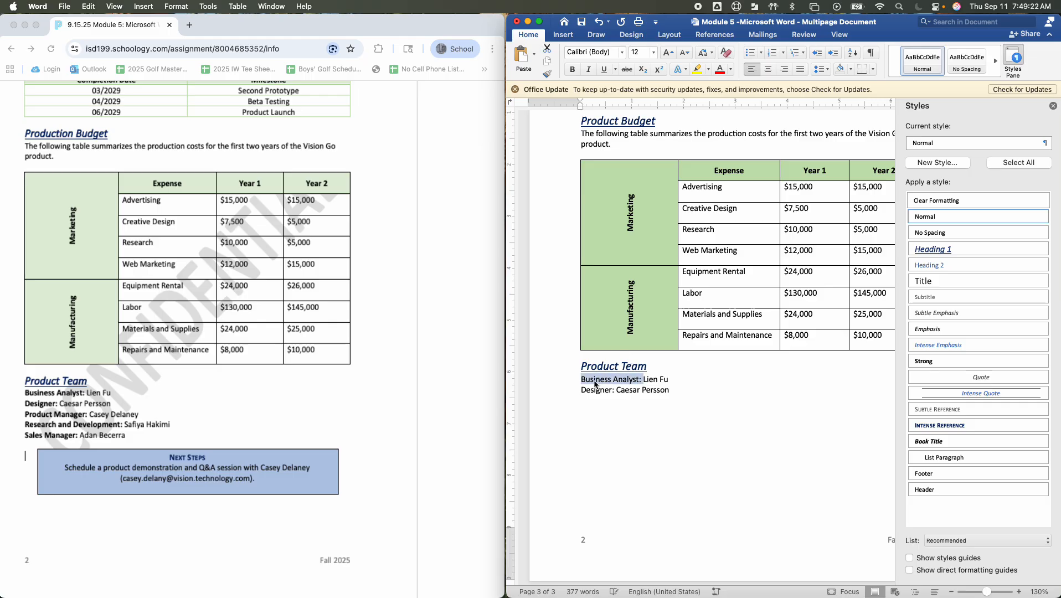
key("super+v")
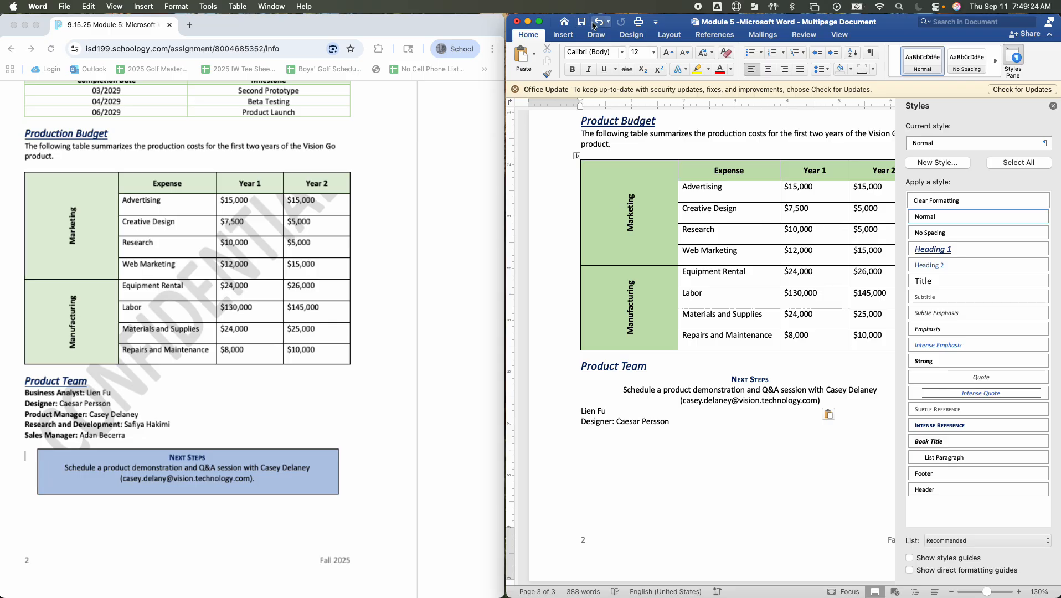
left_click(595, 23)
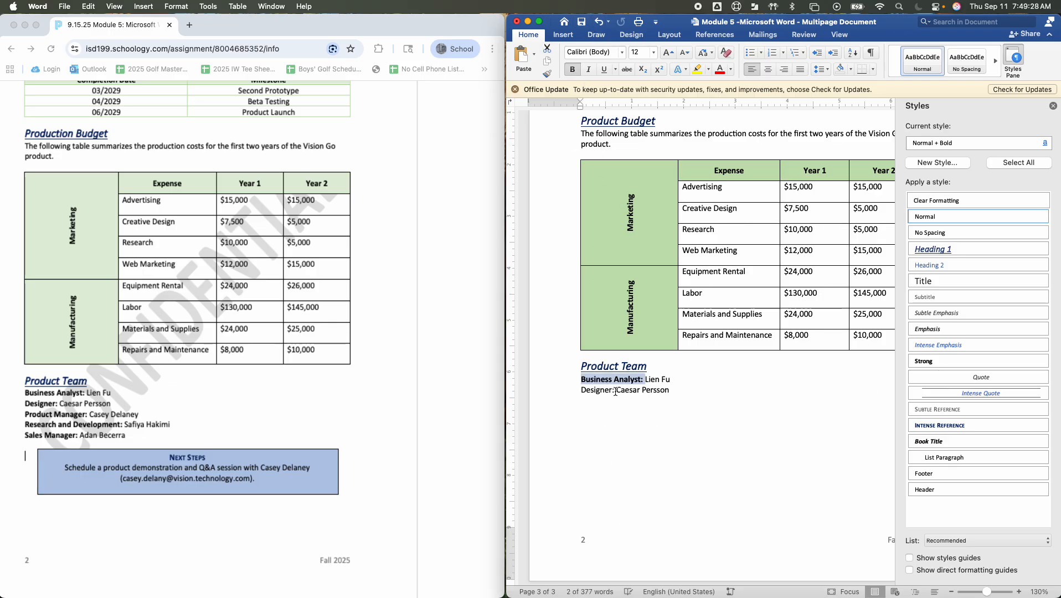
Make the label "Designer:" bold in the Product Team section
left_click_drag(616, 391, 590, 391)
key("super+b")
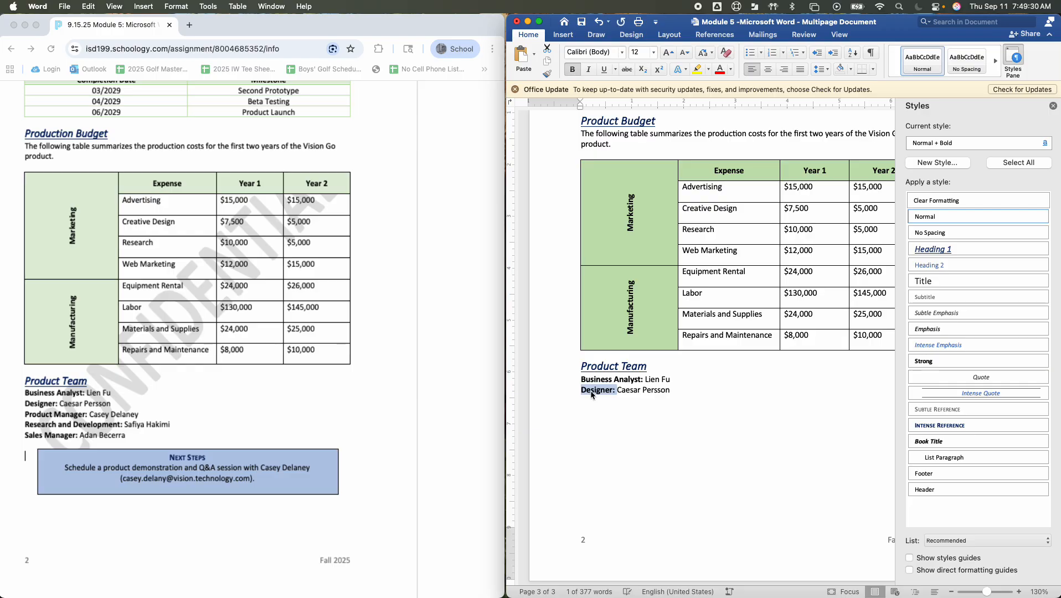
left_click(129, 431)
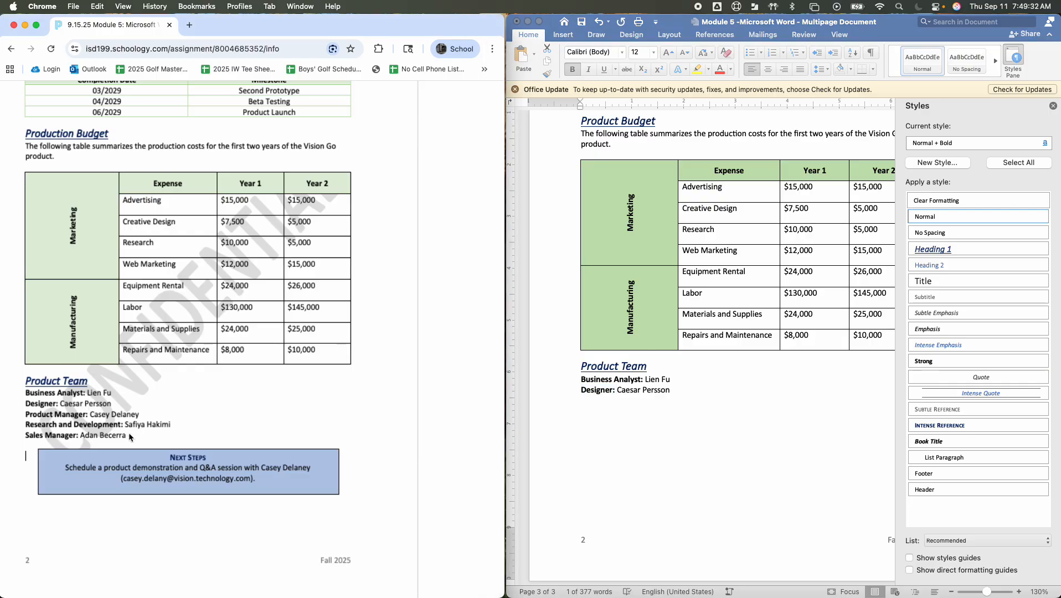
left_click_drag(130, 437, 80, 427)
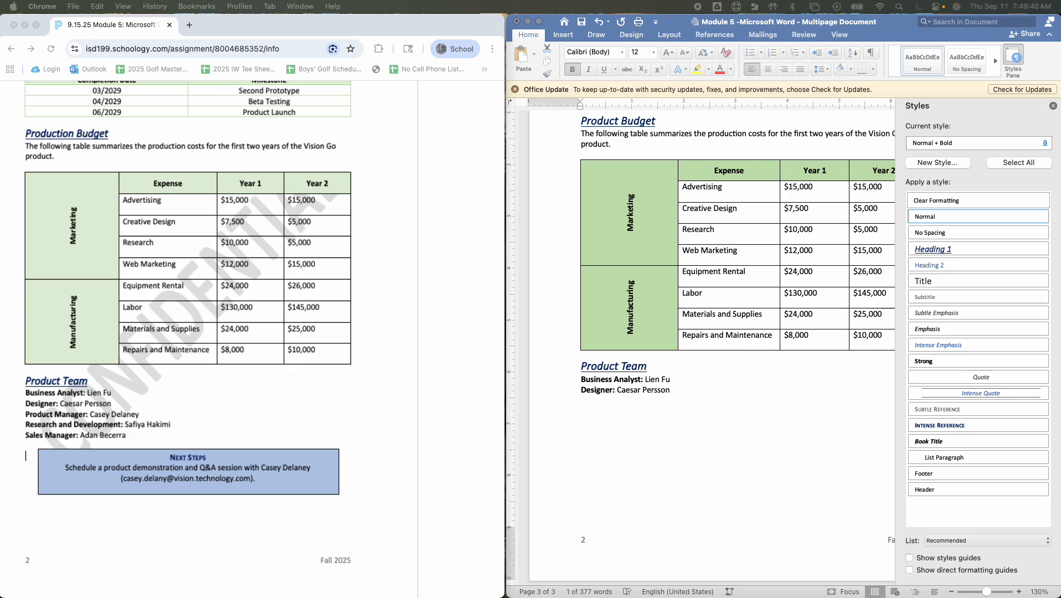
left_click(641, 399)
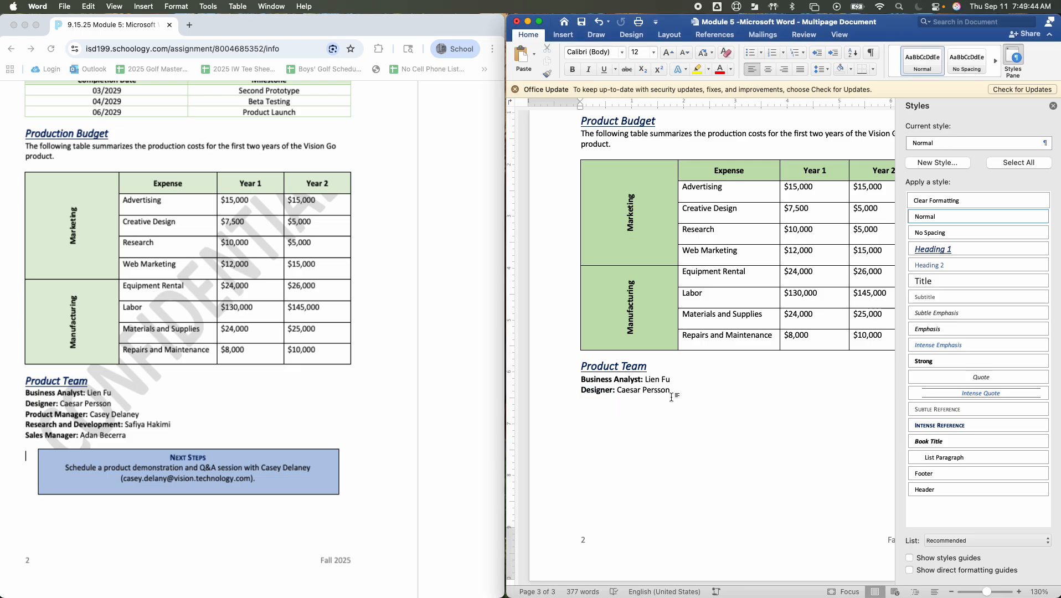
key("super+v")
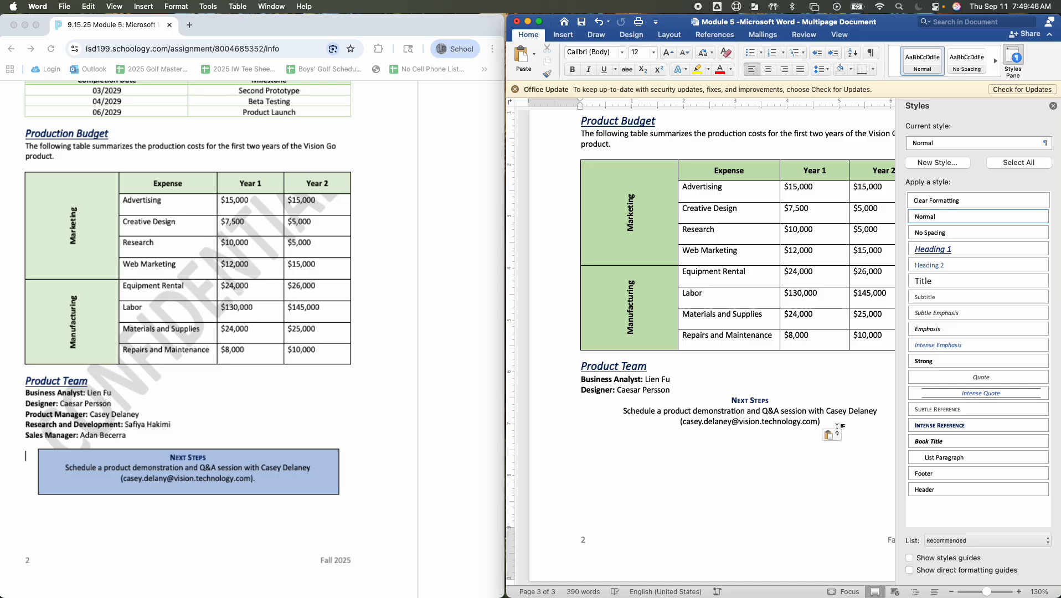
left_click_drag(834, 425, 718, 400)
key("BackSpace")
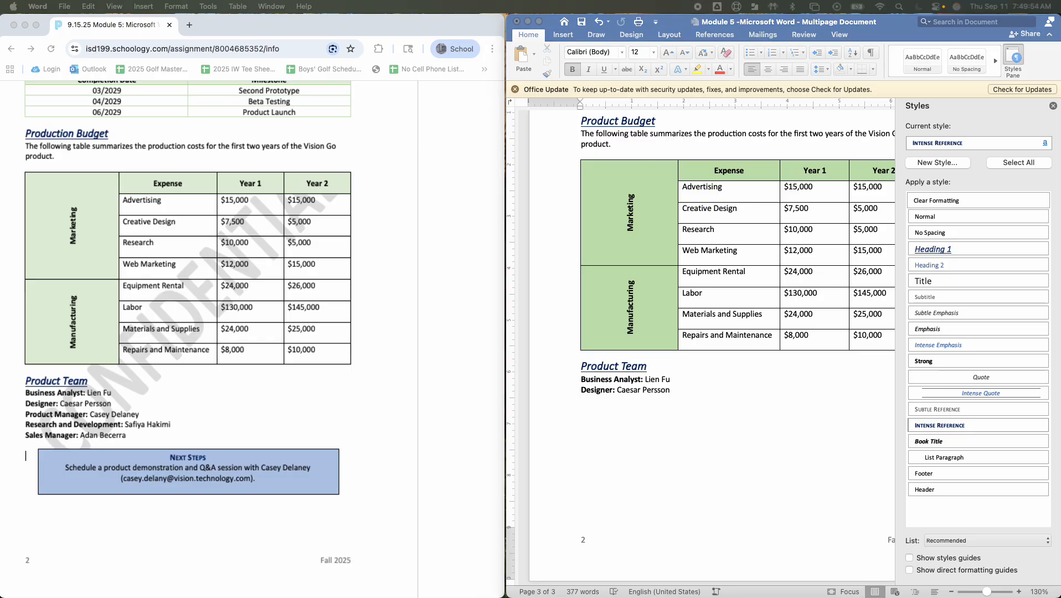
Paste the Product Manager, Research and Development, and Sales Manager lines, with their team members' names, below the Designer line
left_click(609, 403)
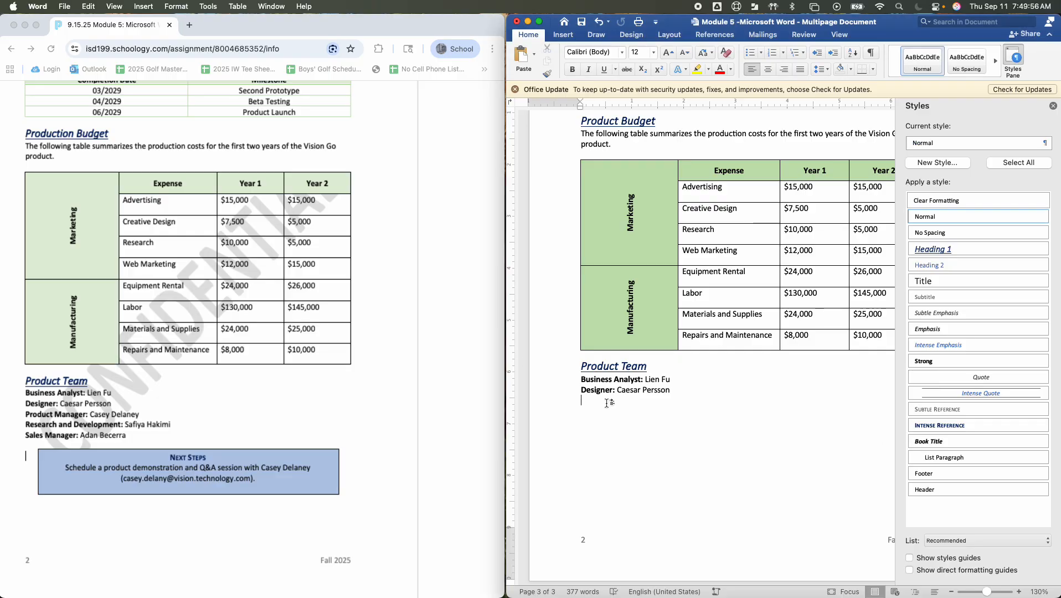
Remove the bold formatting from the names of the Product Manager, Research and Development, and Sales Manager, keeping the labels bold
left_click(708, 401)
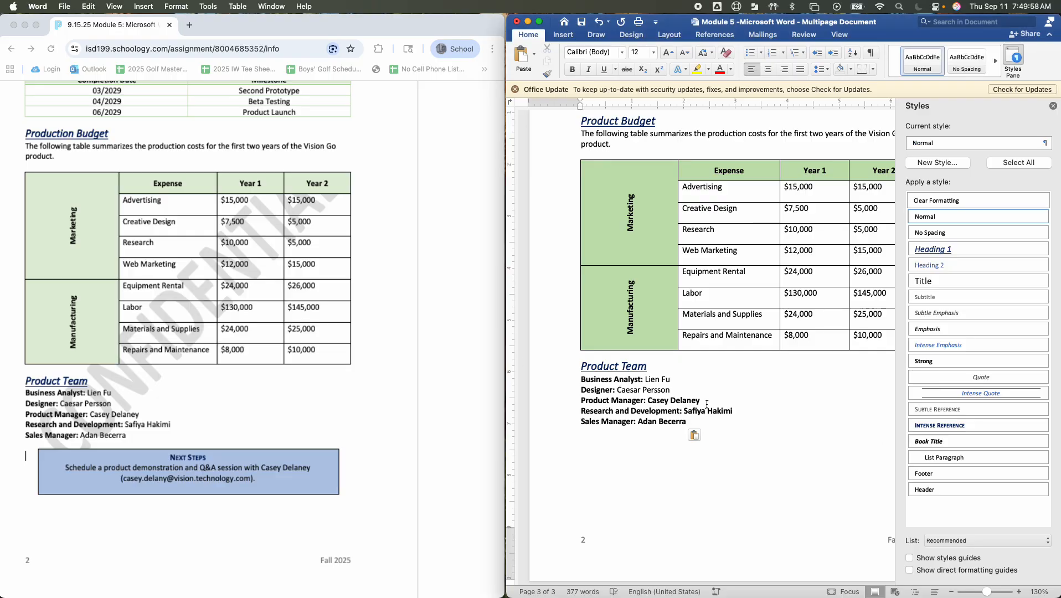
left_click_drag(707, 401, 649, 401)
key("super+b")
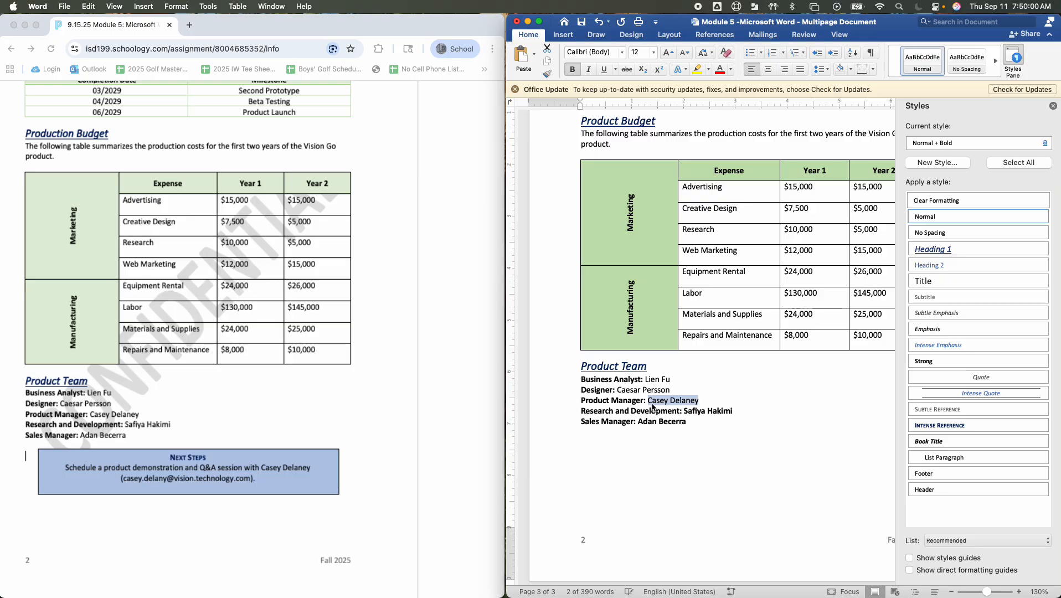
left_click_drag(733, 411, 648, 424)
key("super+b")
key("super+b")
left_click(740, 422)
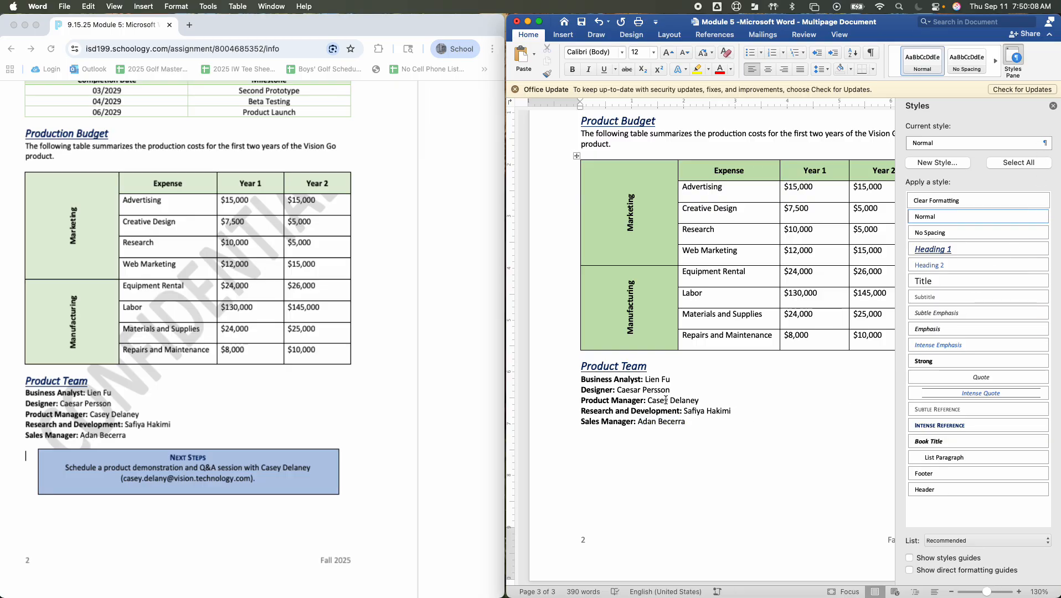
Enter the line Next Steps in the Intense Reference style below the team list, leaving a blank line above it
scroll(666, 400, "down", 1)
scroll(666, 400, "up", 1)
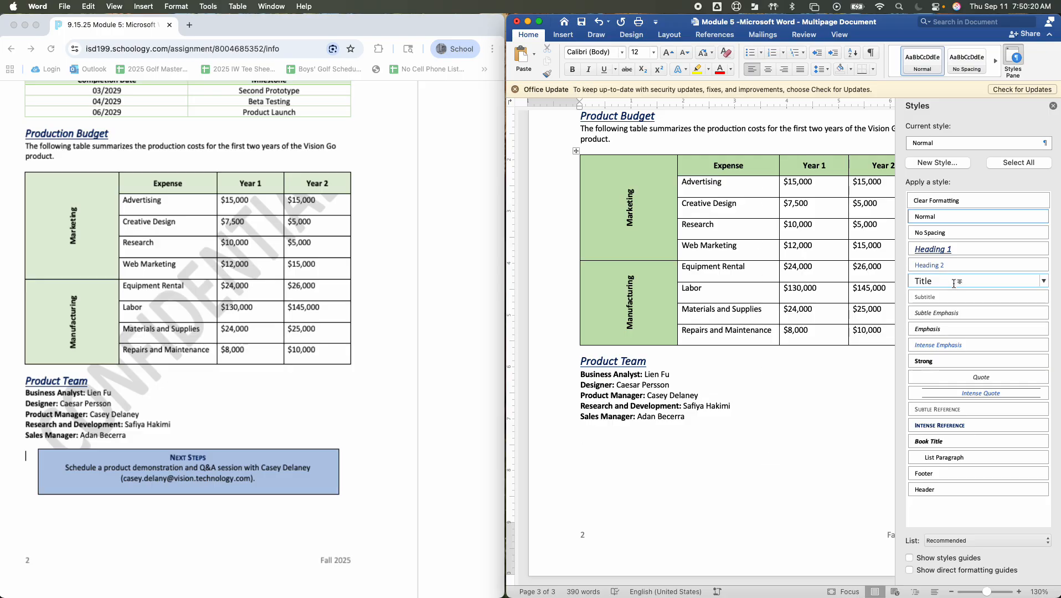
left_click(935, 426)
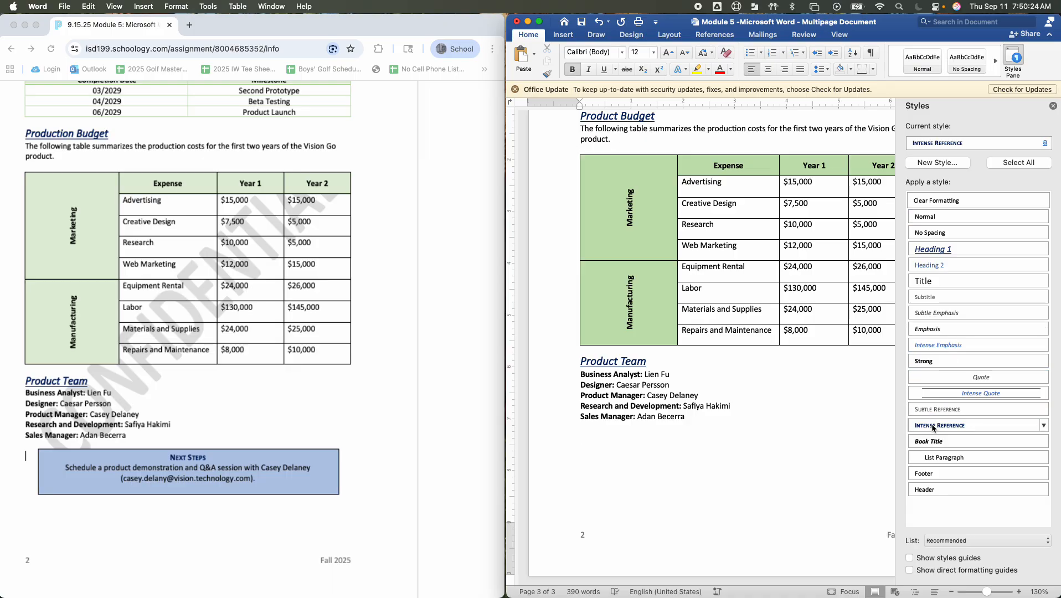
type("Next Steps")
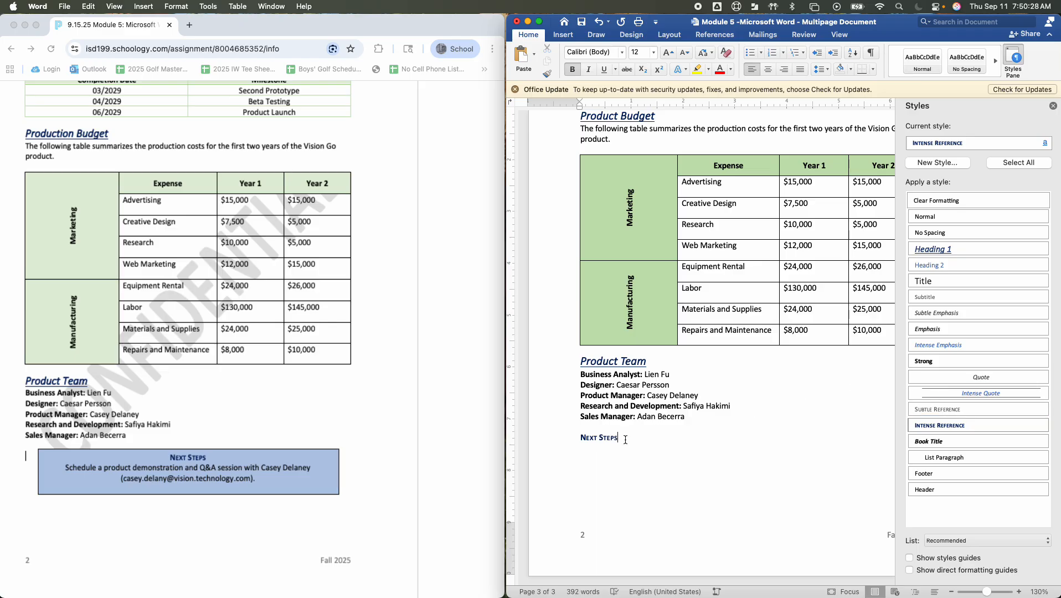
Modify the Intense Reference style to use the font color Blue, Accent 5, Darker 50%
left_click_drag(626, 440, 580, 438)
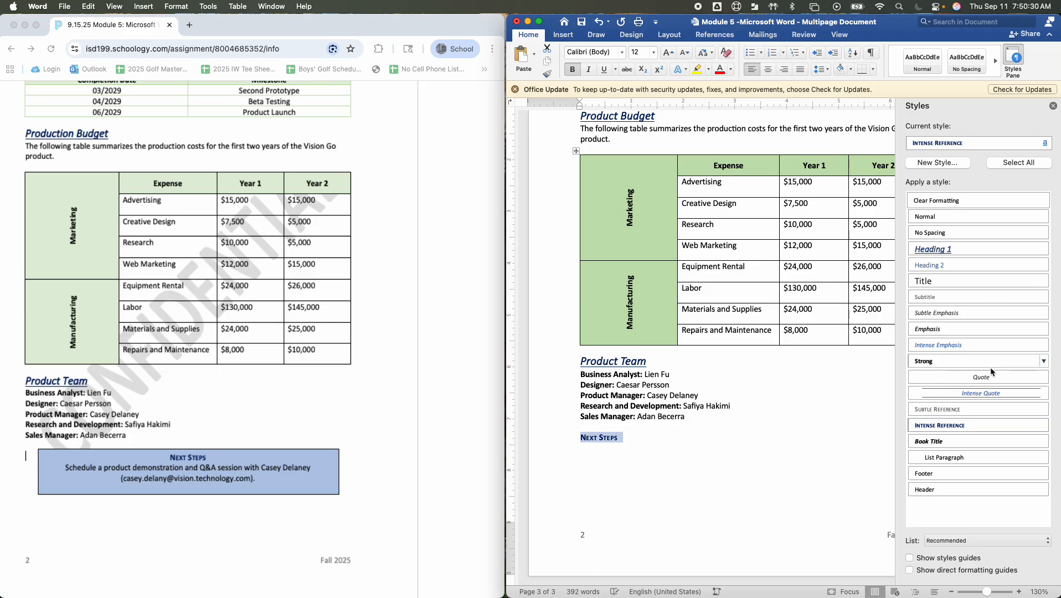
left_click(1043, 427)
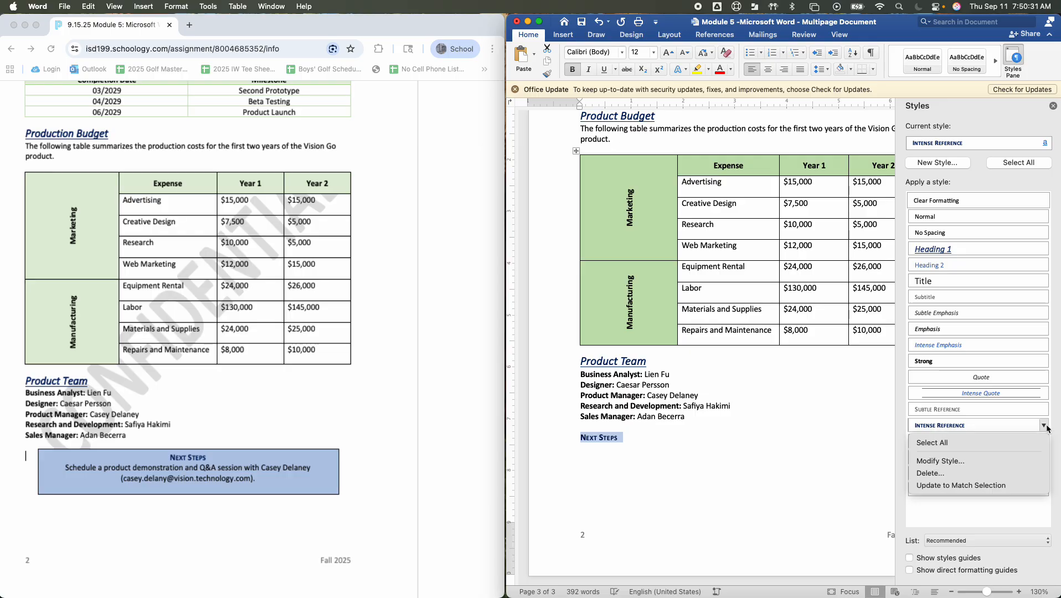
left_click(975, 461)
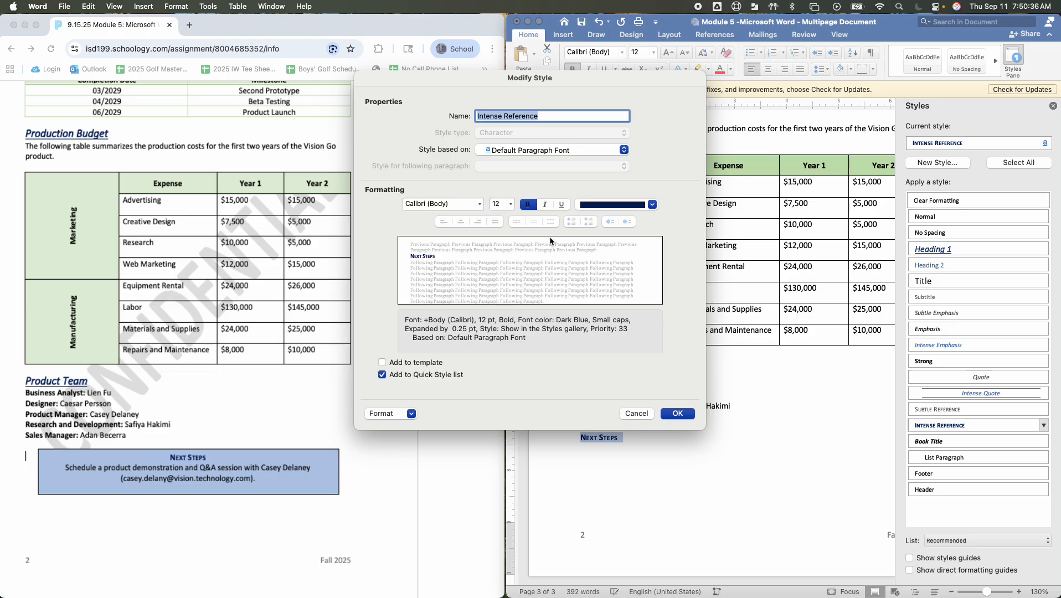
left_click(657, 207)
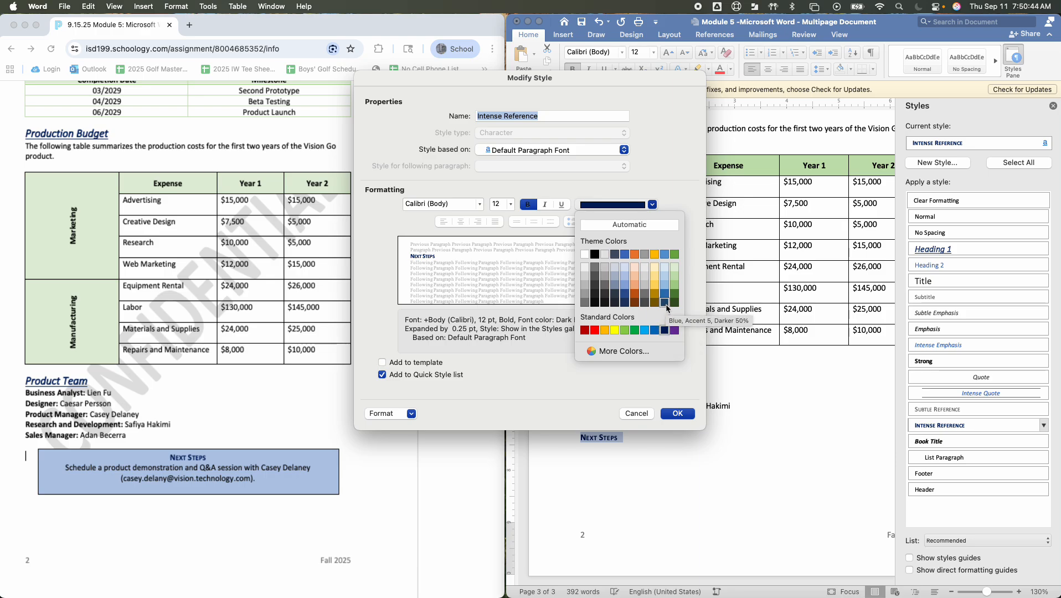
left_click(665, 305)
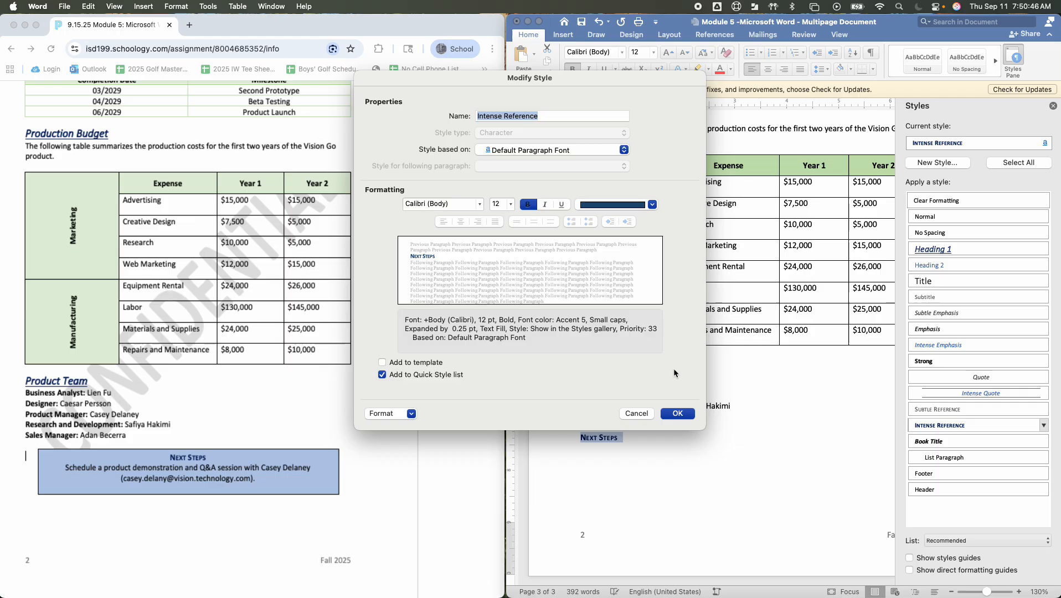
left_click(676, 414)
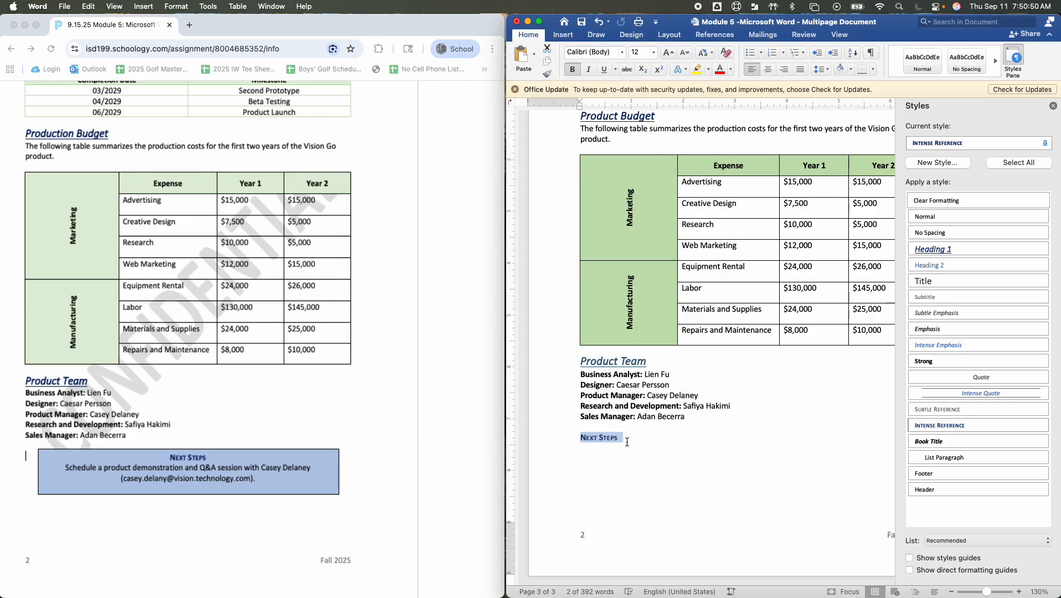
Start a new line below Next Steps
left_click(796, 466)
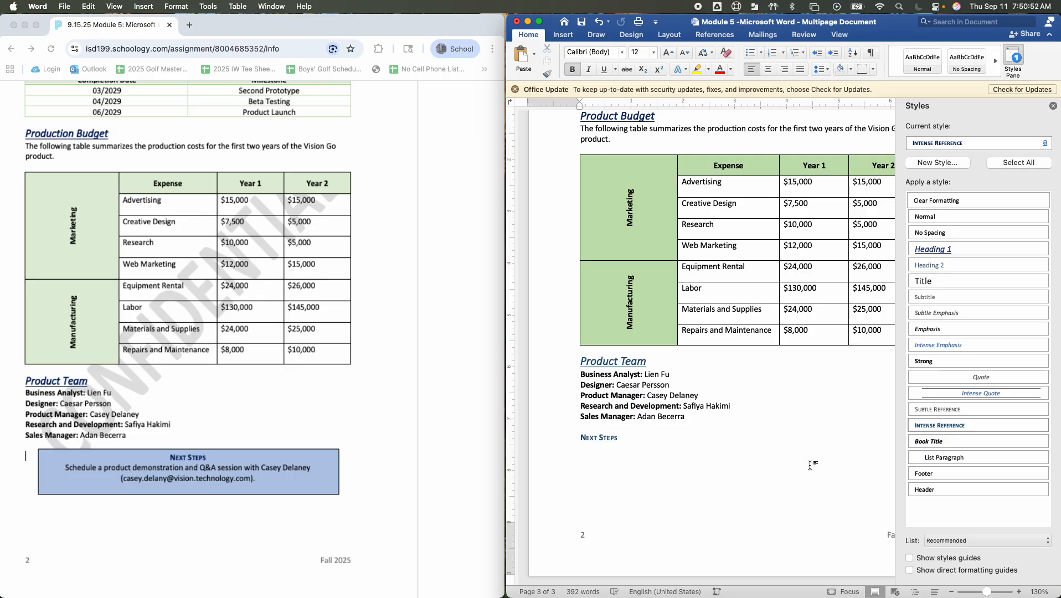
key("Return")
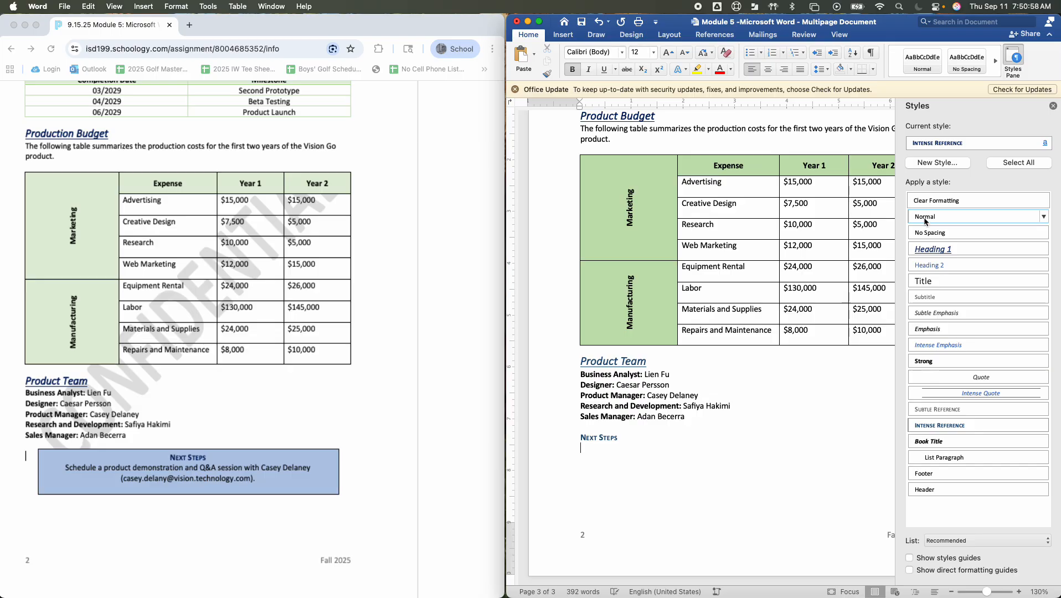
left_click(978, 143)
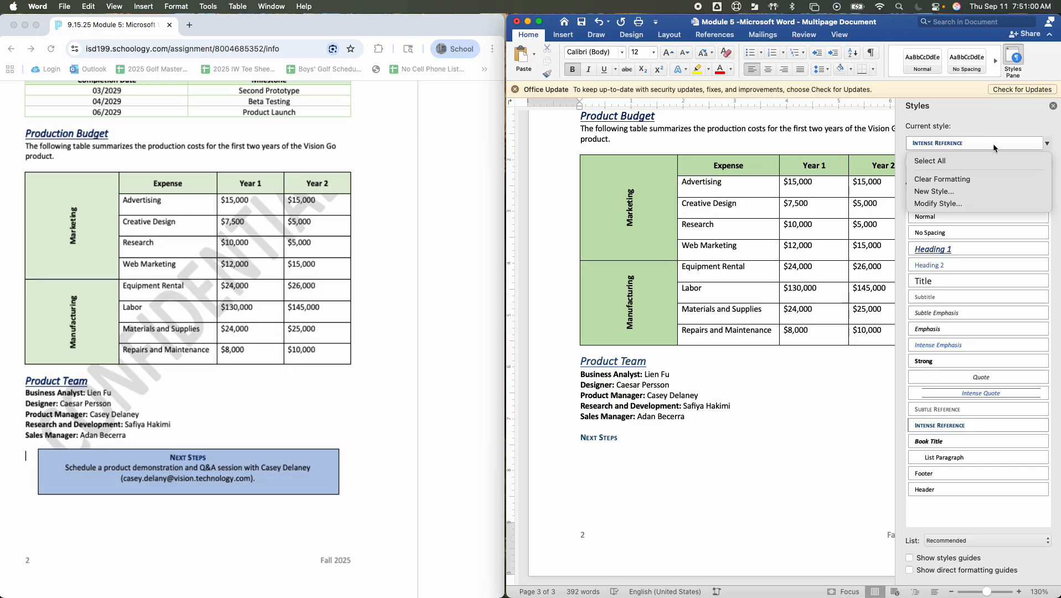
left_click(1047, 144)
left_click(953, 145)
left_click(960, 111)
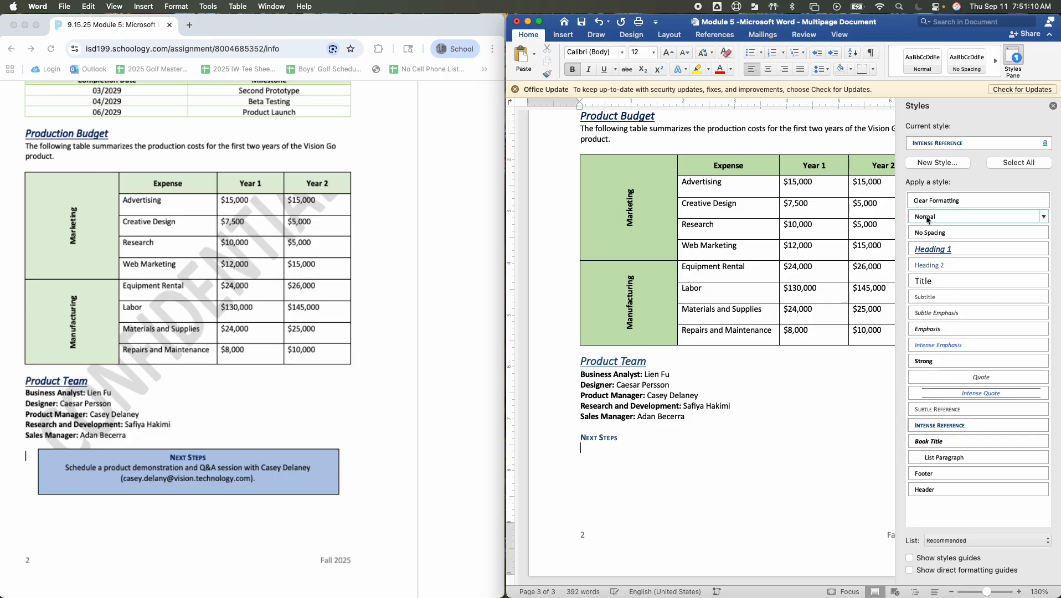
left_click(1039, 143)
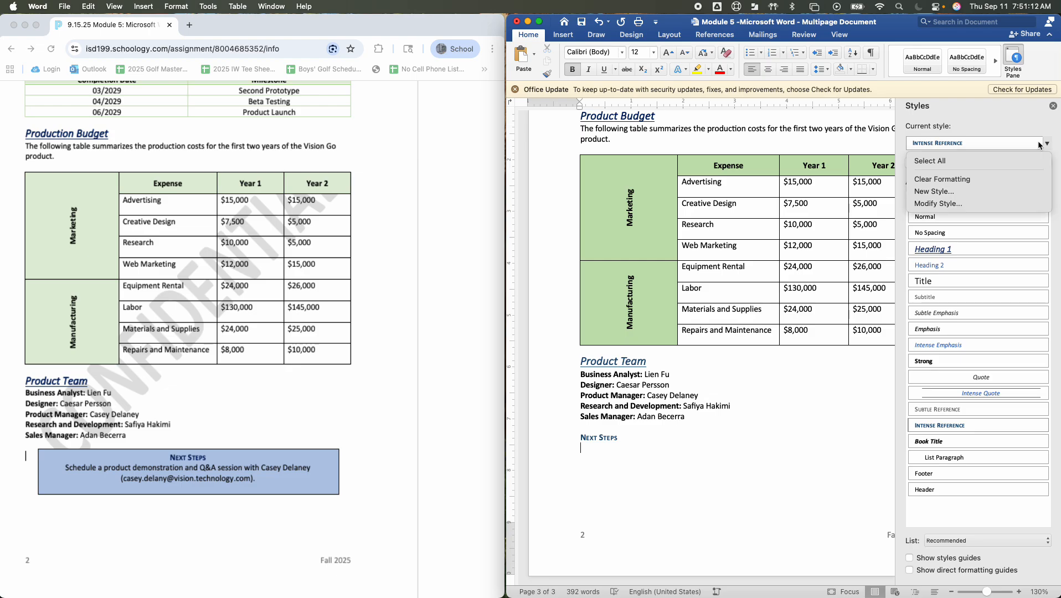
left_click(1017, 144)
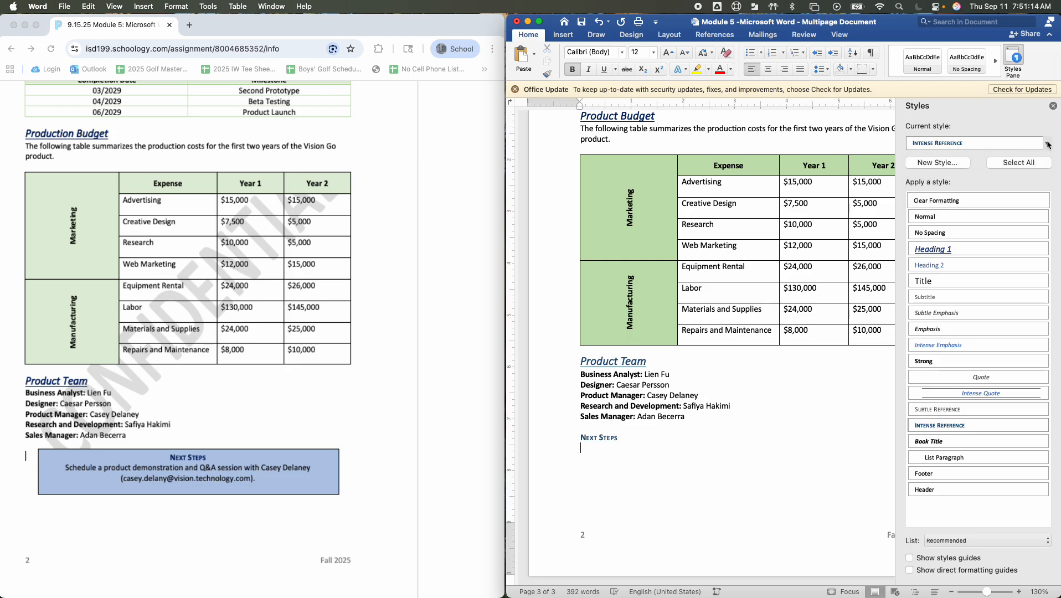
left_click(1048, 144)
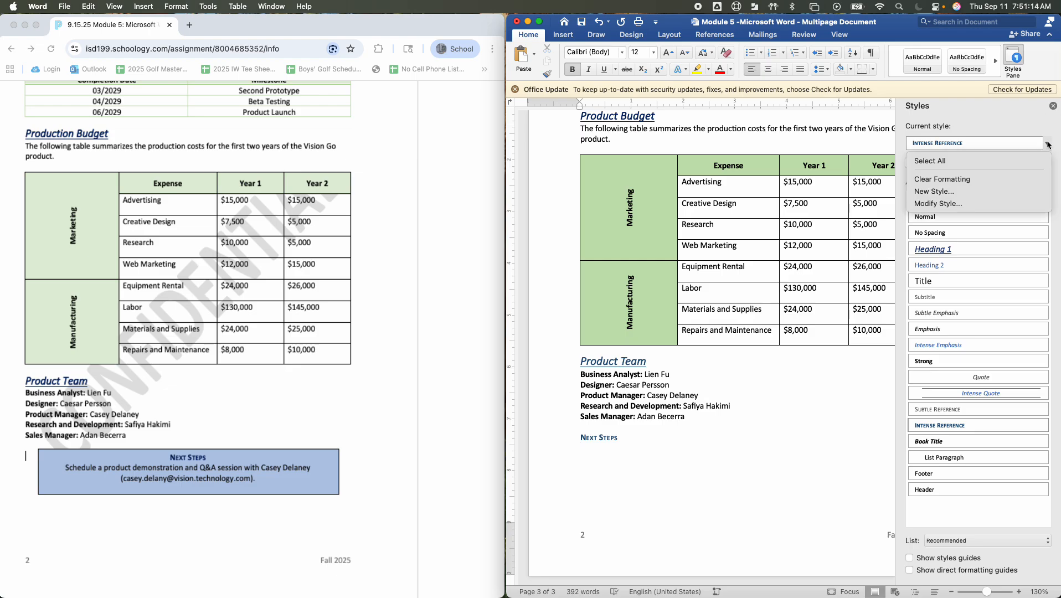
left_click(986, 156)
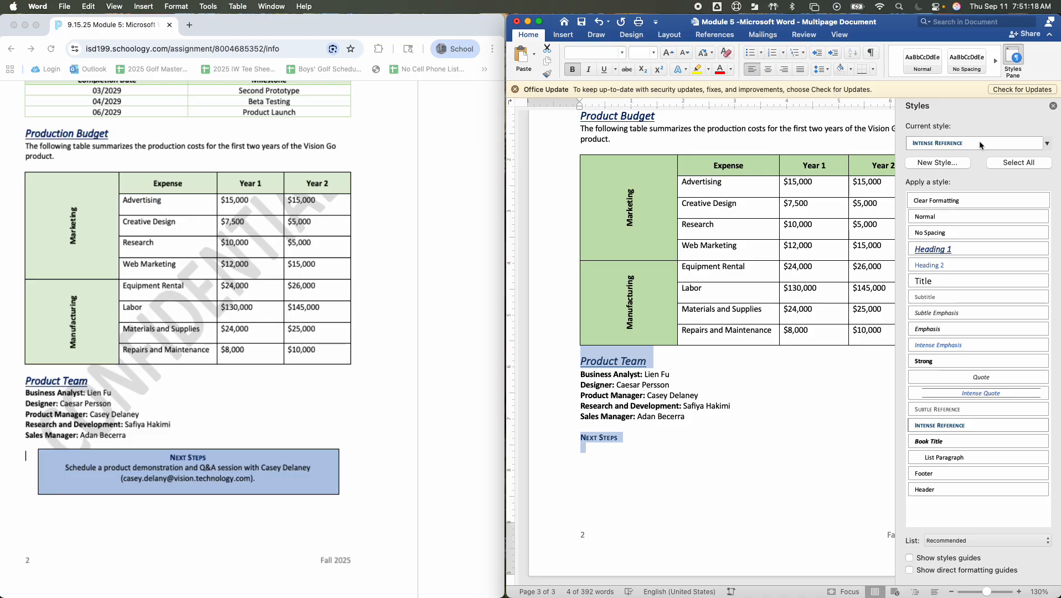
double_click(977, 144)
Enter the word Schedule on the line below Next Steps
left_click(624, 448)
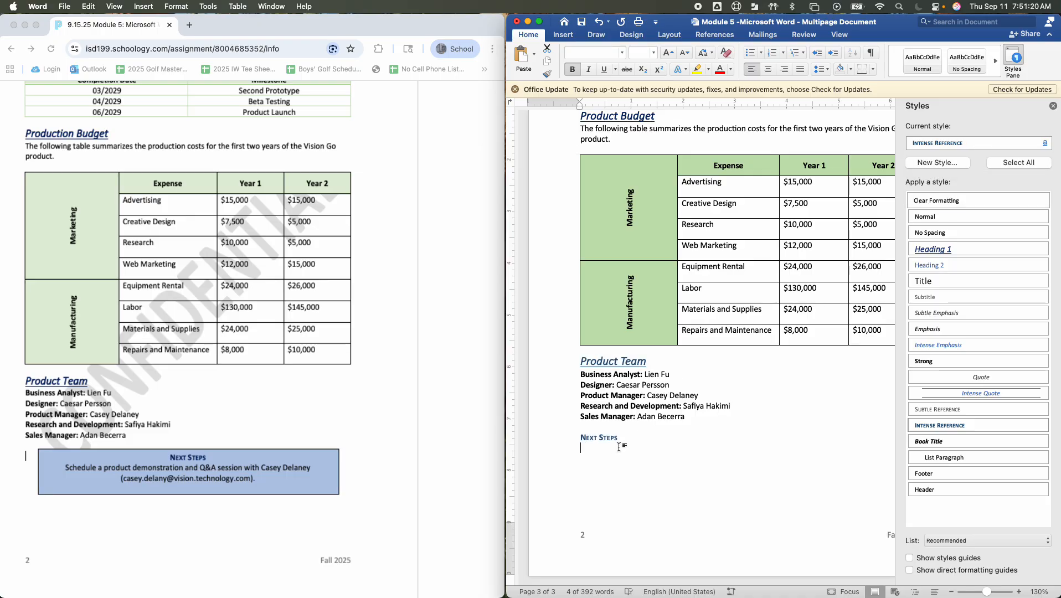
type("Sc")
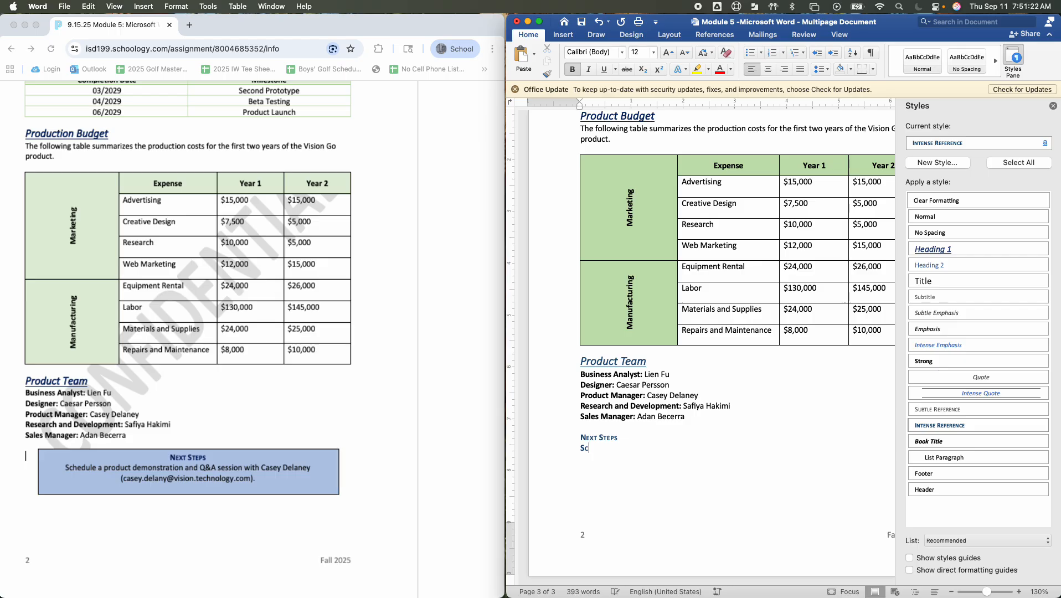
type("hedule")
double_click(600, 448)
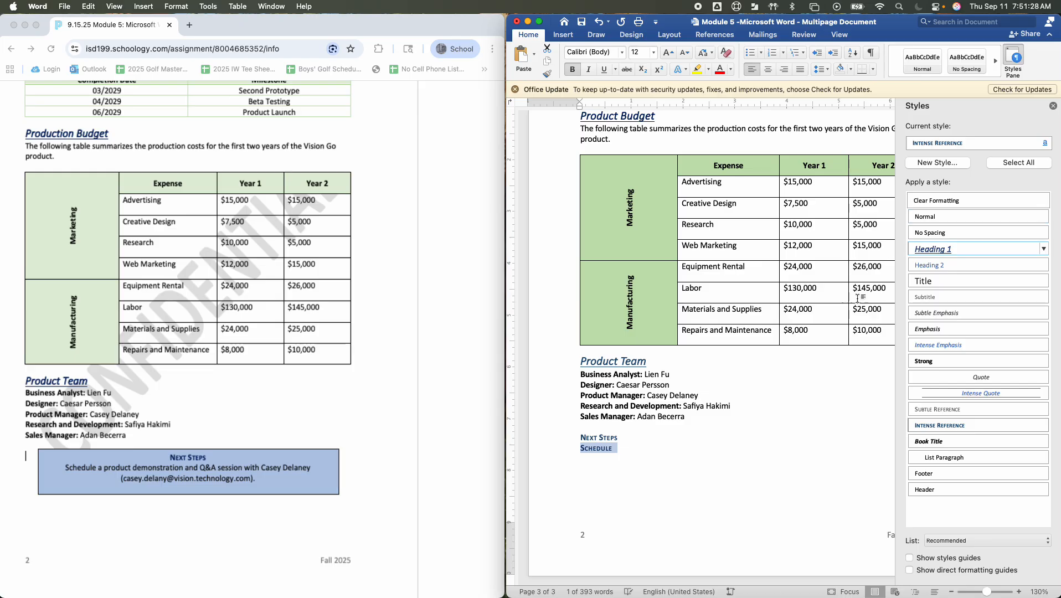
left_click(957, 162)
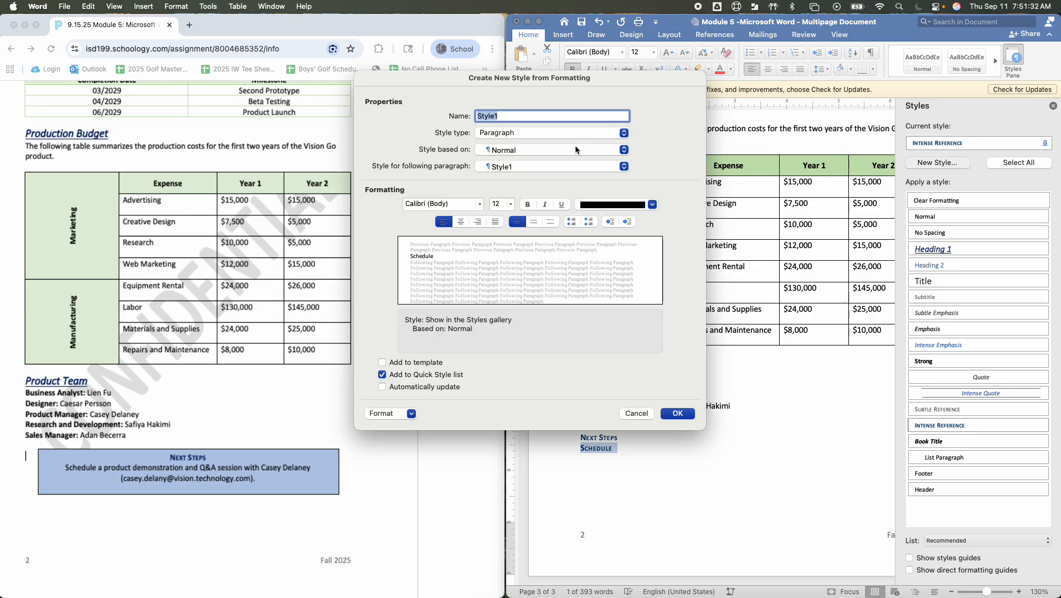
left_click(641, 415)
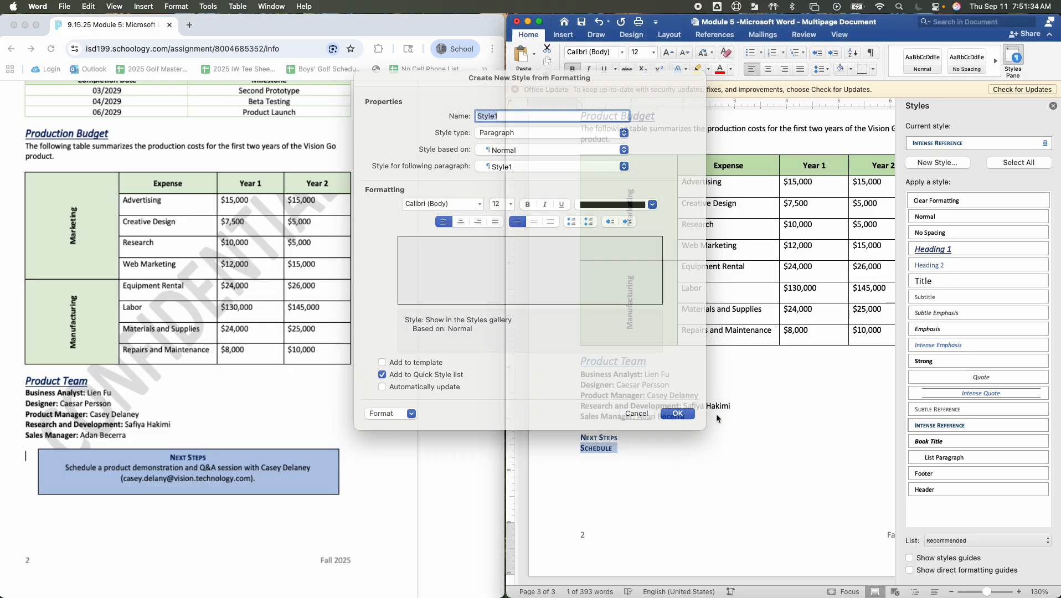
left_click(1053, 106)
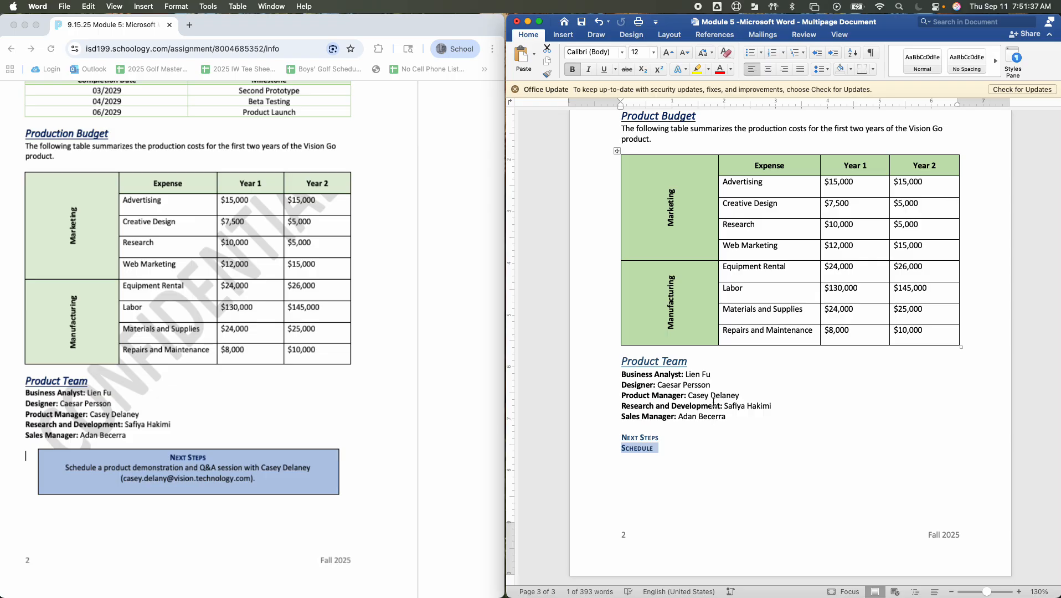
Clear the formatting of the word Schedule below Next Steps so that it uses the Normal style
left_click(661, 460)
left_click_drag(667, 453, 619, 454)
left_click(1013, 57)
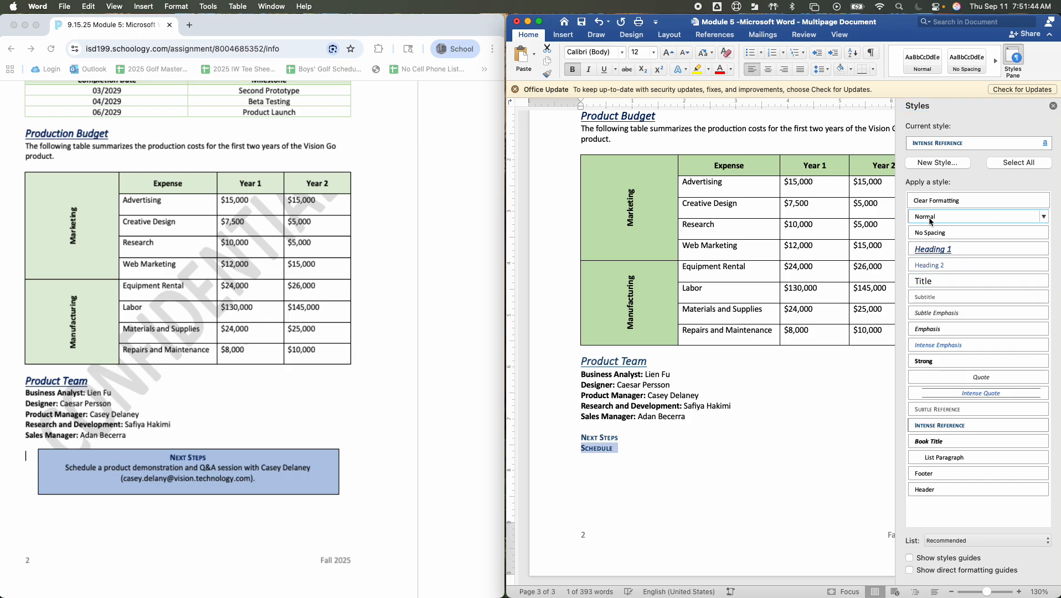
left_click(938, 412)
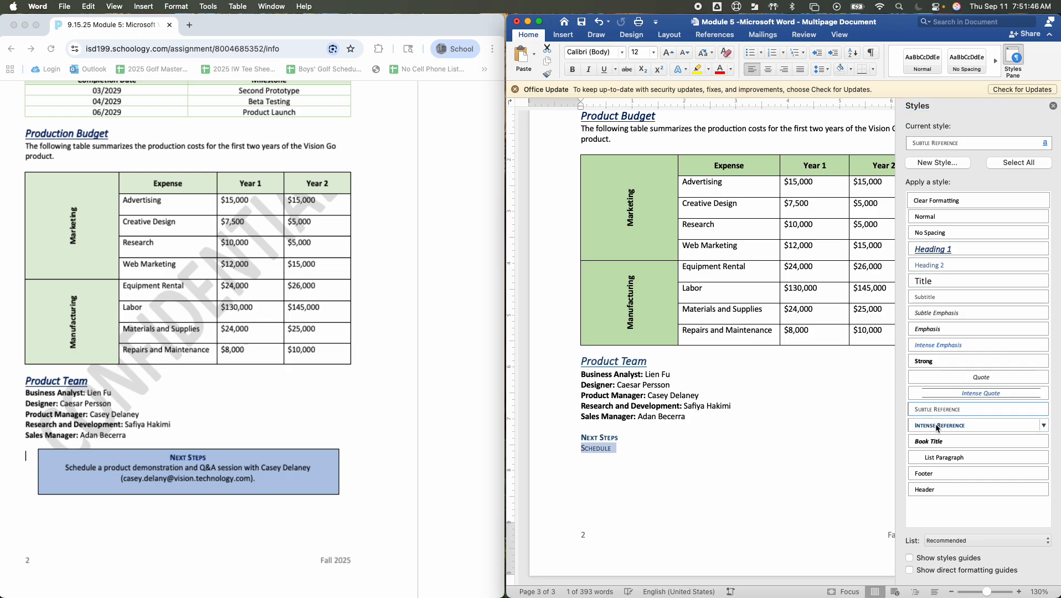
left_click(936, 426)
left_click(938, 442)
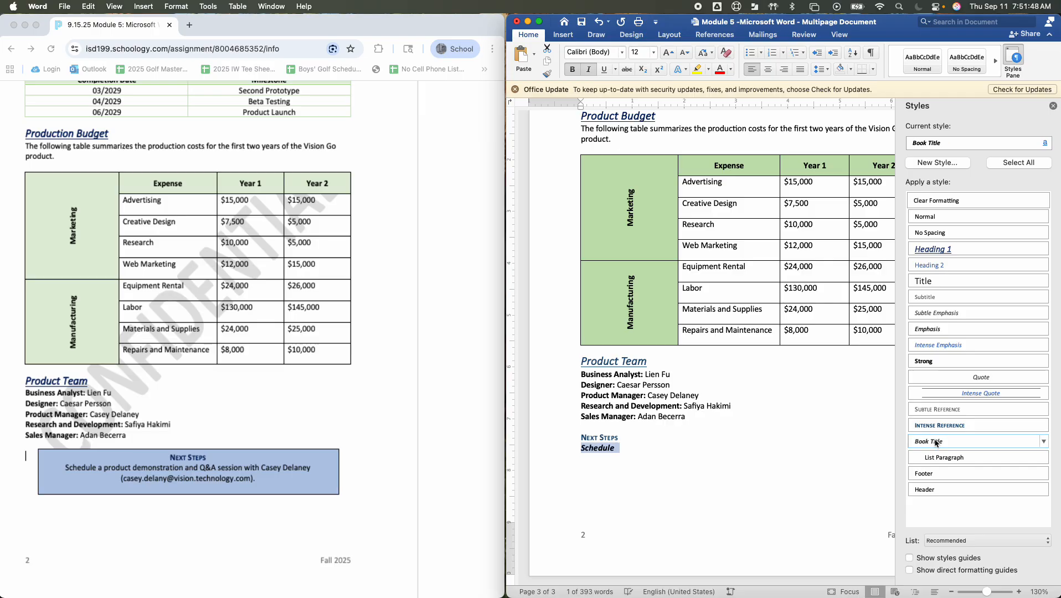
left_click(932, 235)
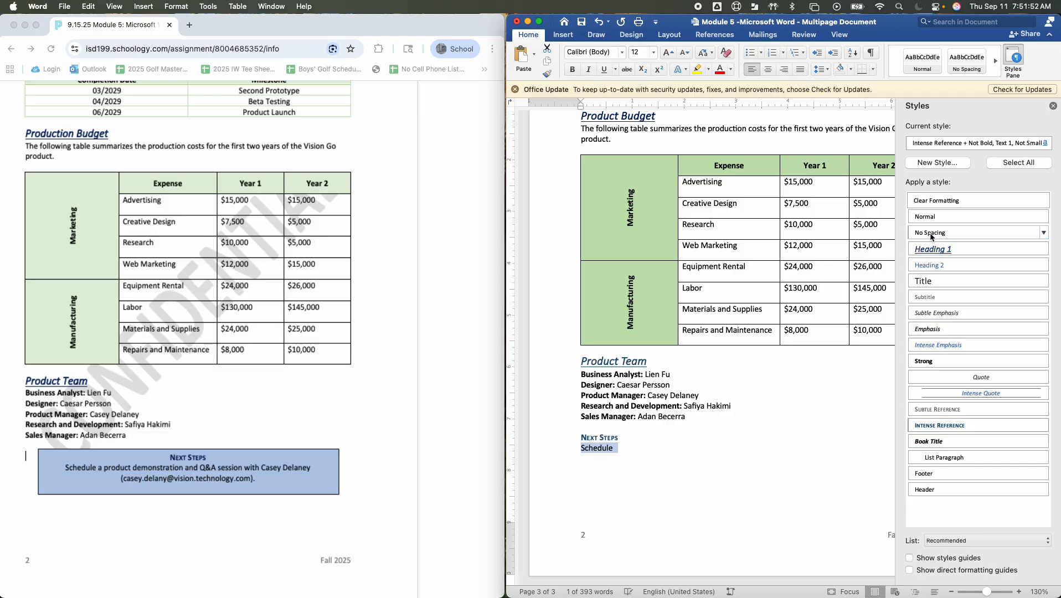
left_click(1046, 143)
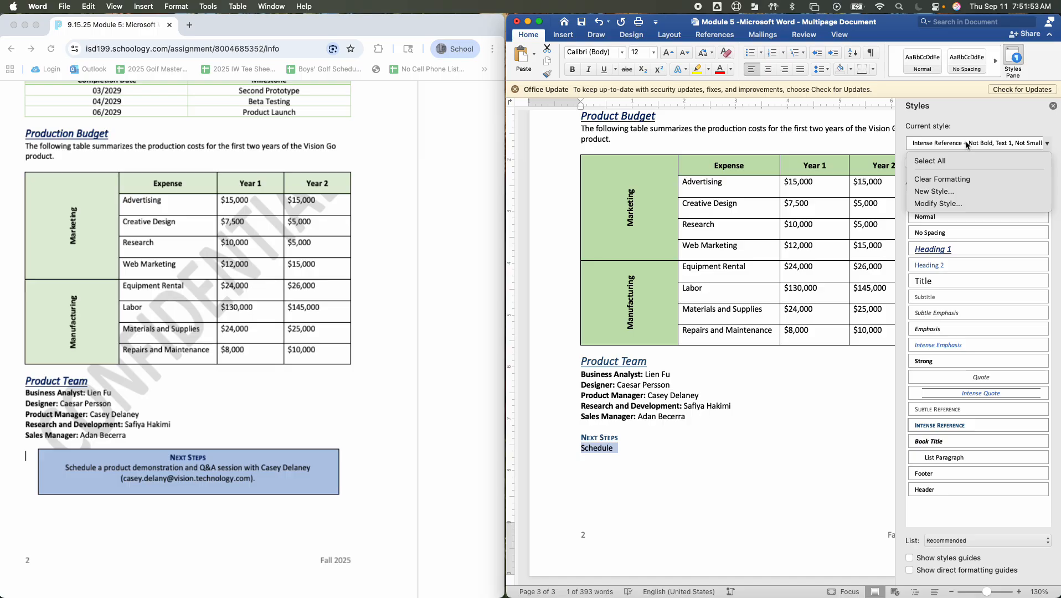
left_click(951, 180)
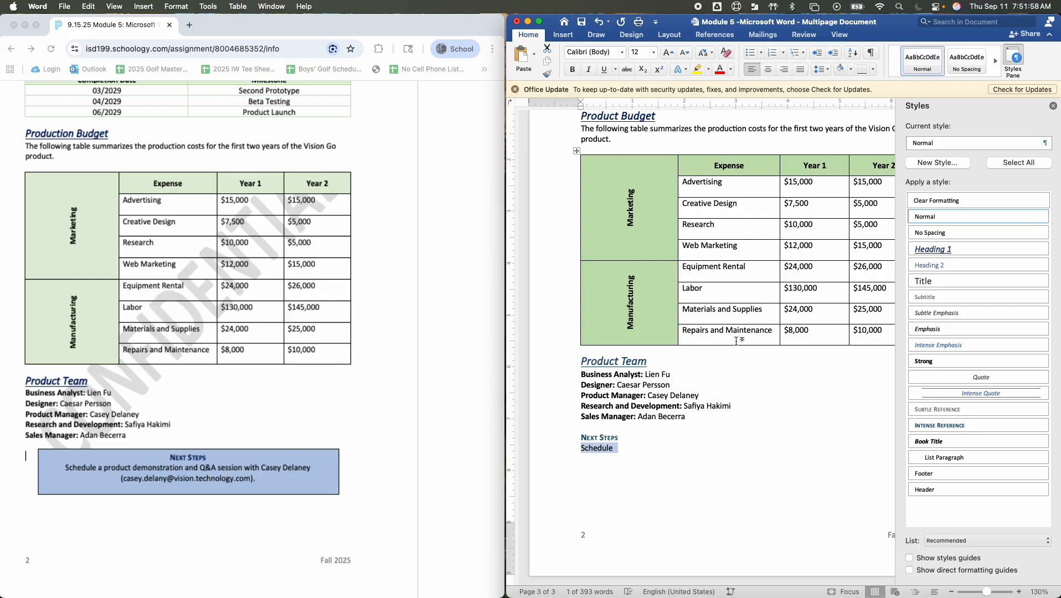
Try the Heading 1 style on the word Schedule and clear its formatting again
left_click(591, 437)
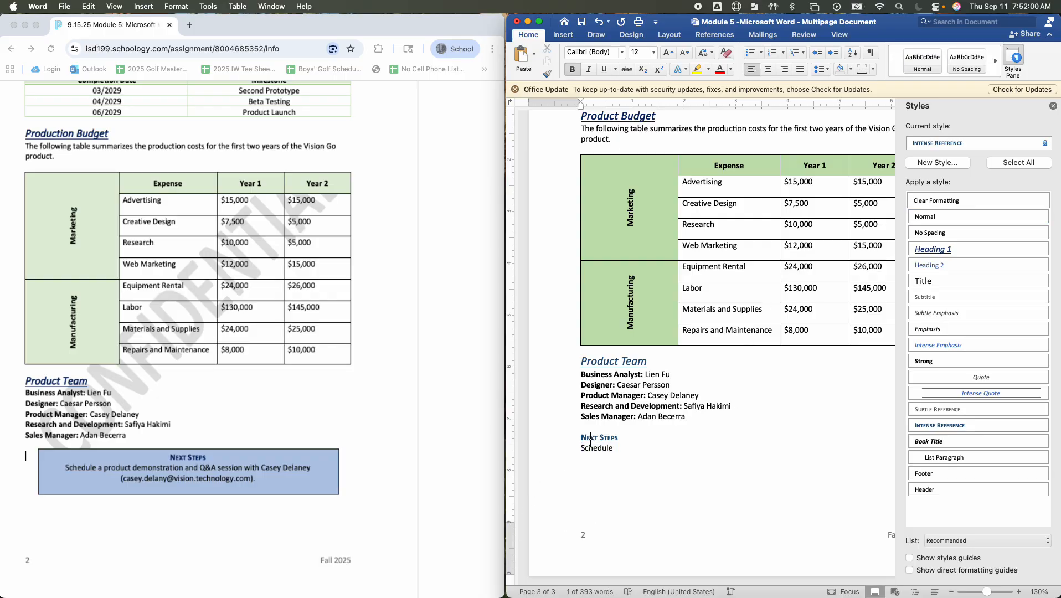
left_click(589, 449)
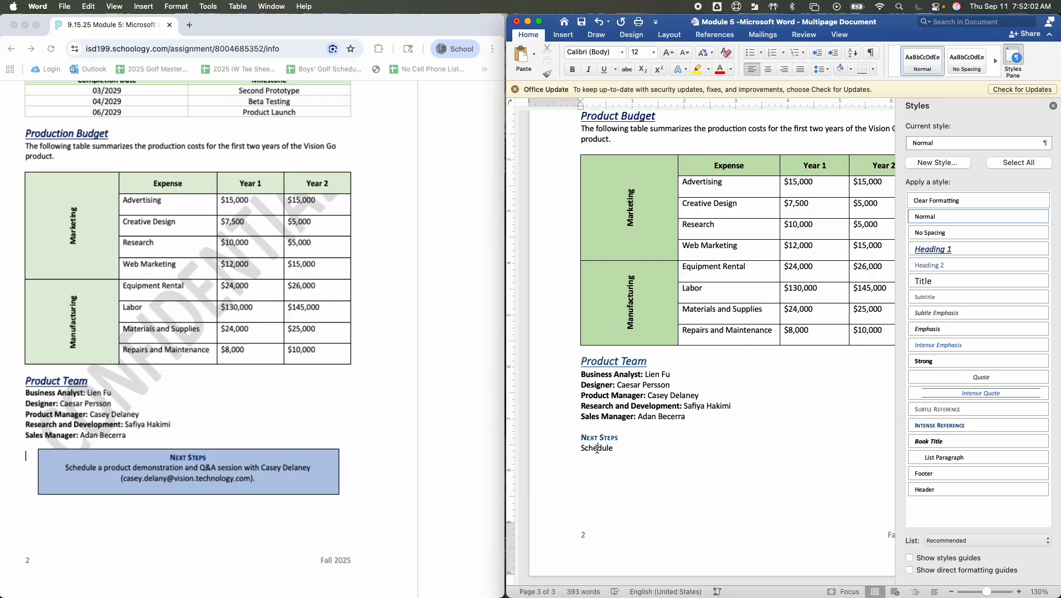
double_click(597, 448)
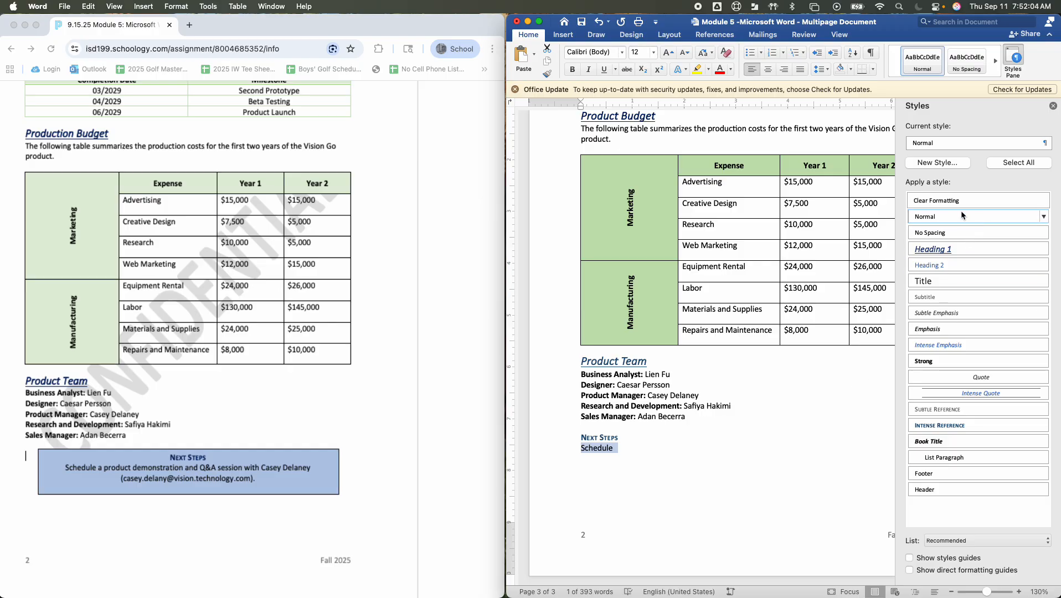
left_click(953, 142)
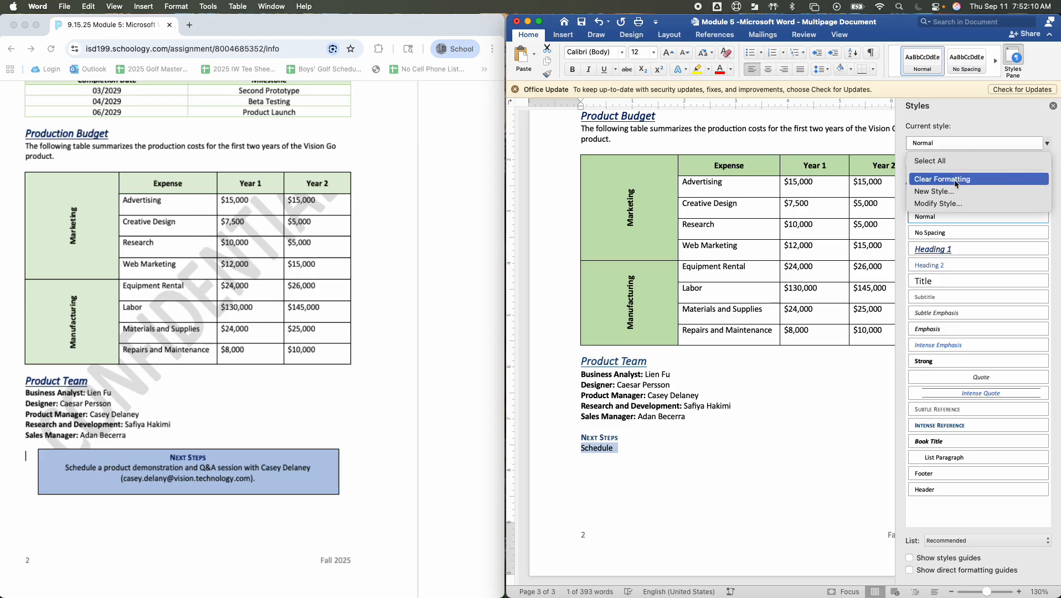
left_click(826, 393)
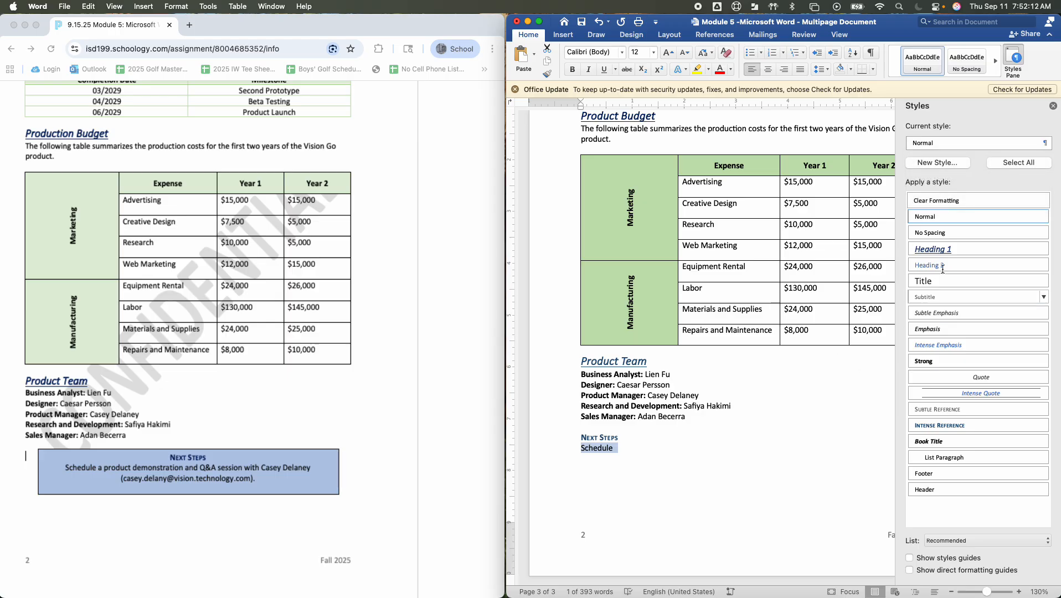
left_click(937, 249)
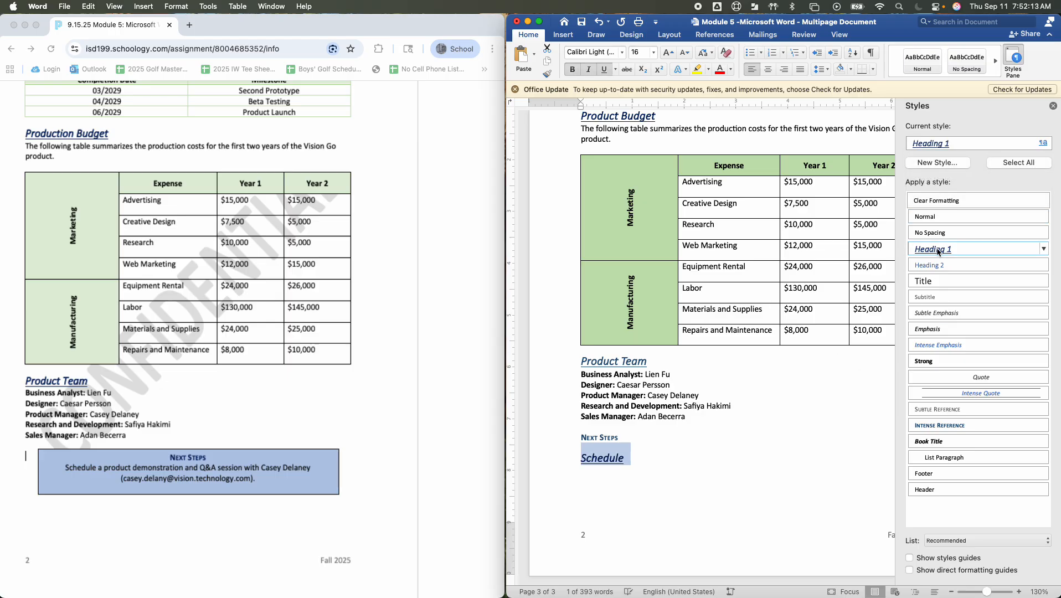
left_click(947, 144)
left_click(942, 178)
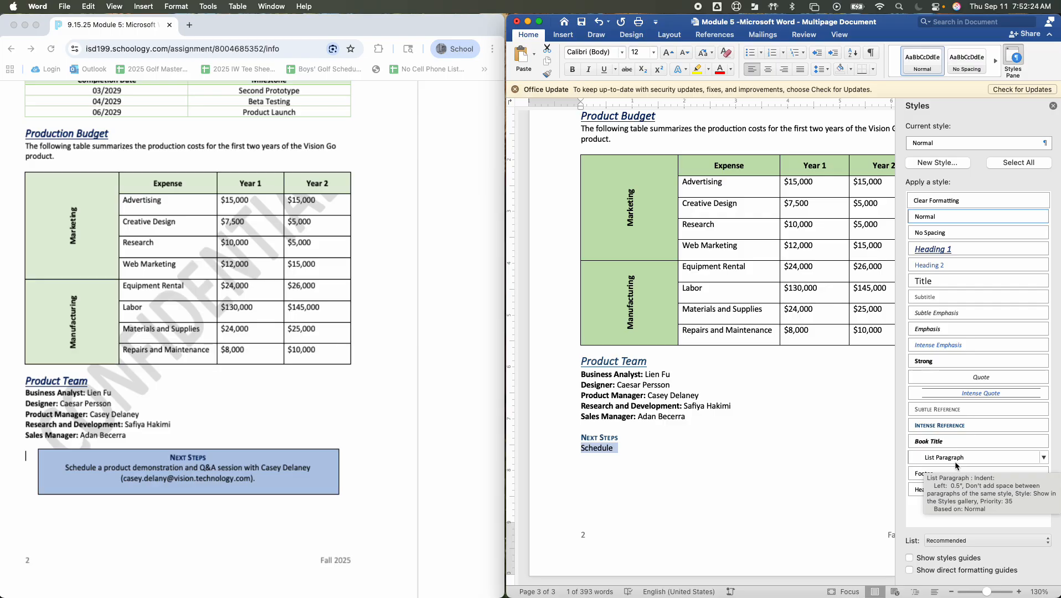
Continue the line after Schedule with "a product demonstration and Q&A session with" and the product manager's full name
key("Right")
type("a ")
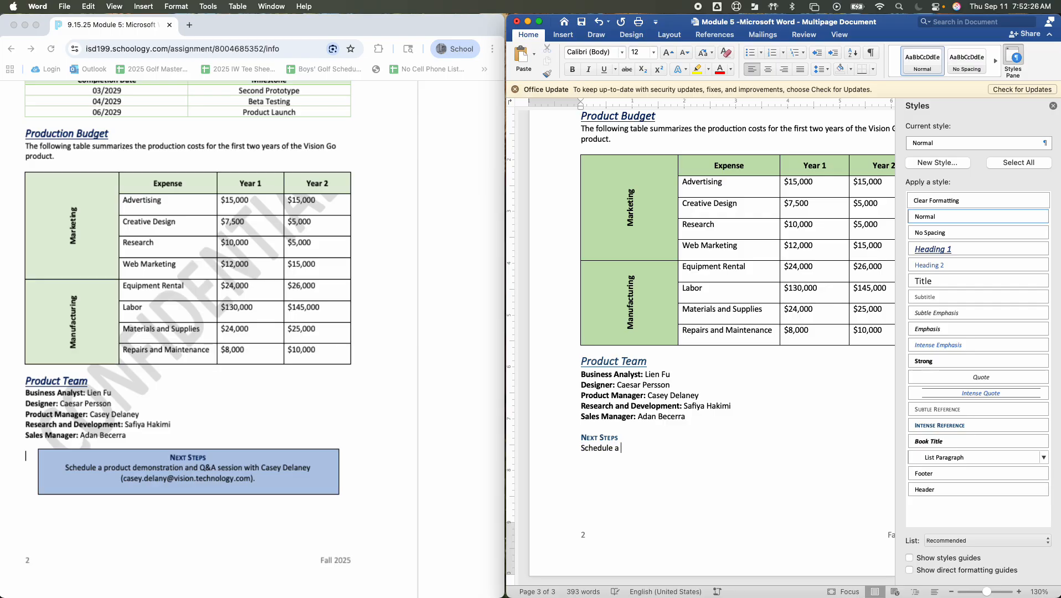
type("product demonstration and Q")
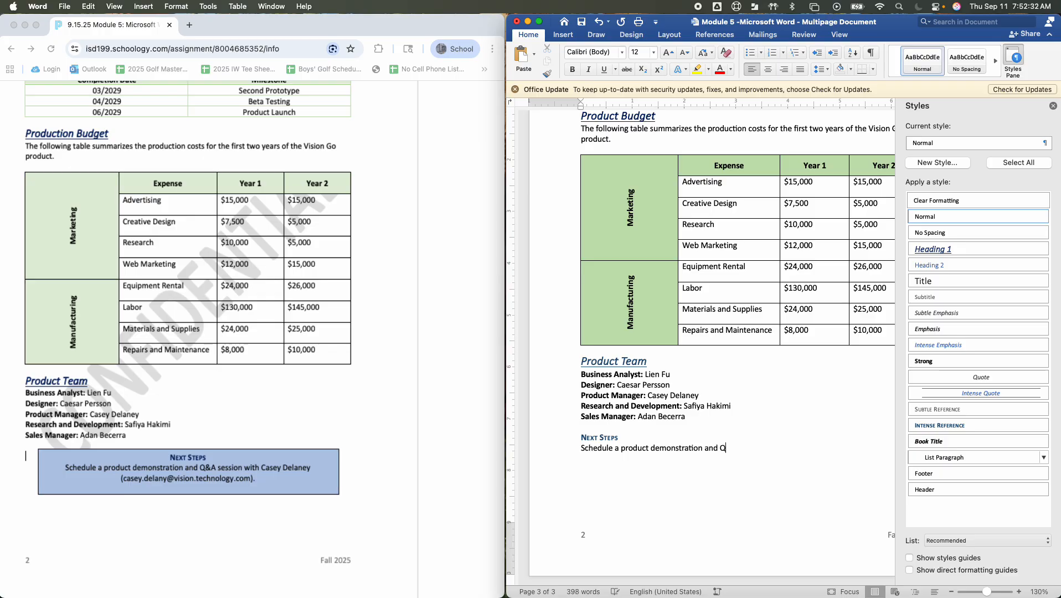
type("&")
type("A ")
type("session with")
type(" Caet")
key("BackSpace")
key("BackSpace")
key("BackSpace")
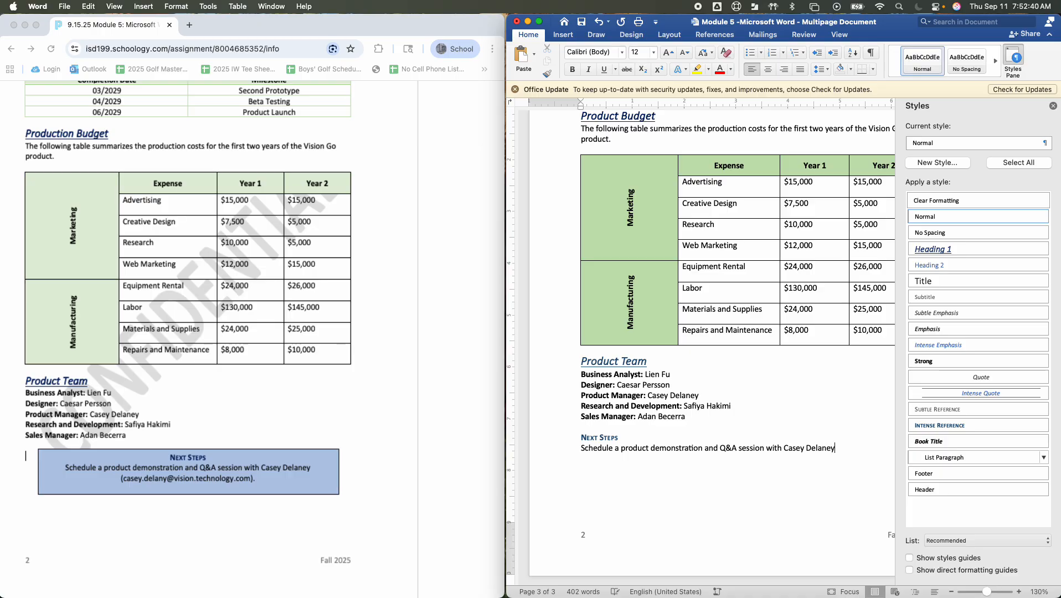
type(")")
Add an opening parenthesis and the product manager's e-mail address after the name
key("BackSpace")
key("BackSpace")
key("BackSpace")
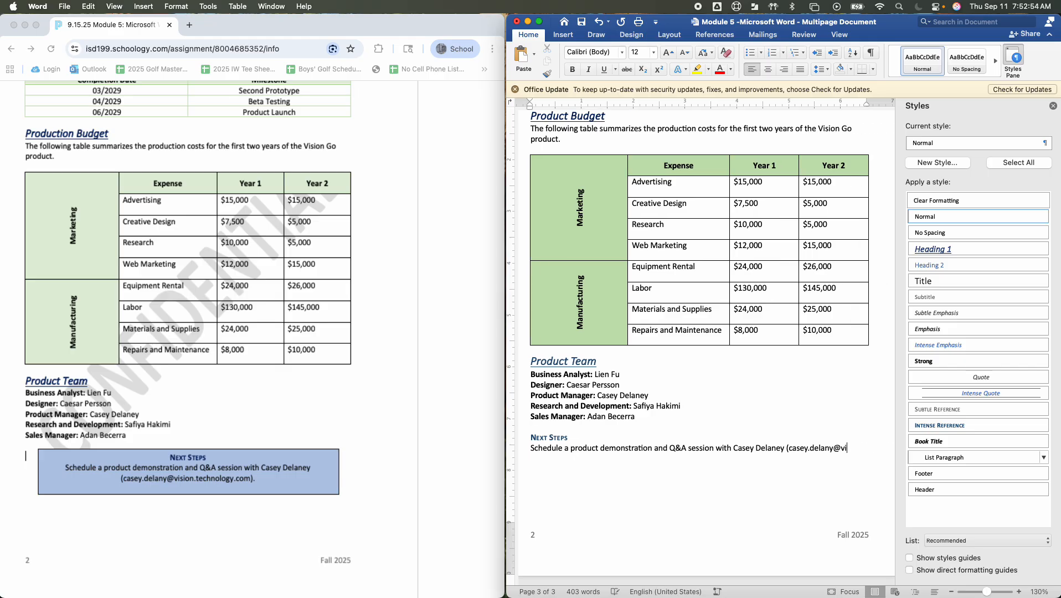
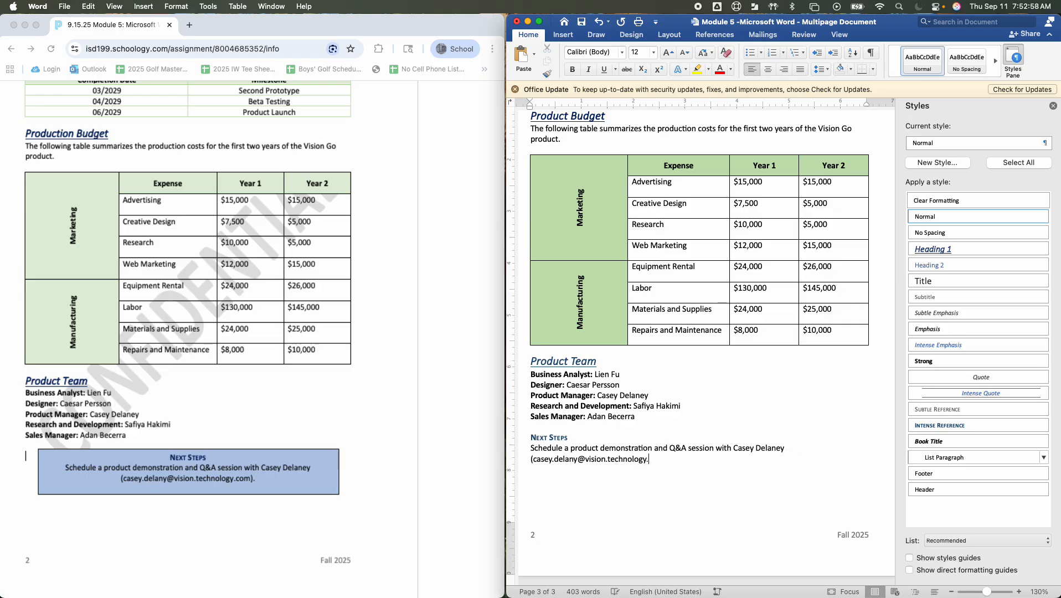
Insert the missing letter e in the e-mail address and end the sentence with a closing parenthesis and a period
left_click(574, 459)
type("e")
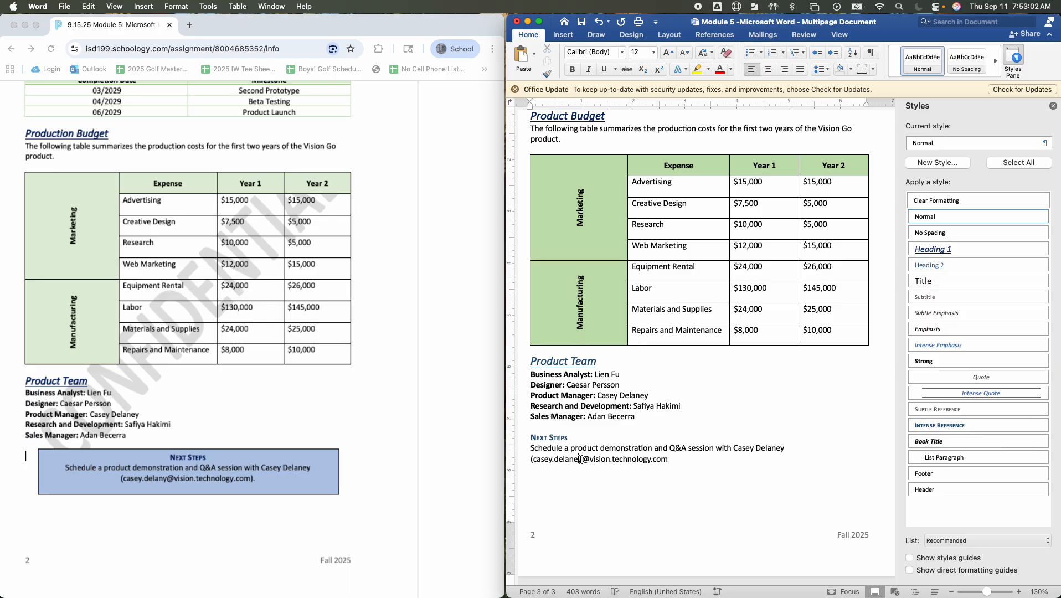
left_click(670, 459)
type(")")
left_click_drag(532, 437, 674, 461)
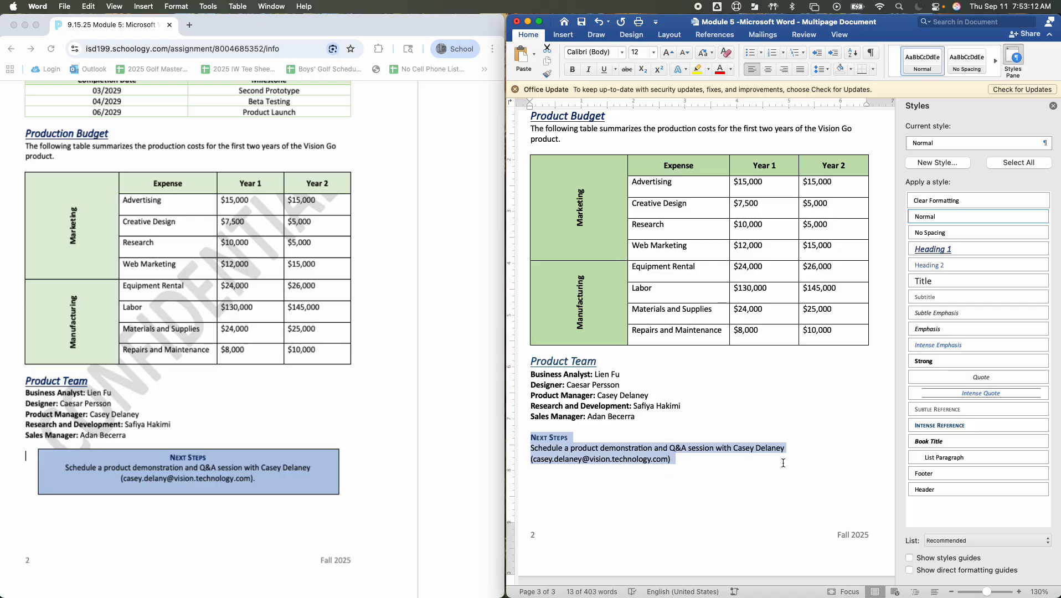
left_click(675, 464)
type(".")
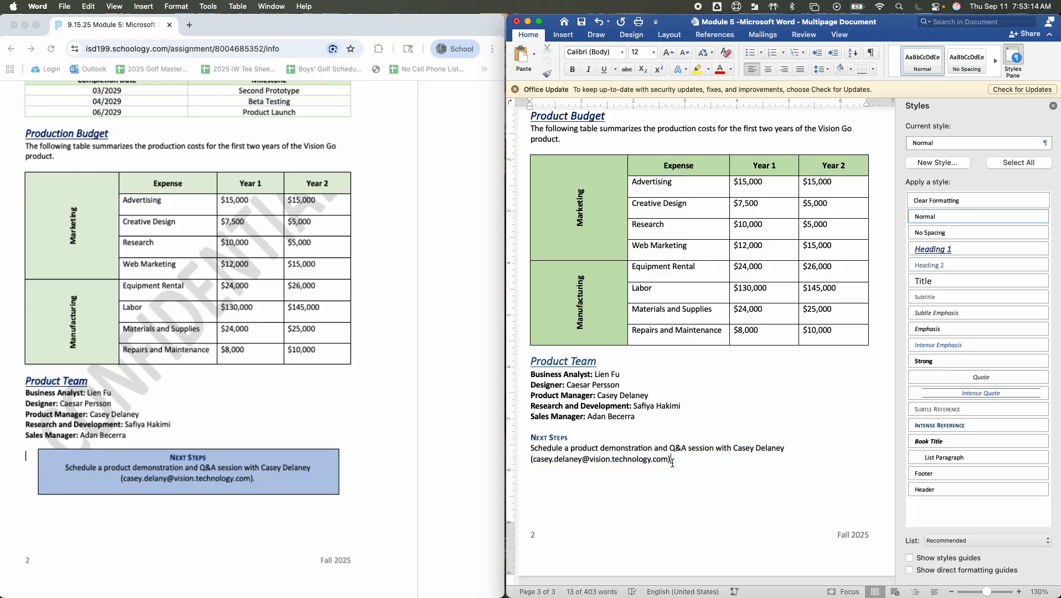
Center the Next Steps heading and its sentence, and close the list of styles
left_click_drag(675, 460, 532, 438)
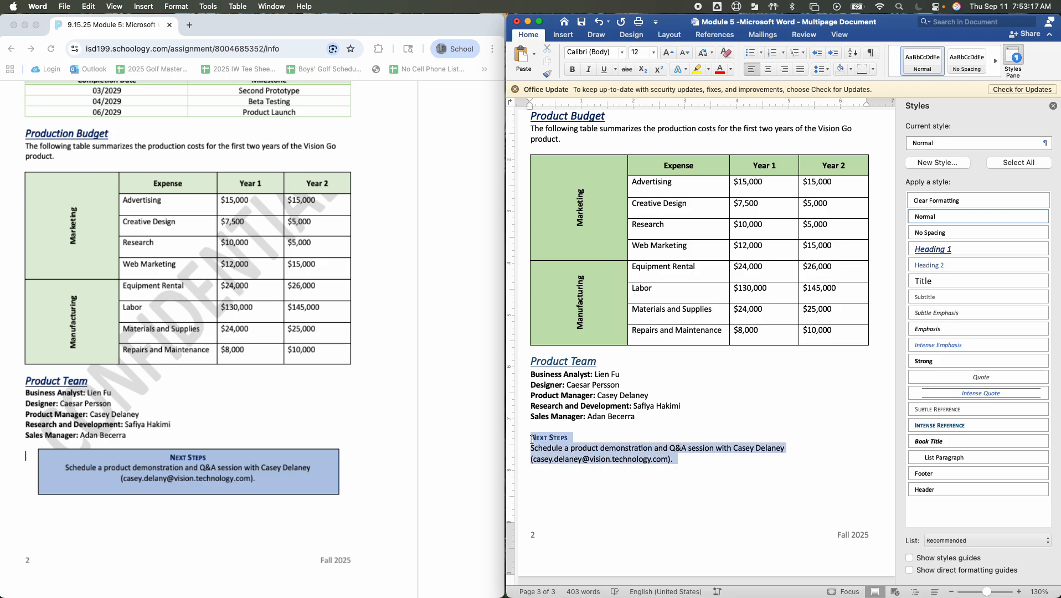
left_click(772, 71)
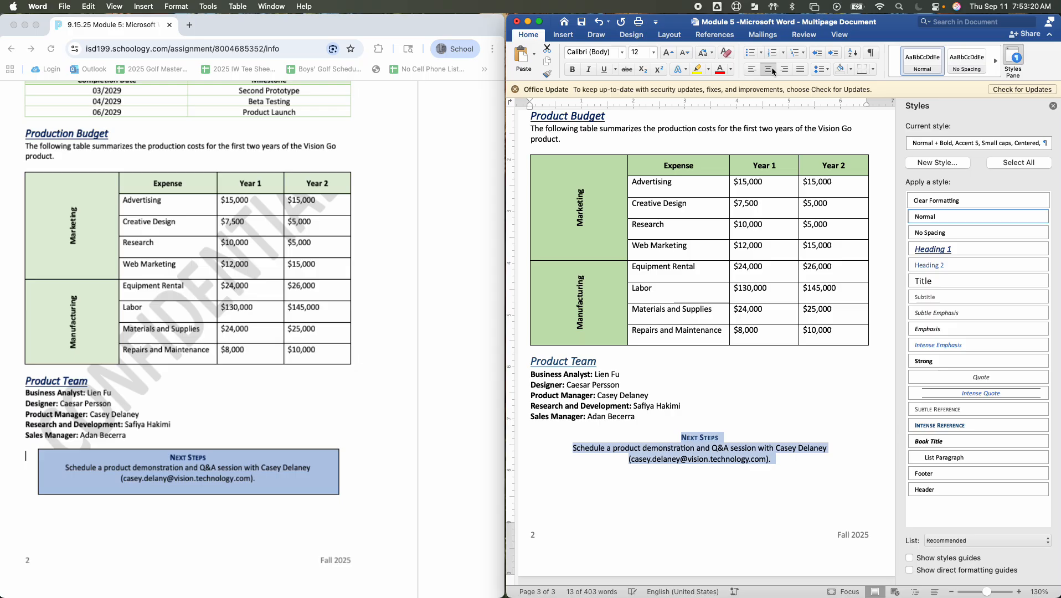
left_click(563, 35)
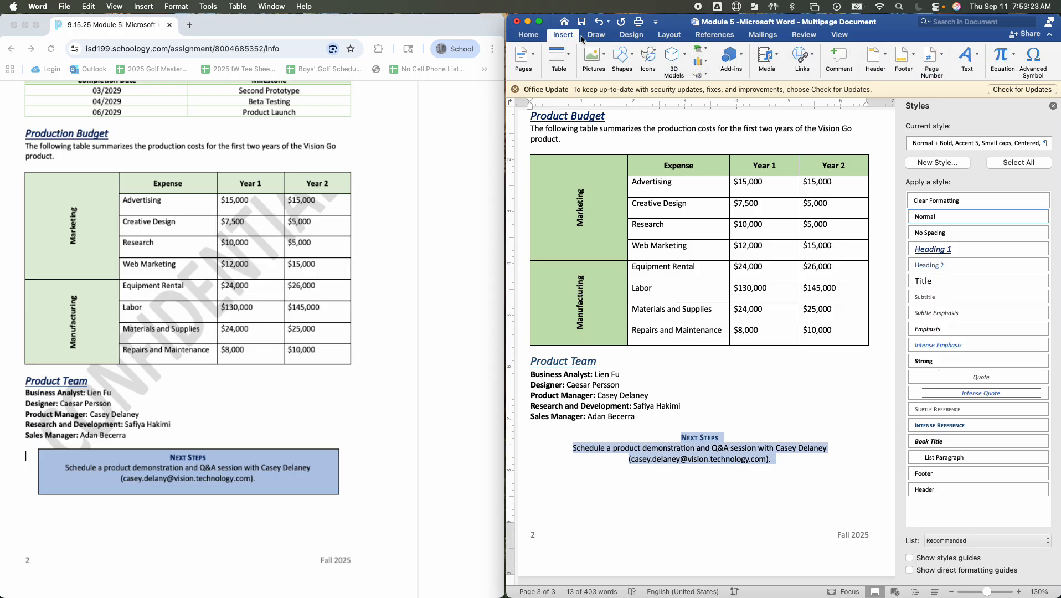
left_click(1053, 106)
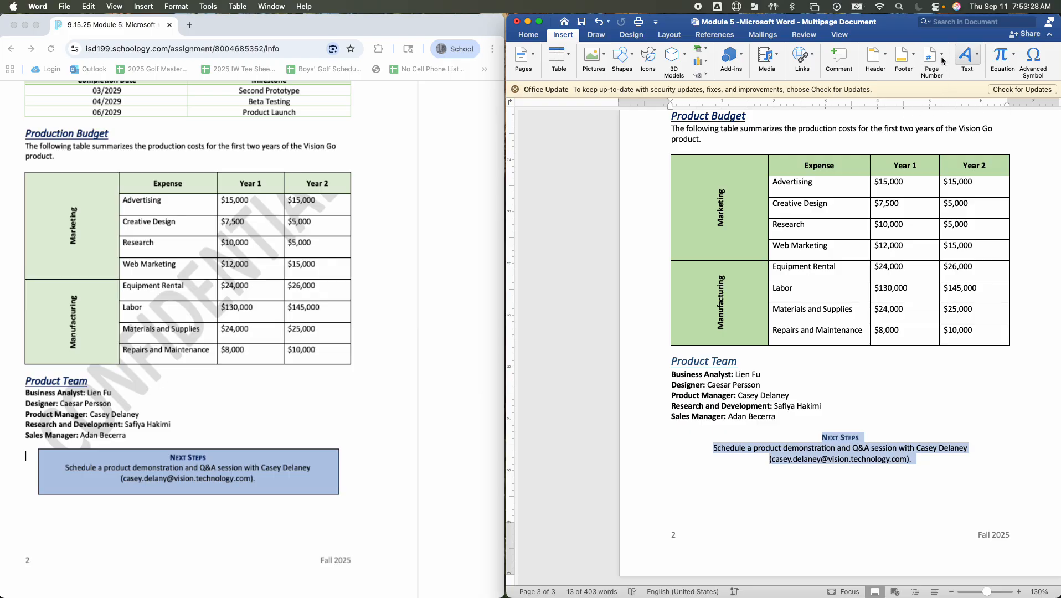
Widen the document window and enclose the selected Next Steps text in a horizontal text box
left_click_drag(506, 35, 385, 34)
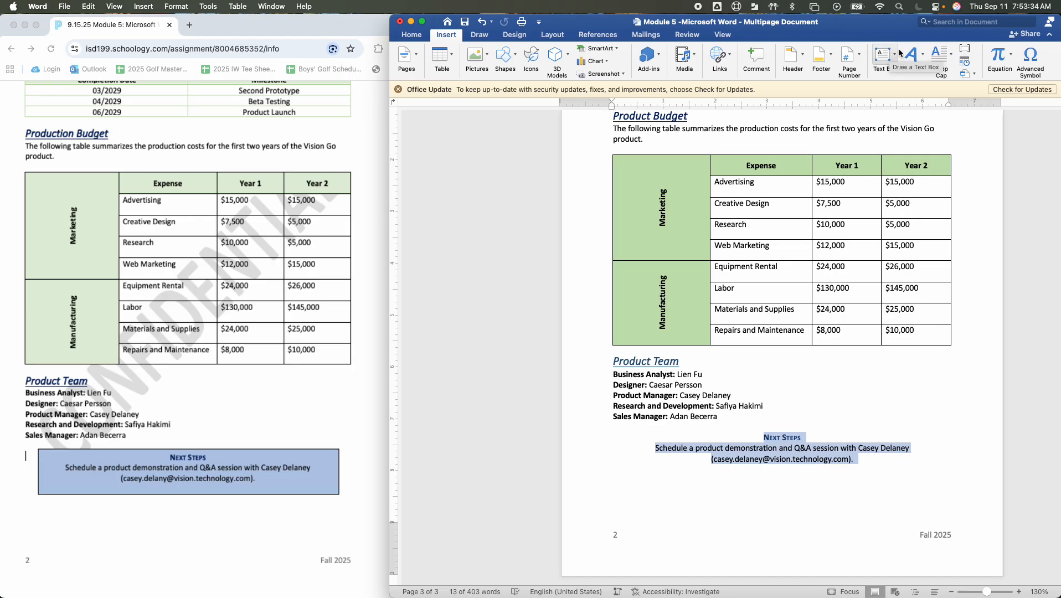
left_click(897, 48)
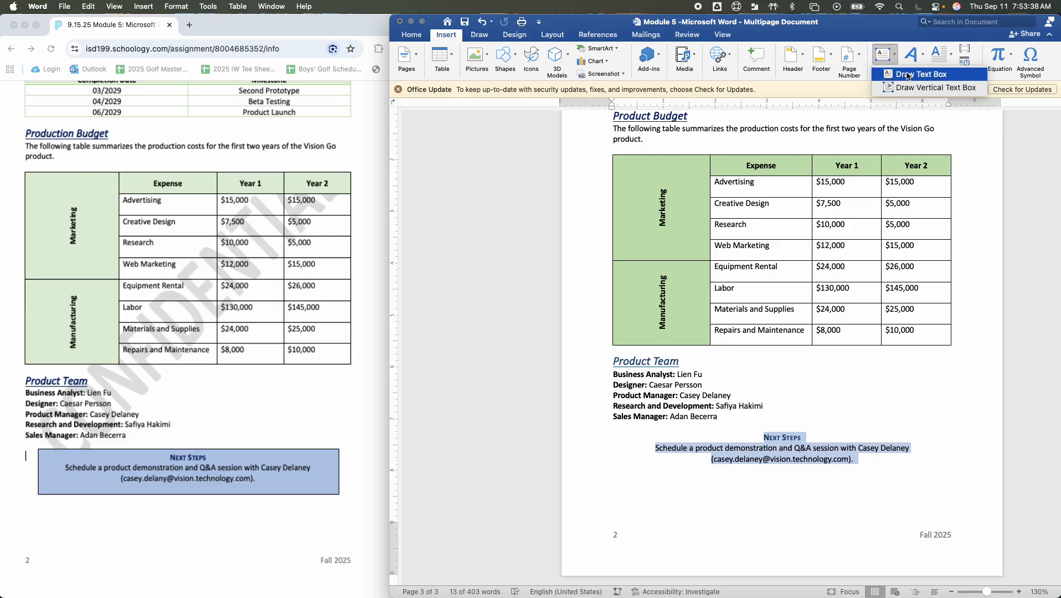
left_click(909, 75)
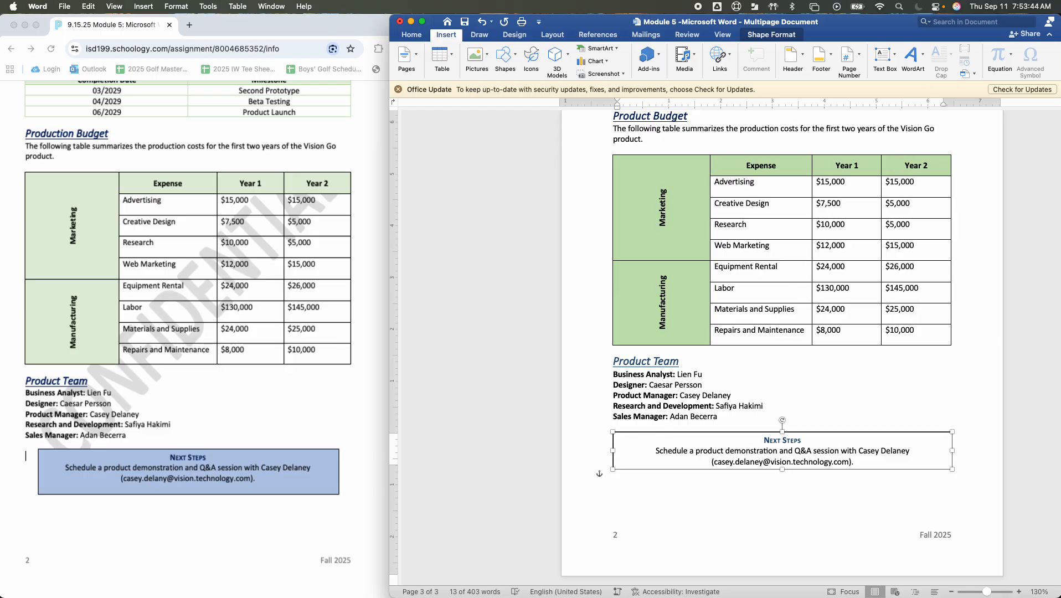
Narrow the text box from both sides to about 6 inches wide and add a blank line after its sentence
left_click_drag(612, 451, 629, 450)
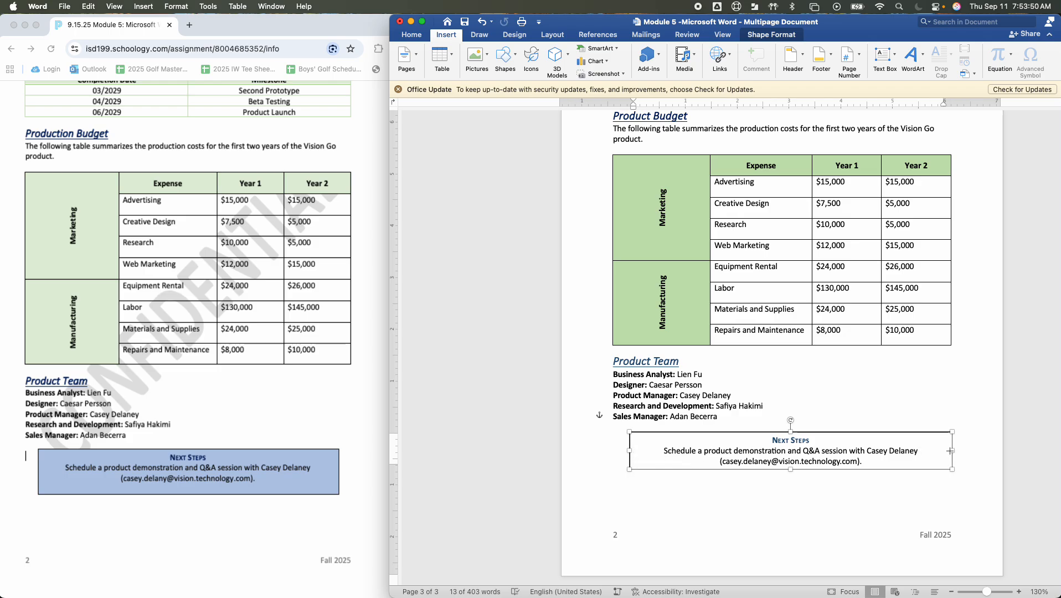
left_click_drag(951, 451, 944, 451)
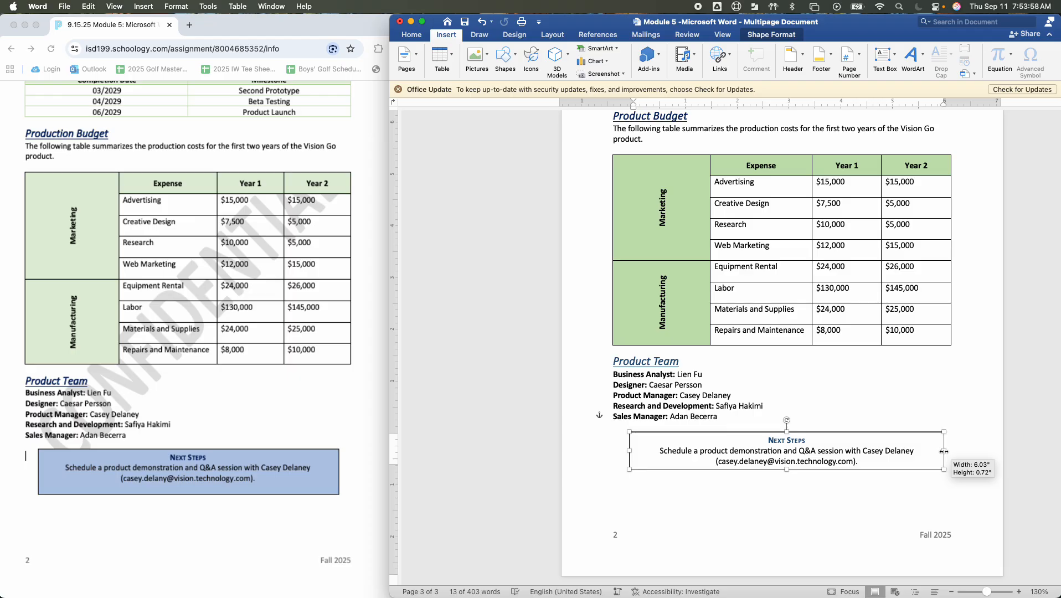
left_click_drag(944, 451, 942, 452)
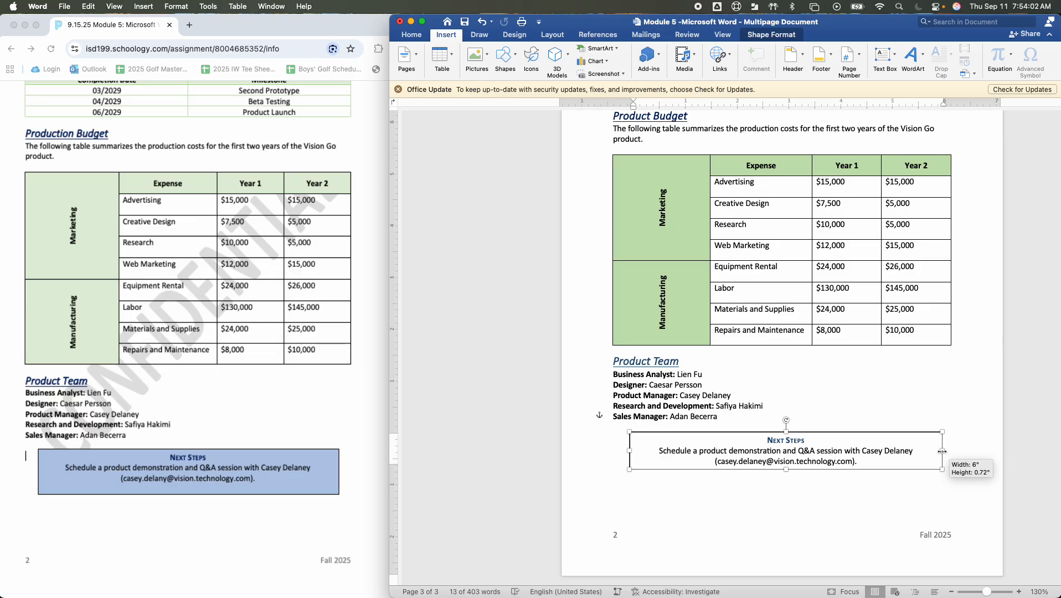
left_click(876, 462)
key("Return")
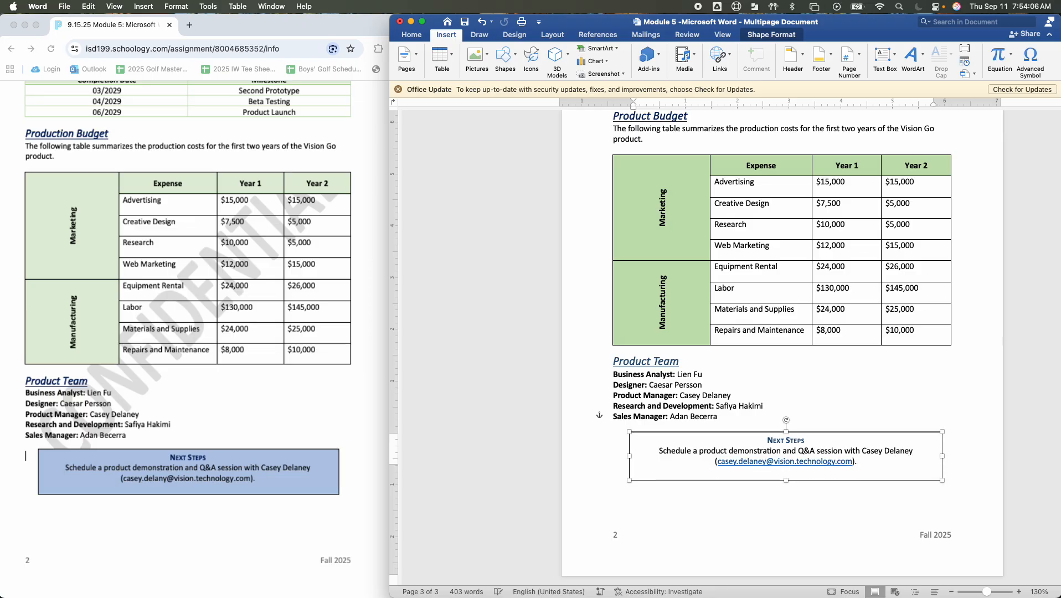
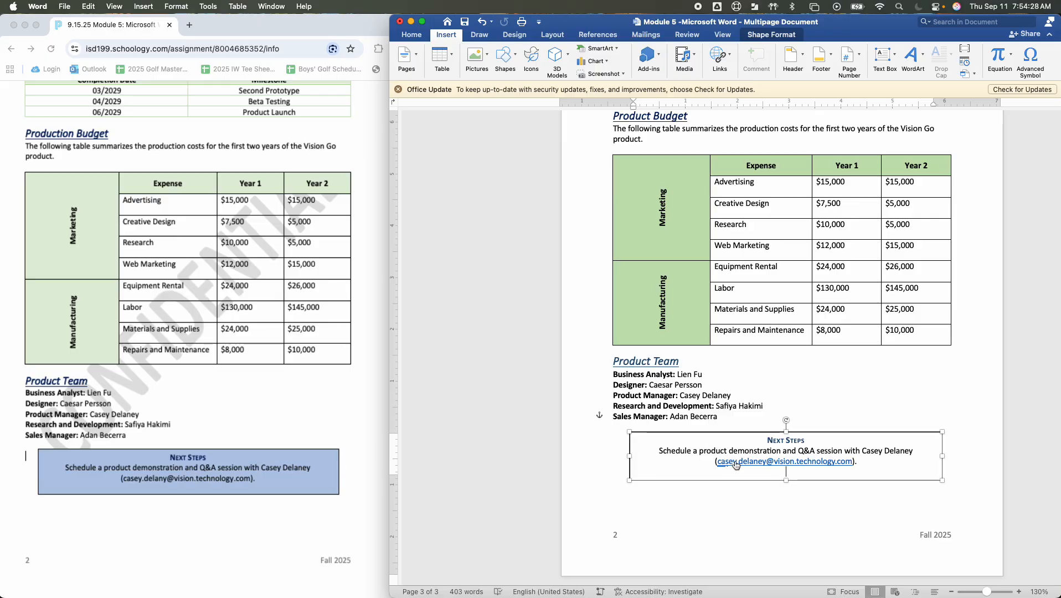
Remove the hyperlink from the e-mail address in the Next Steps text box
left_click_drag(716, 462, 853, 461)
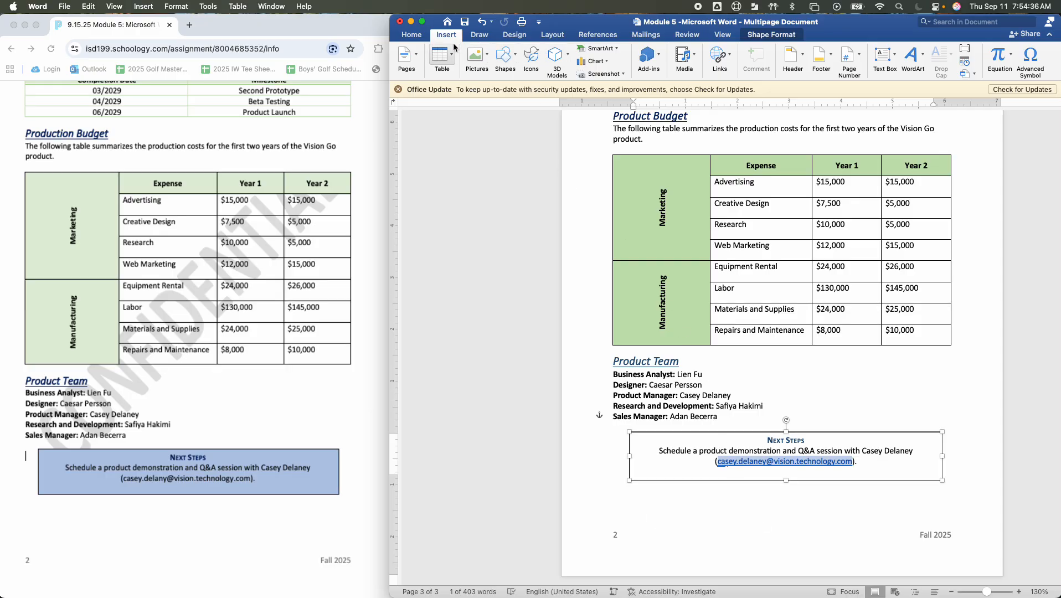
left_click(415, 36)
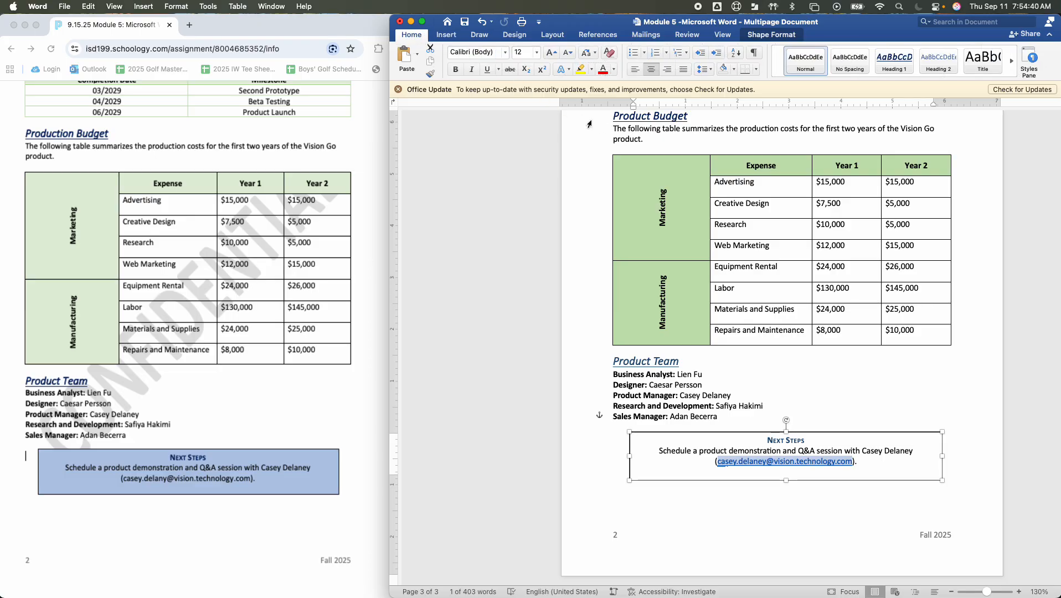
right_click(779, 462)
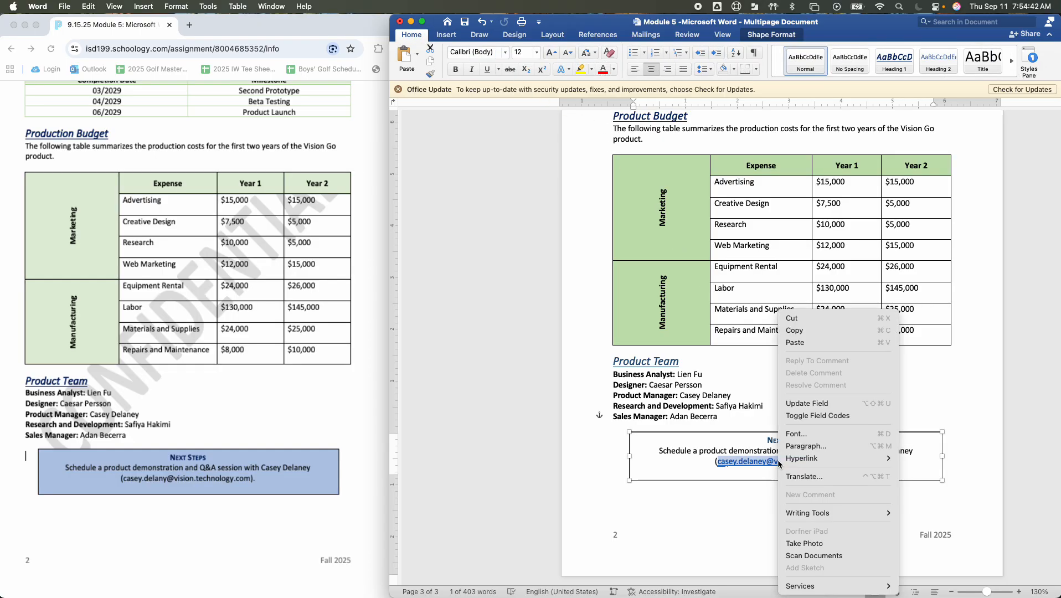
mouse_move(801, 464)
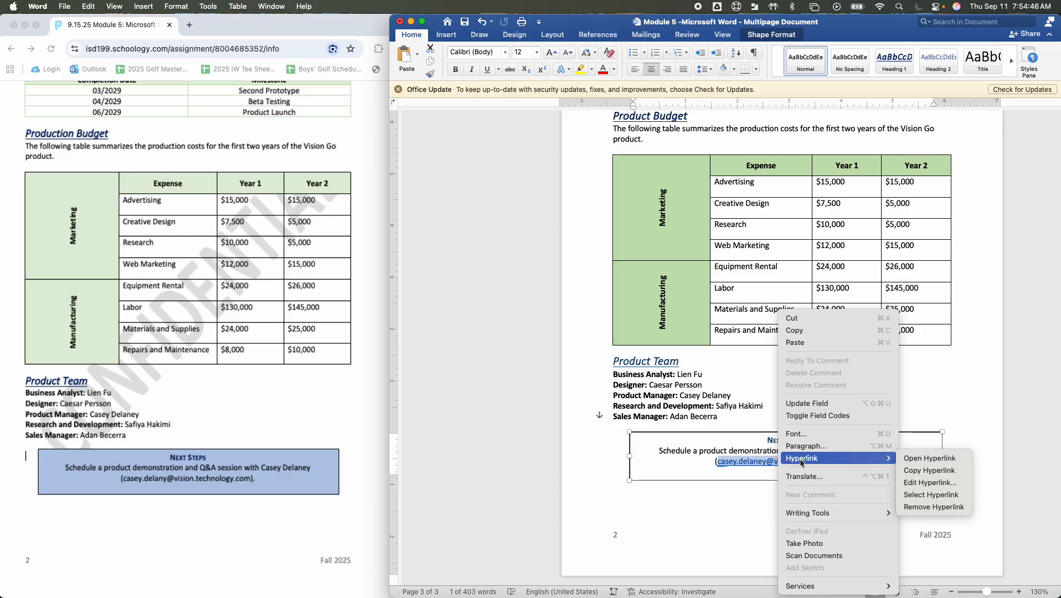
left_click(936, 506)
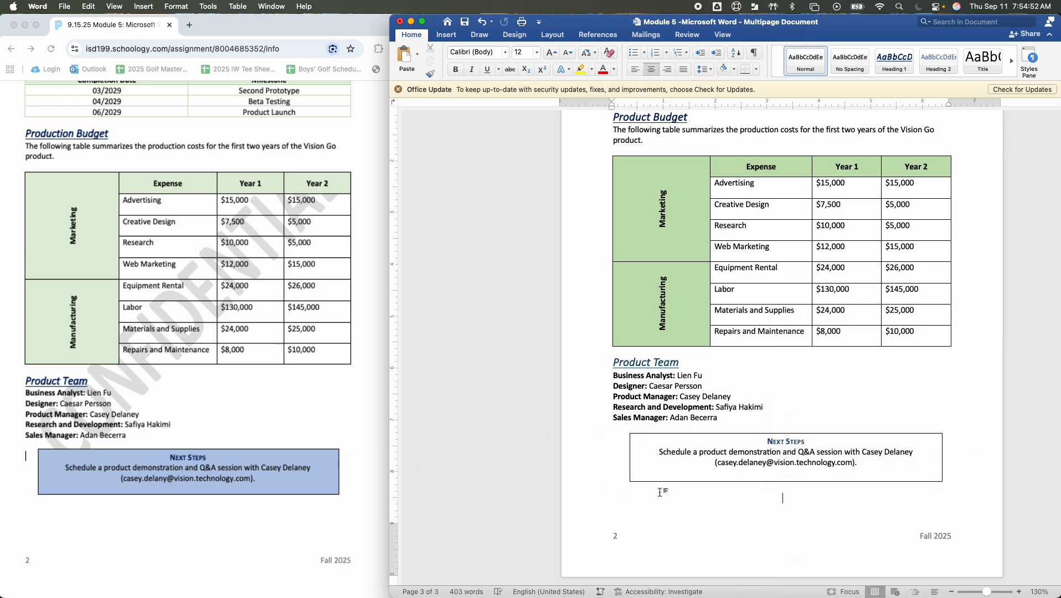
double_click(720, 464)
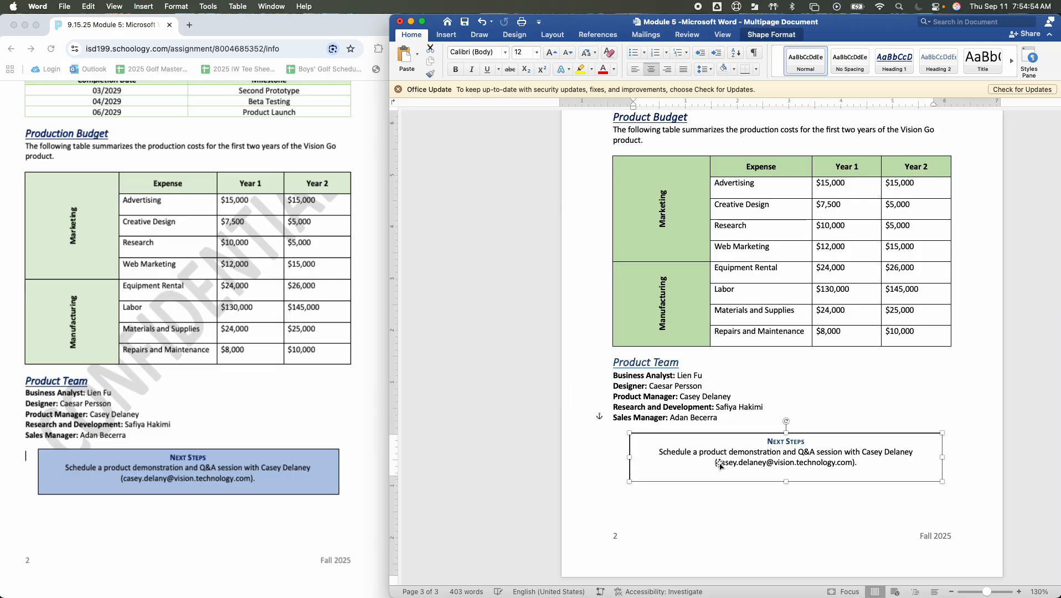
left_click_drag(634, 463, 768, 464)
right_click(768, 463)
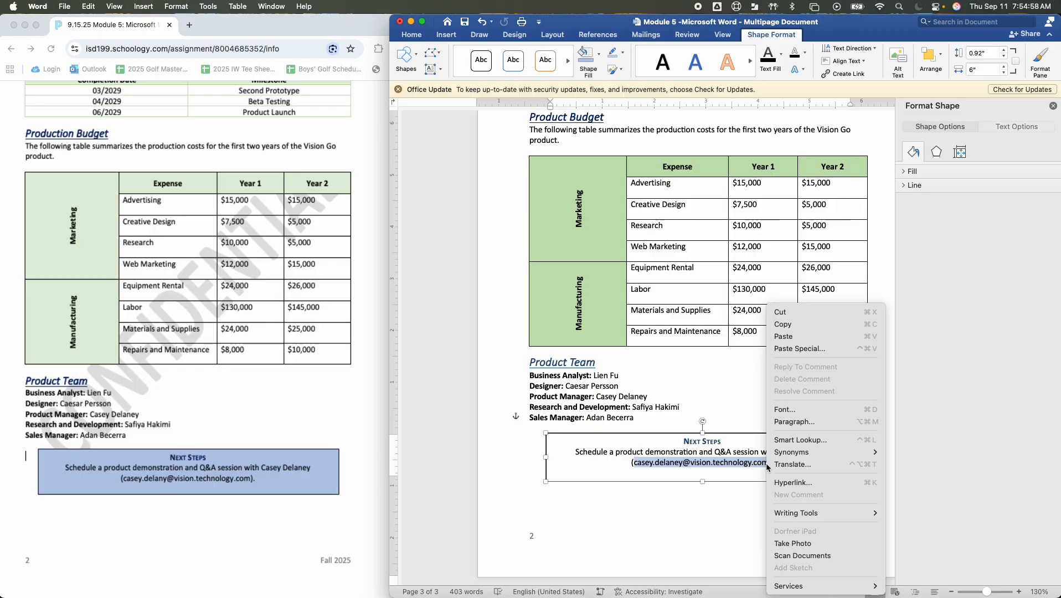
mouse_move(810, 514)
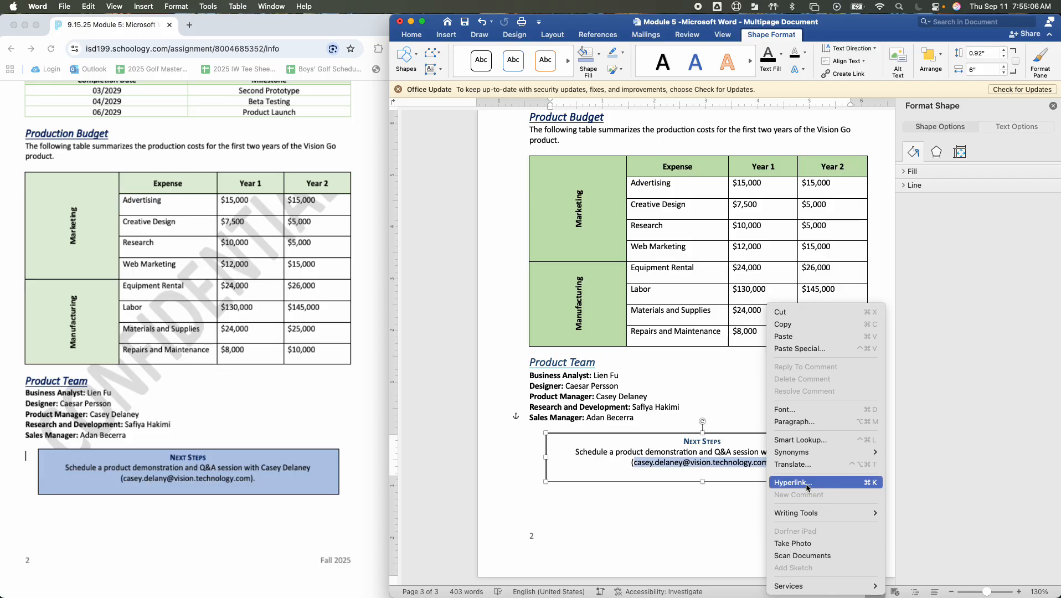
left_click(808, 483)
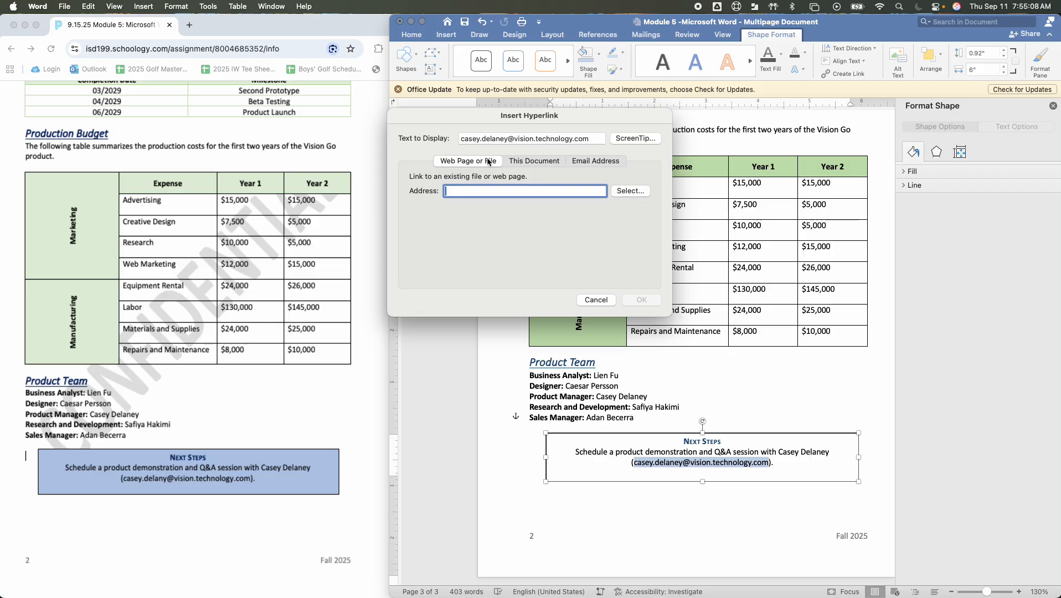
left_click(525, 161)
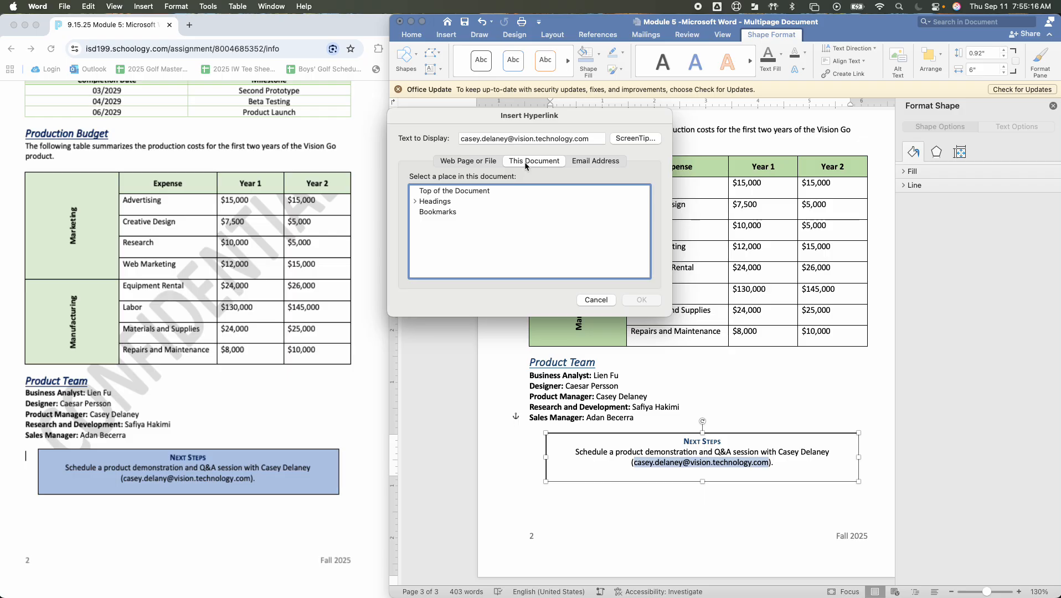
left_click(598, 161)
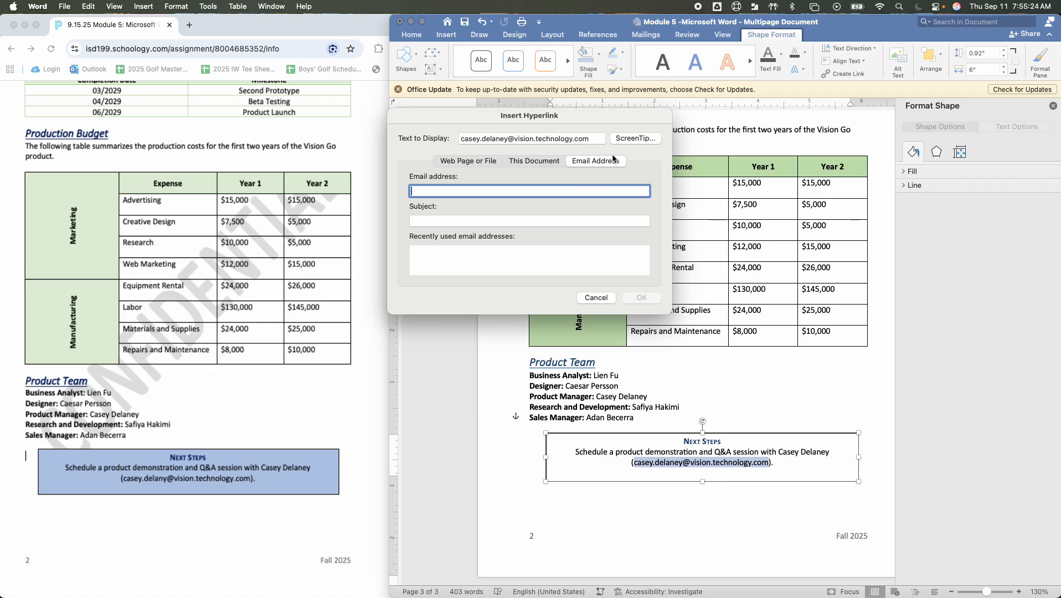
left_click(596, 298)
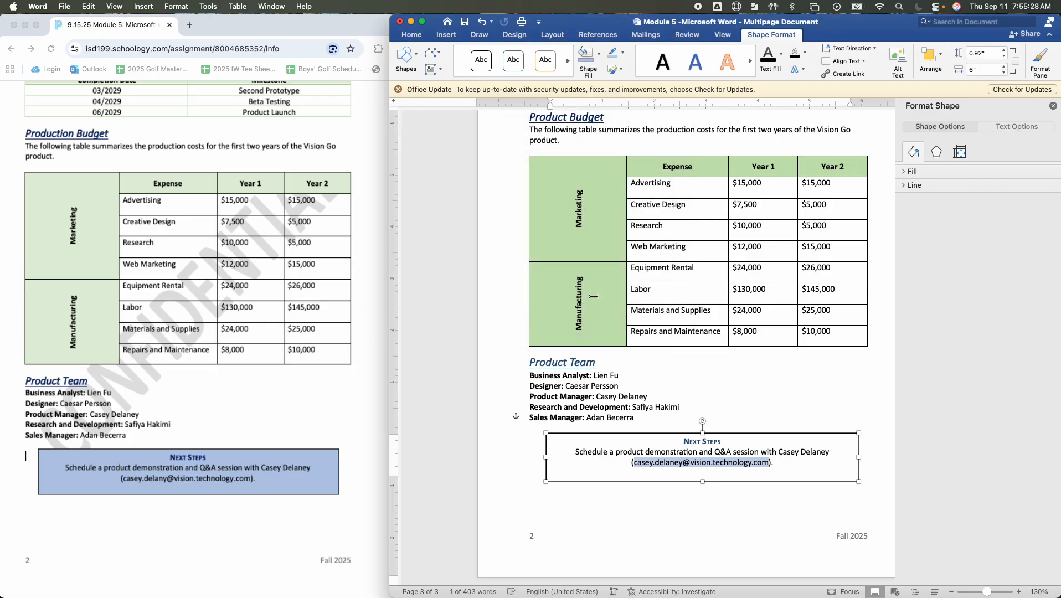
left_click(744, 365)
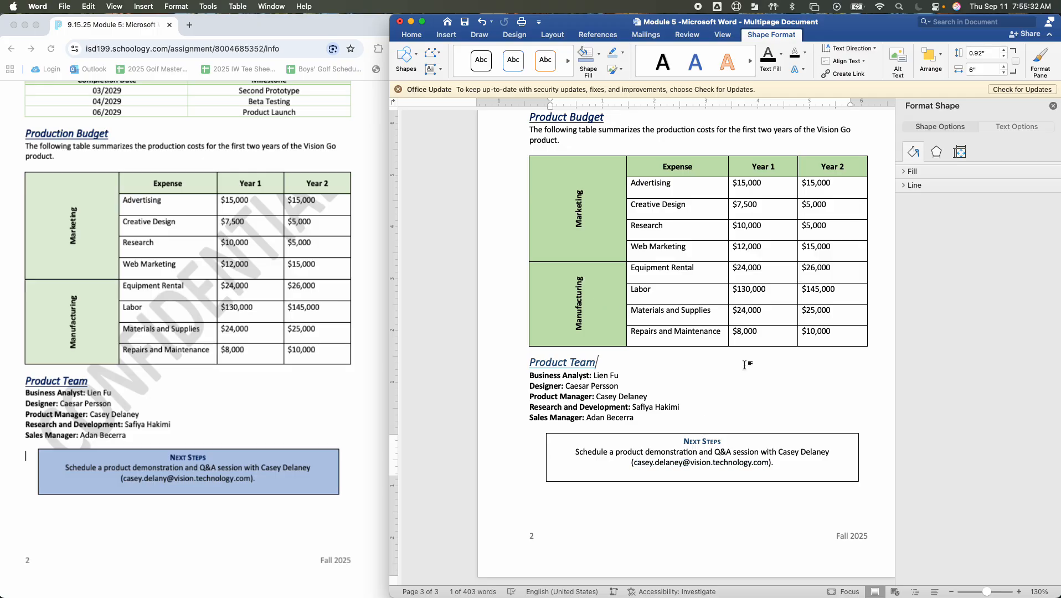
left_click(1053, 107)
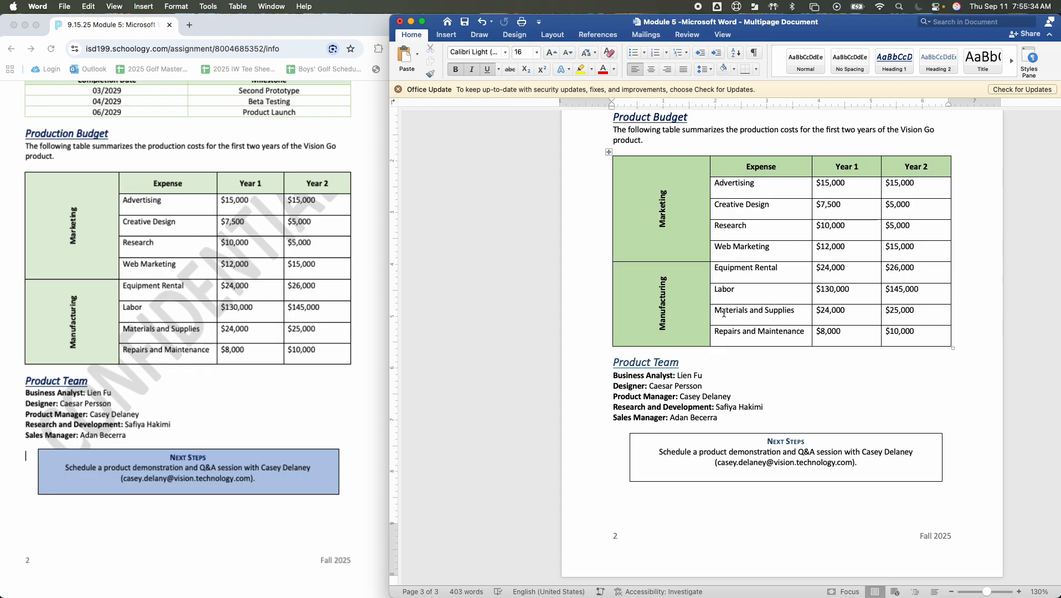
Fill the Next Steps text box with the light blue theme color that matches the sample
left_click(649, 481)
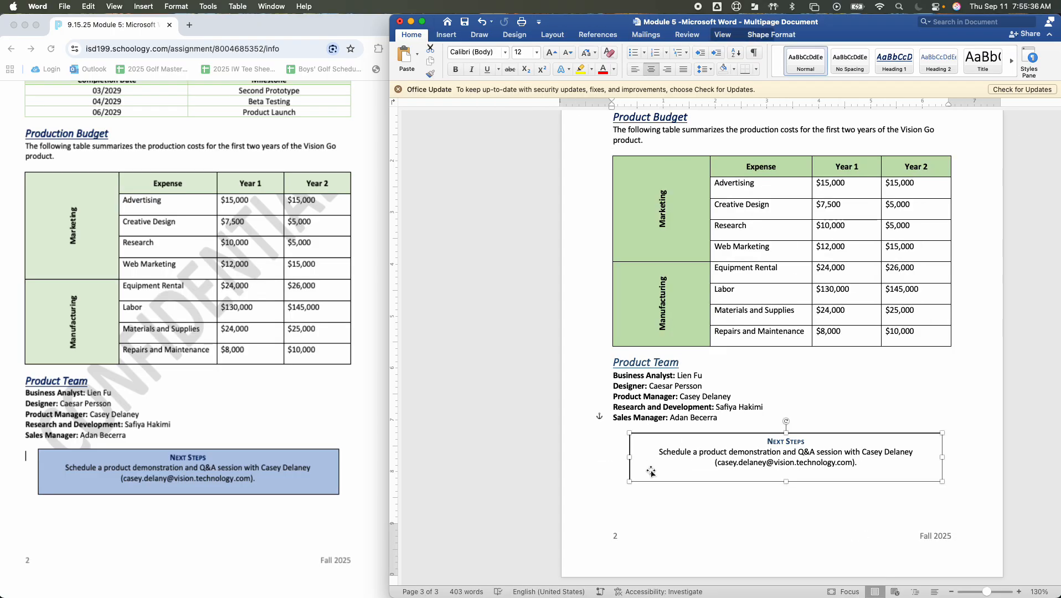
left_click(652, 471)
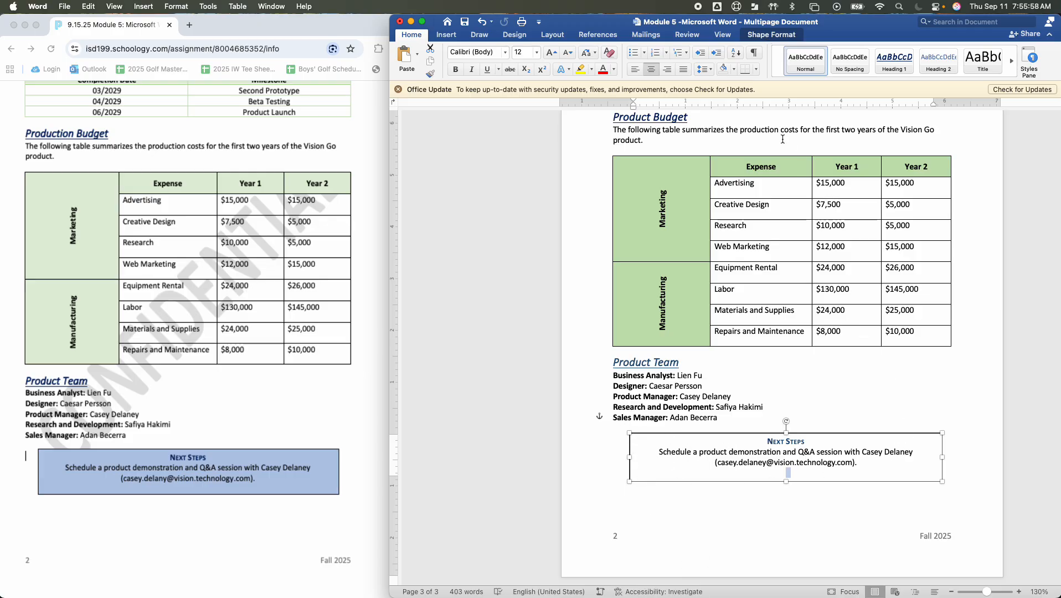
left_click(764, 35)
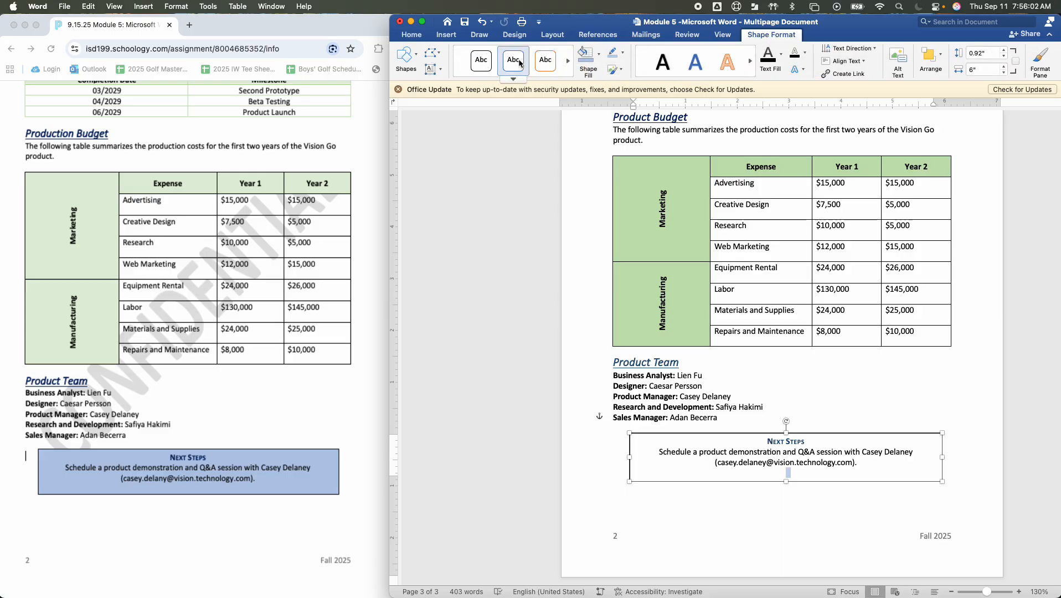
left_click(600, 57)
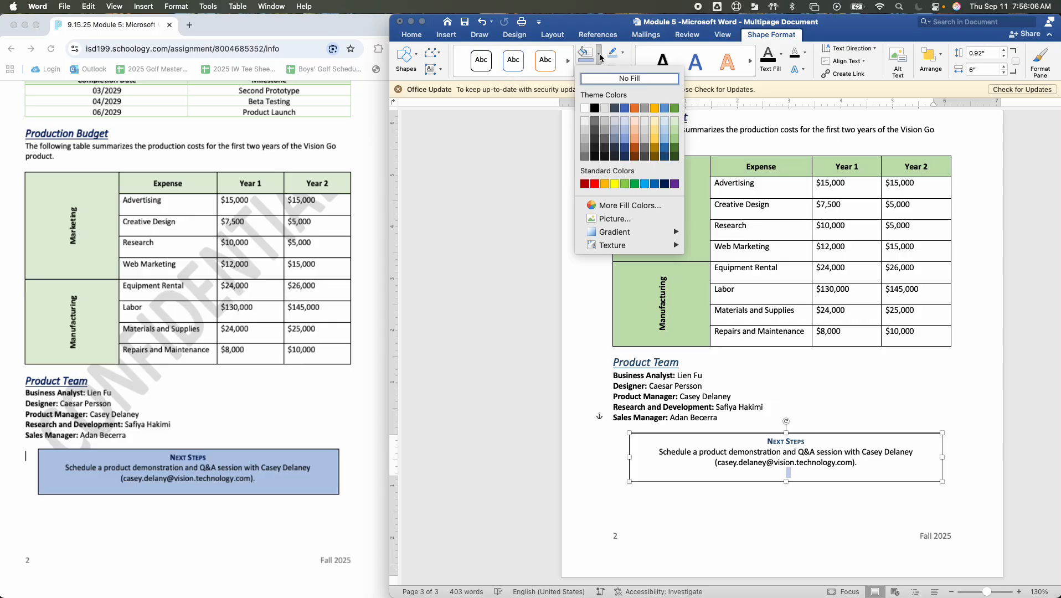
left_click(625, 131)
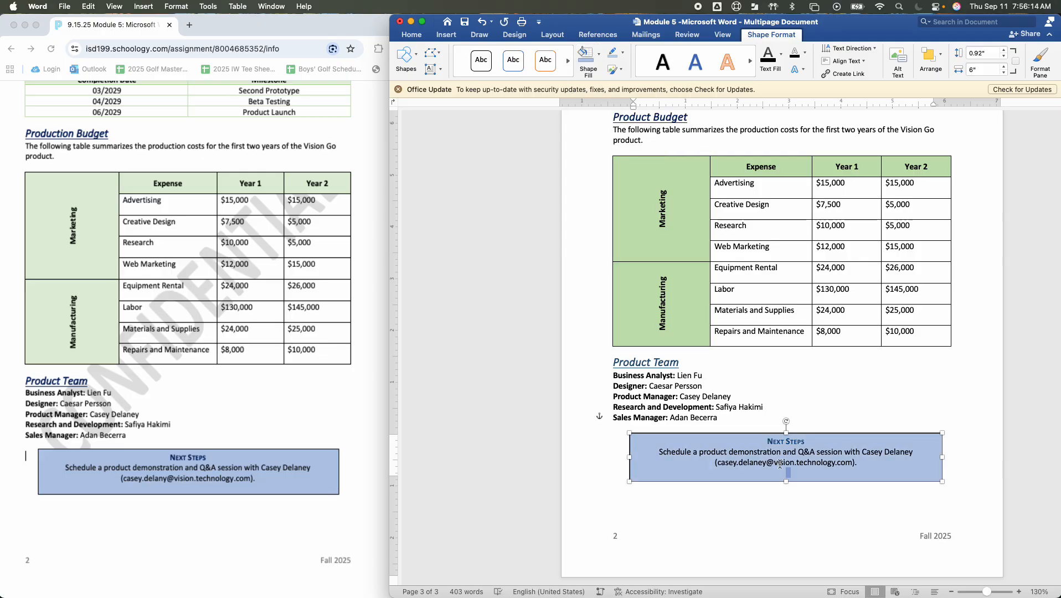
left_click(798, 495)
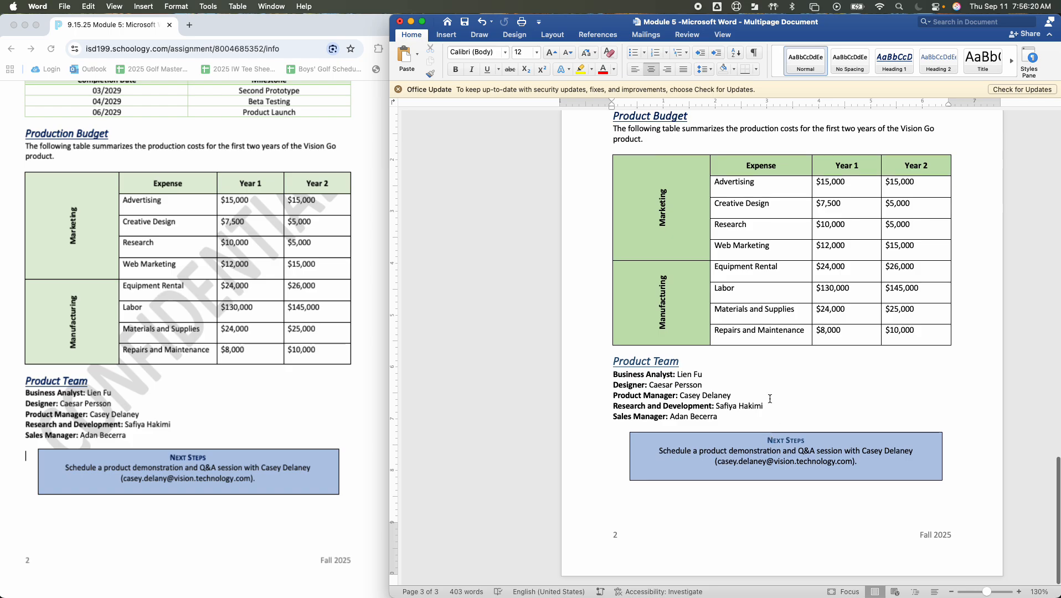
scroll(770, 399, "up", 10)
scroll(770, 399, "up", 15)
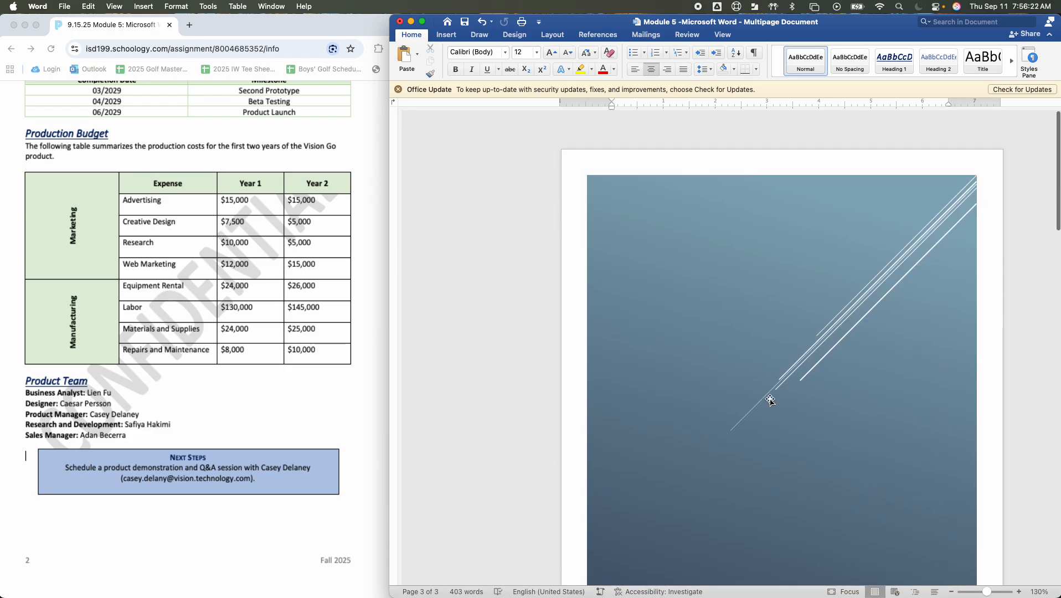
scroll(770, 399, "down", 15)
scroll(770, 399, "down", 8)
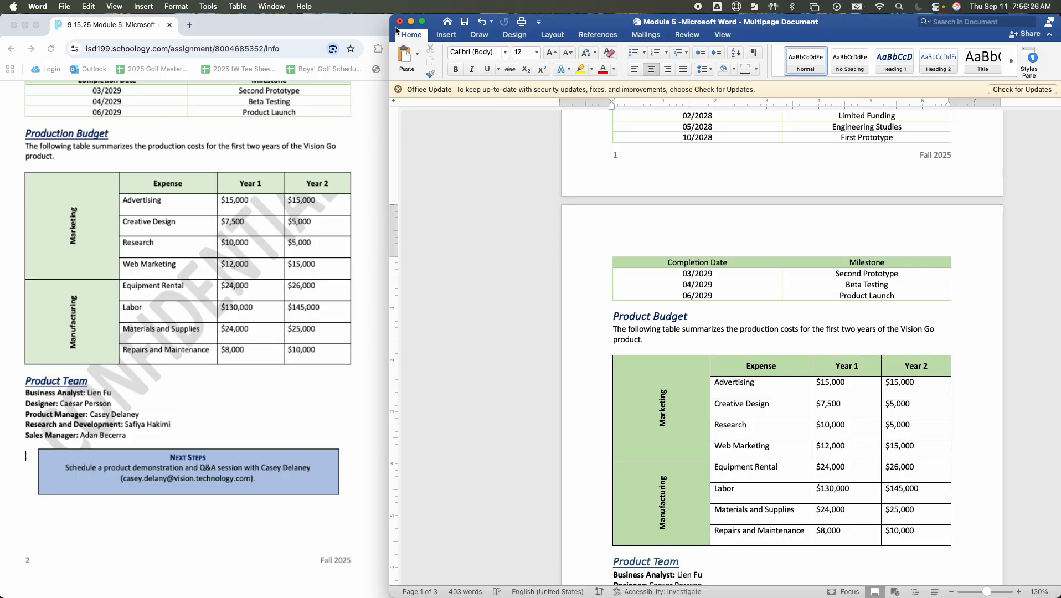
left_click_drag(392, 30, 286, 31)
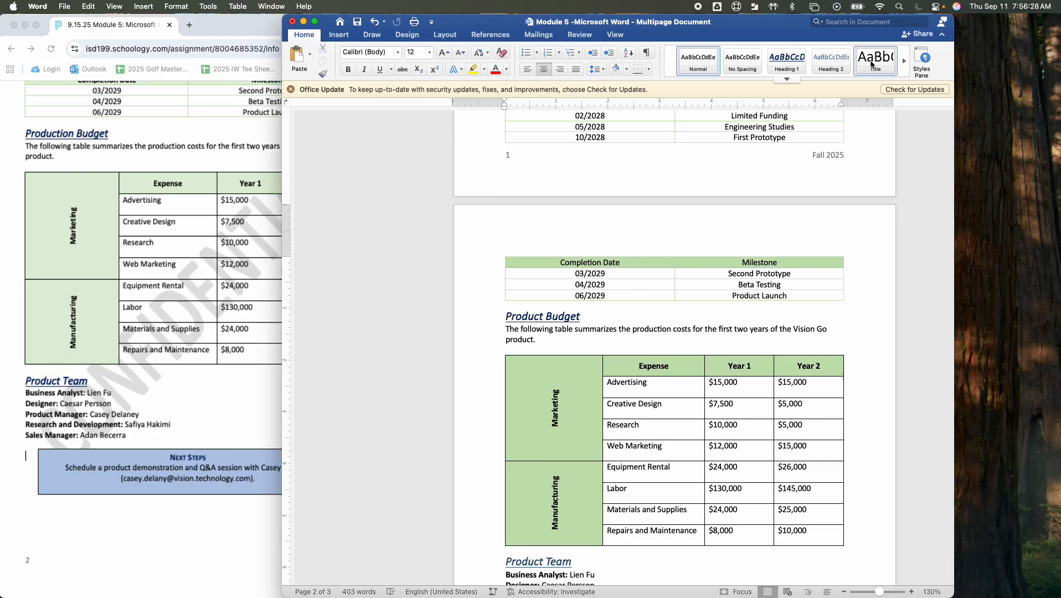
left_click_drag(759, 32, 862, 32)
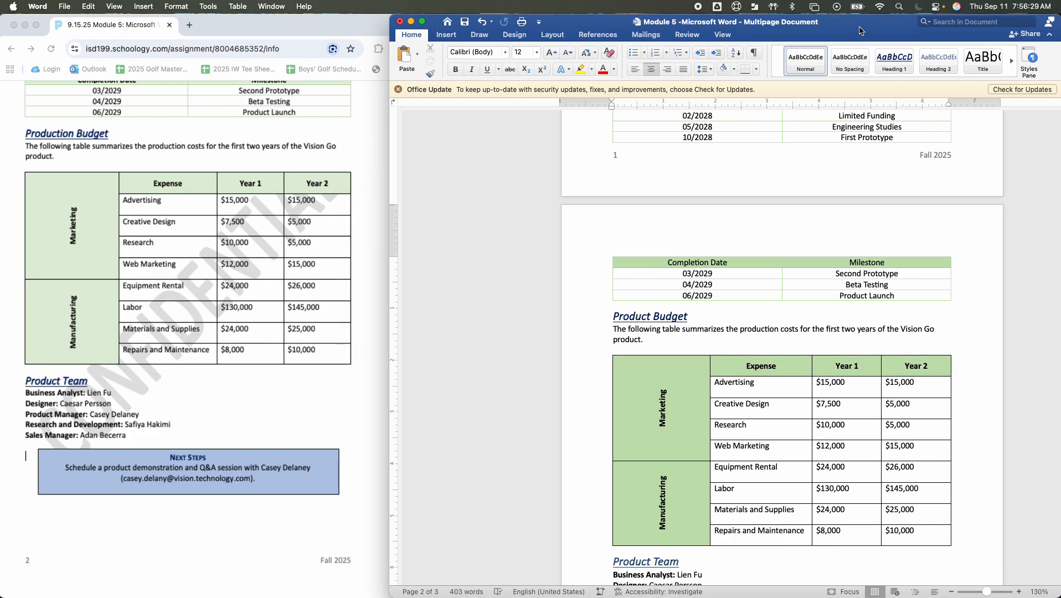
left_click(446, 35)
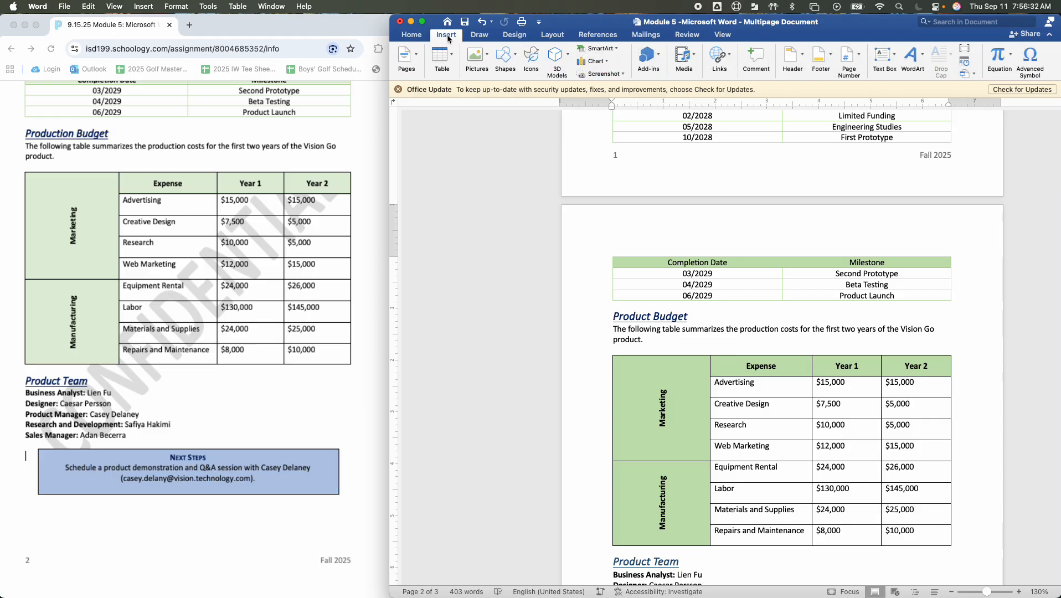
left_click(480, 35)
left_click(515, 35)
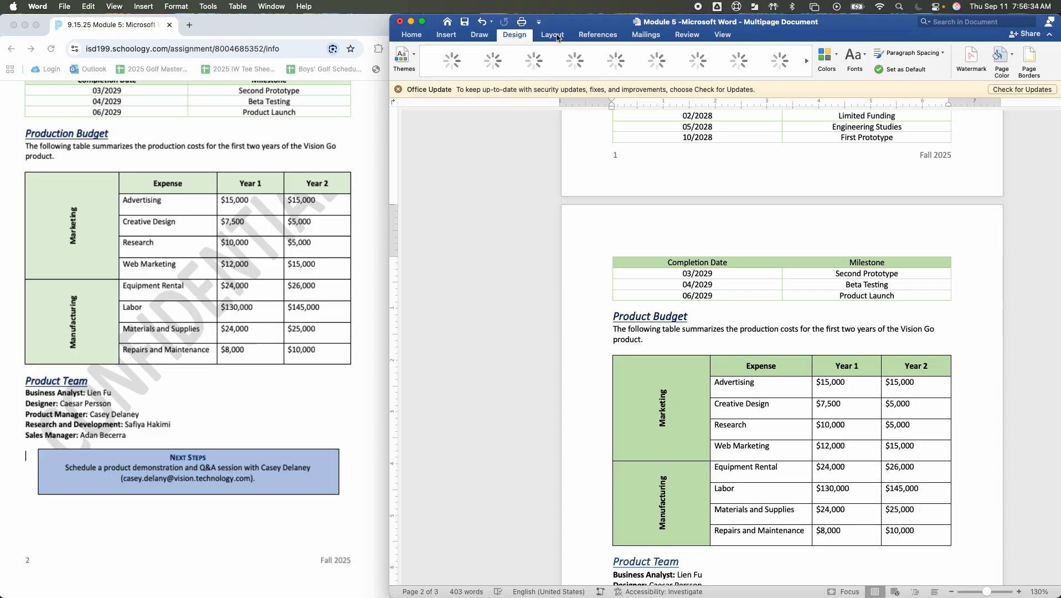
left_click(554, 35)
left_click(523, 37)
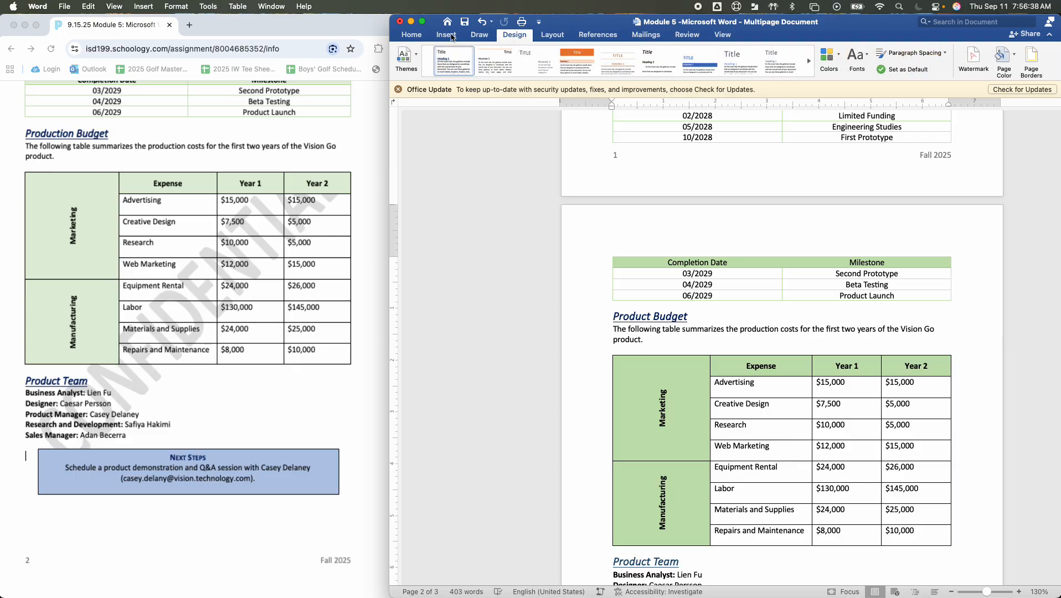
left_click(525, 37)
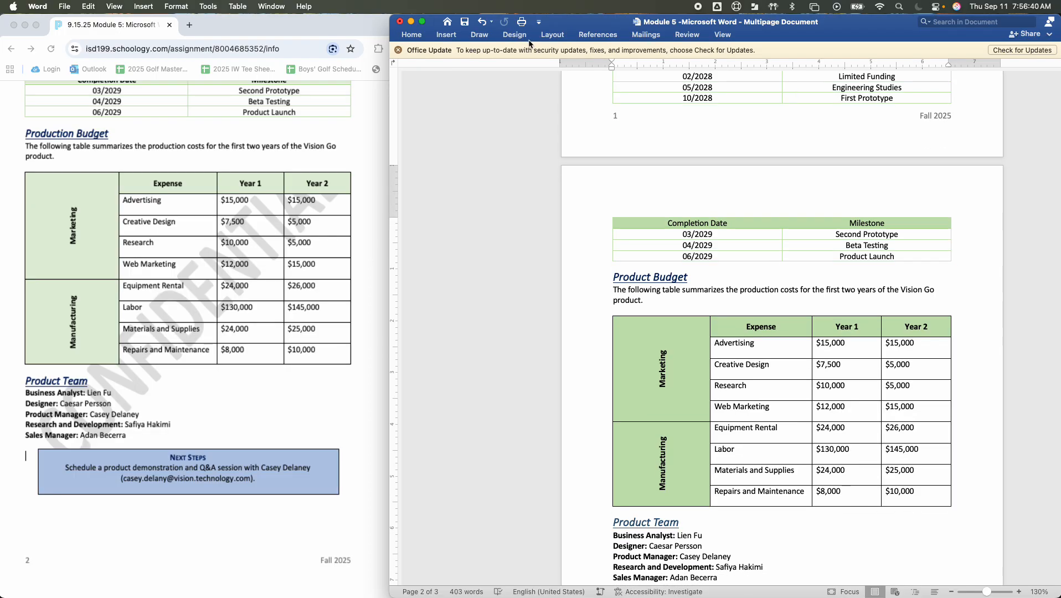
Start a text watermark for the document using the preset wording CONFIDENTIAL
left_click(526, 37)
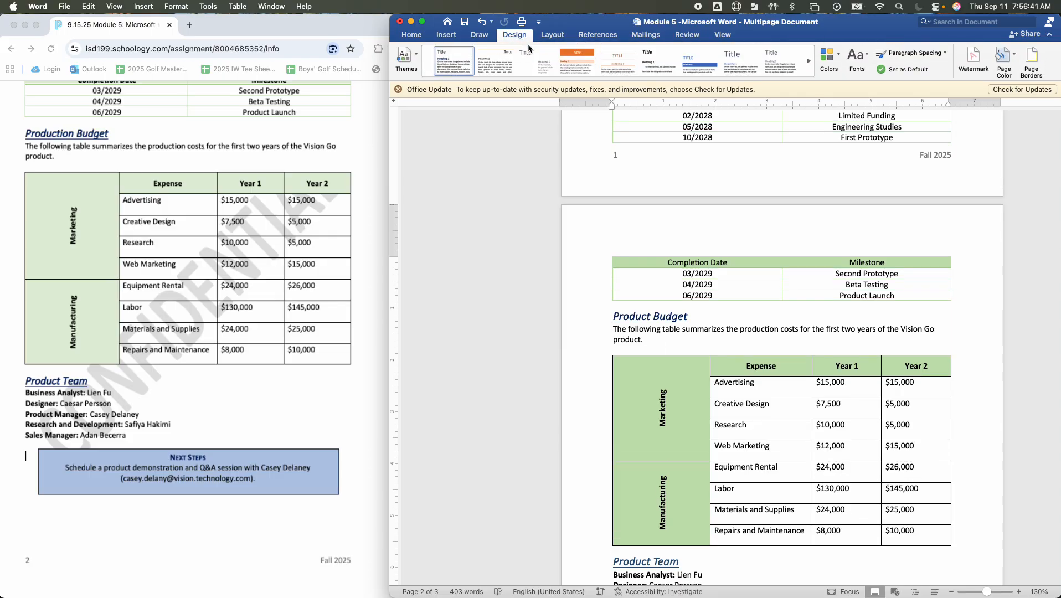
left_click(973, 60)
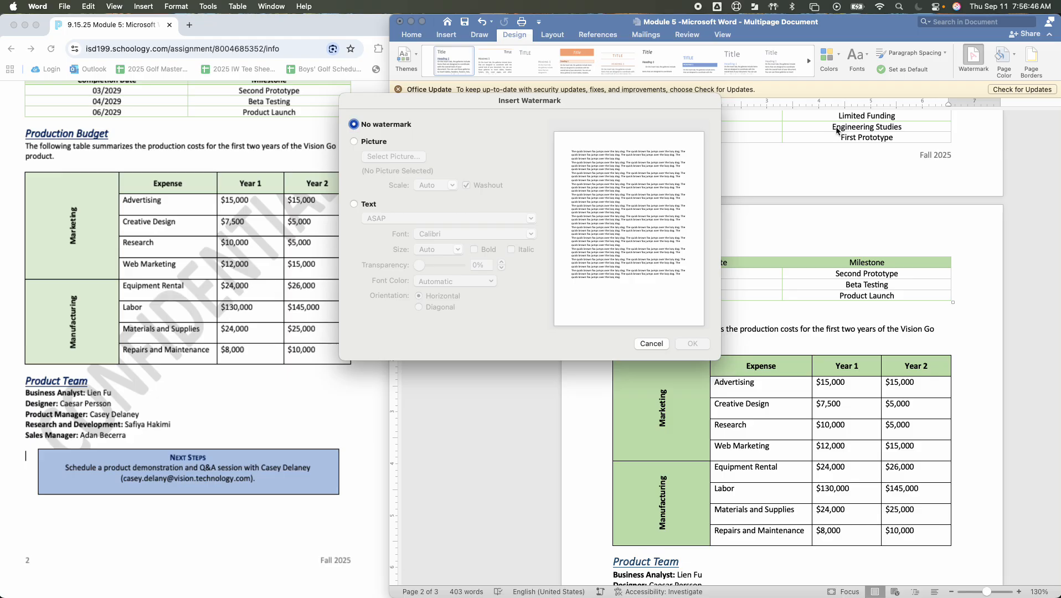
left_click(364, 142)
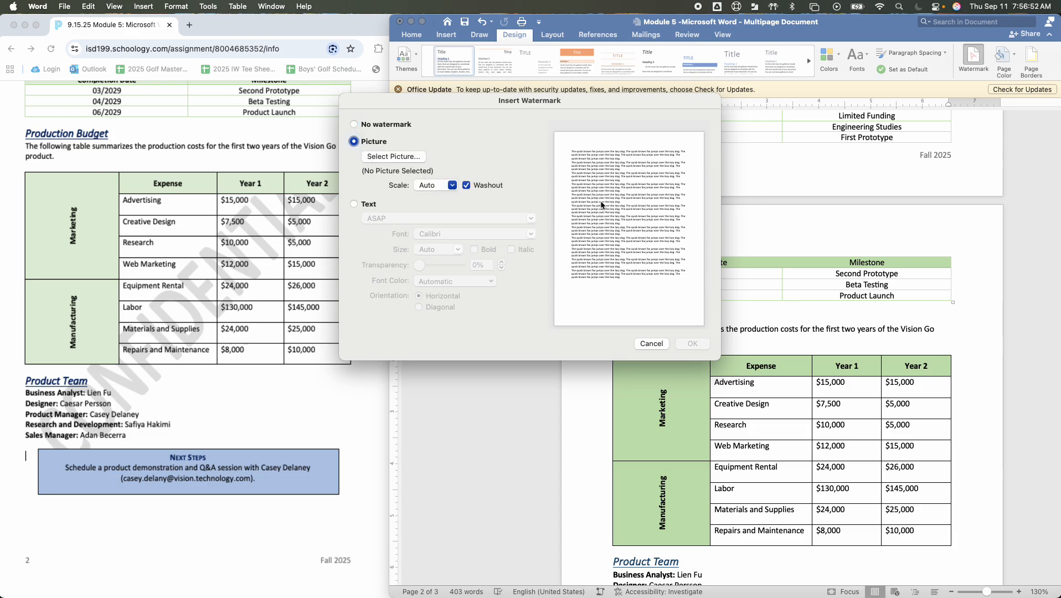
left_click(356, 204)
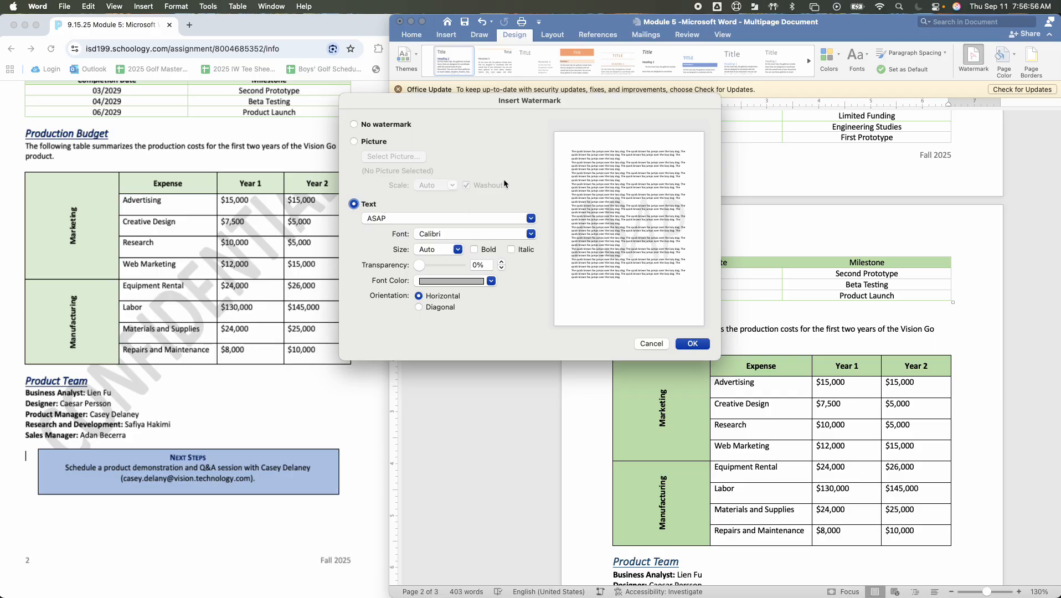
left_click(531, 219)
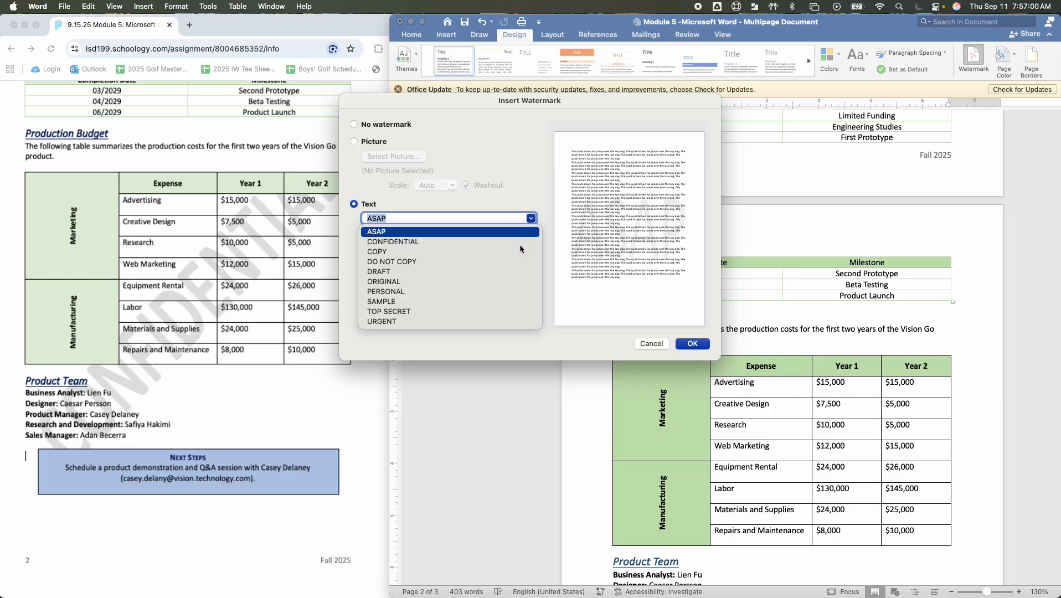
left_click(414, 244)
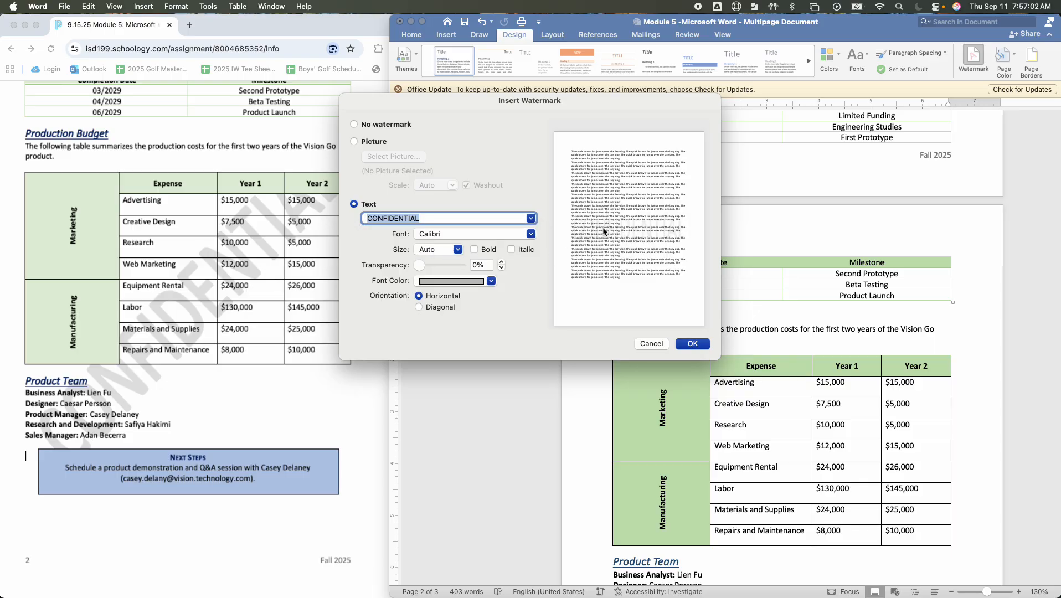
Give the CONFIDENTIAL watermark a diagonal orientation and a gray theme font color, and apply it to the document
left_click(419, 307)
left_click(491, 281)
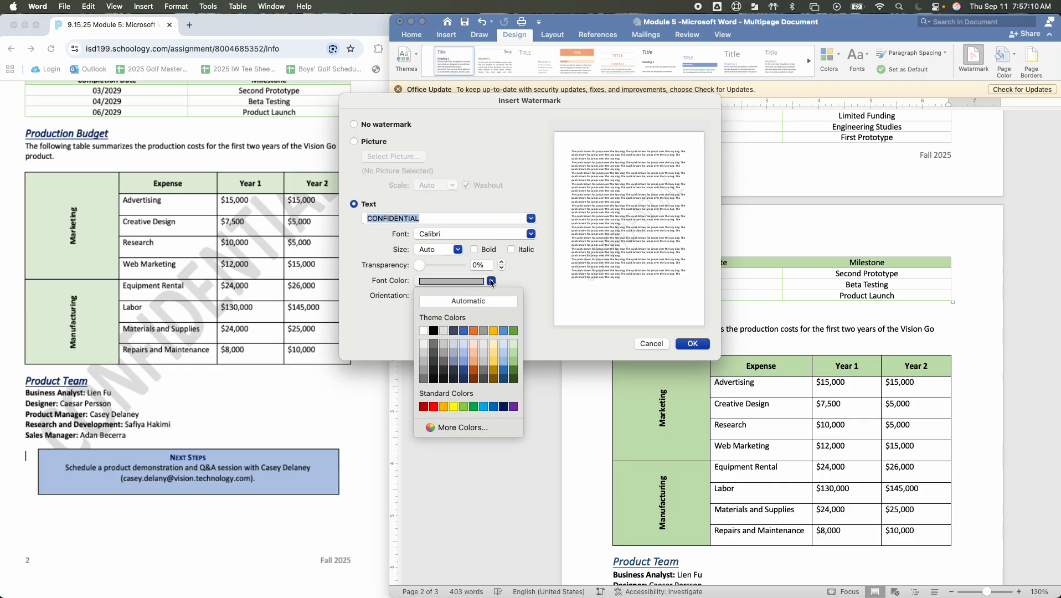
left_click(482, 327)
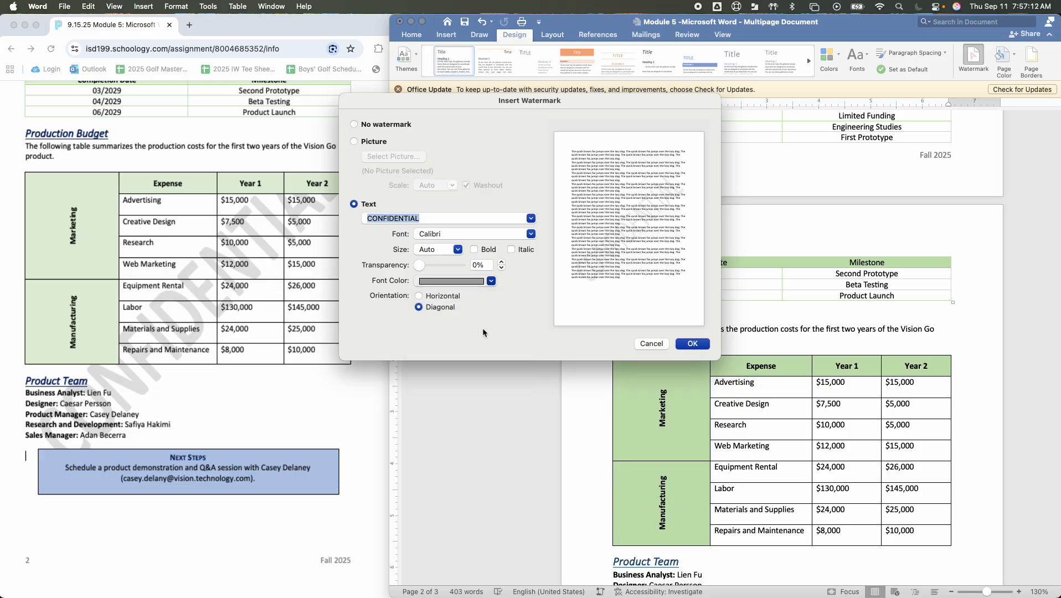
left_click(491, 281)
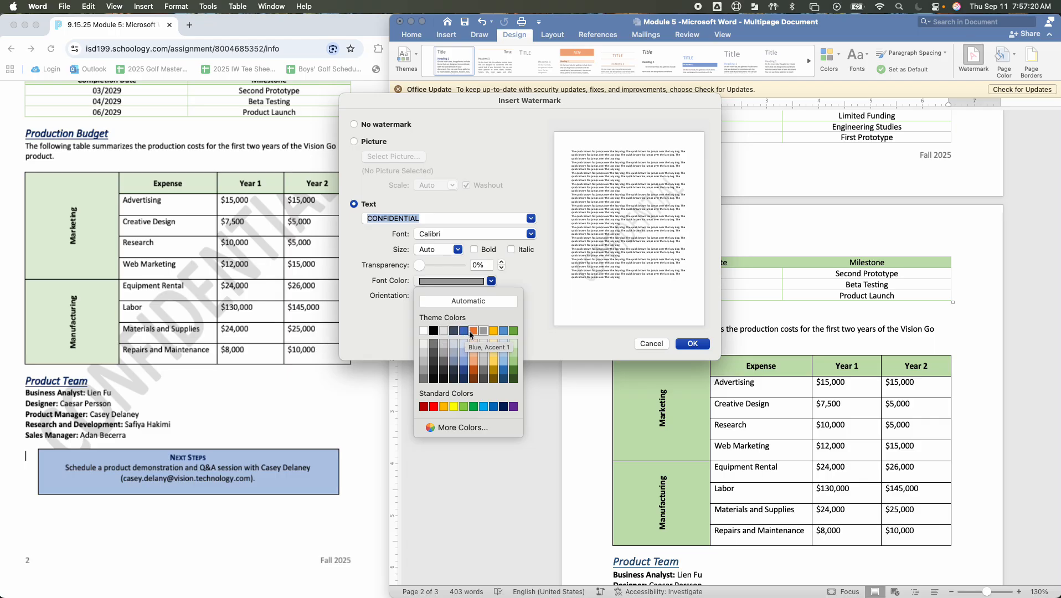
left_click(546, 277)
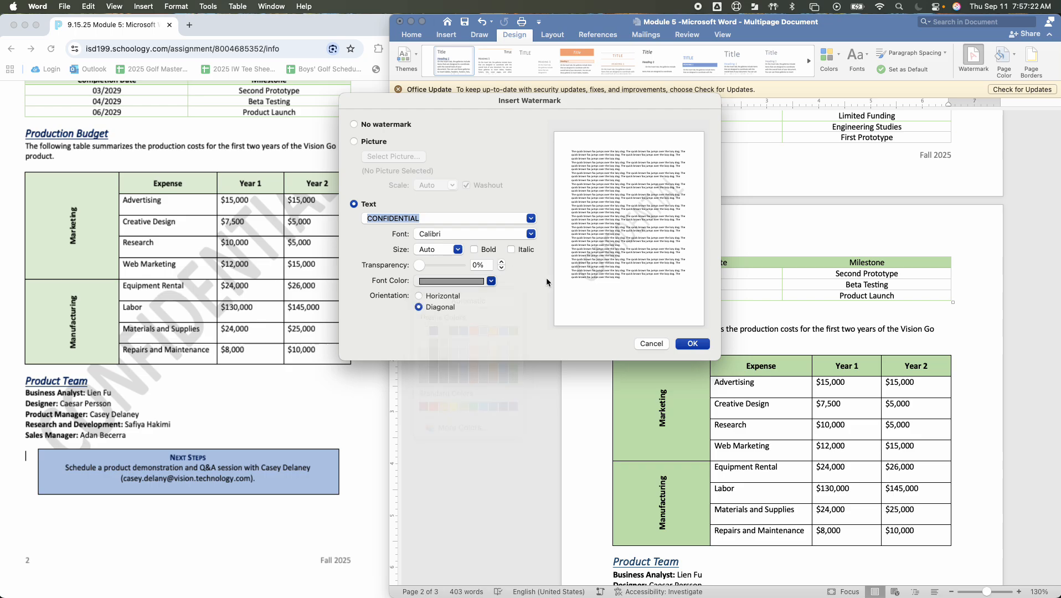
left_click(692, 343)
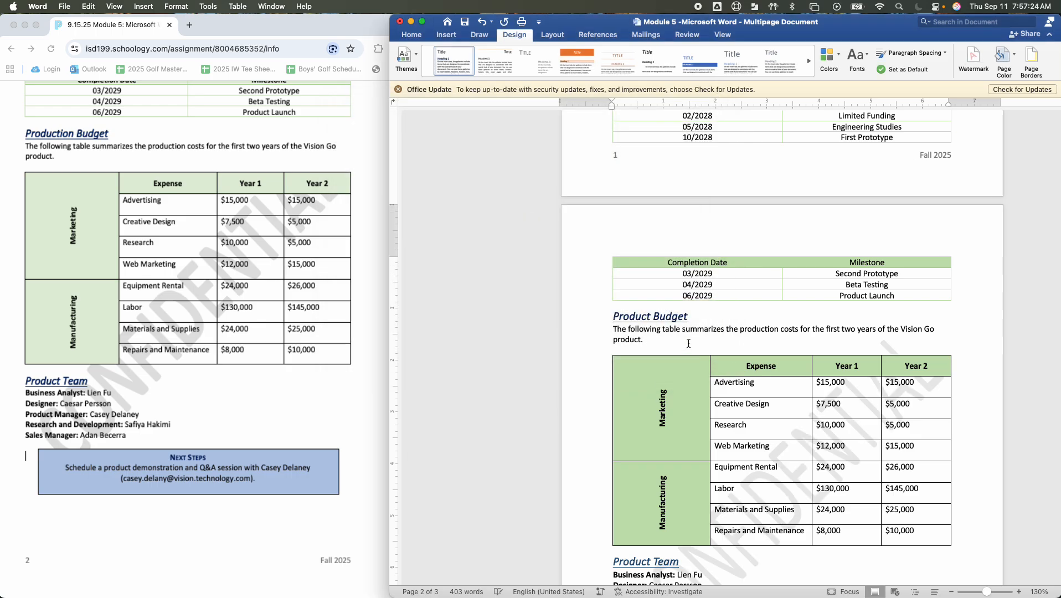
scroll(688, 343, "down", 5)
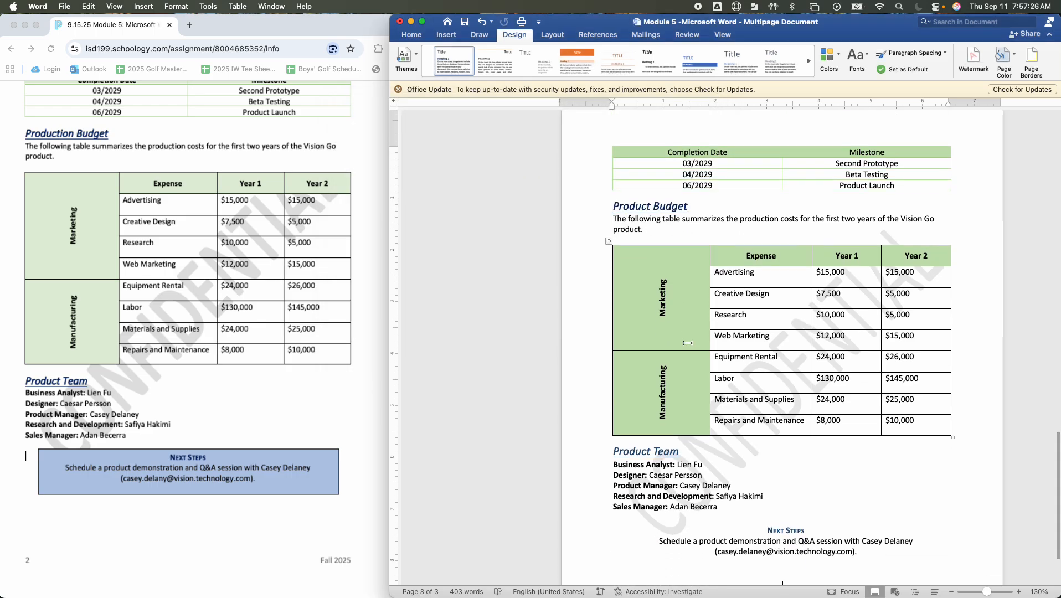
scroll(687, 343, "up", 8)
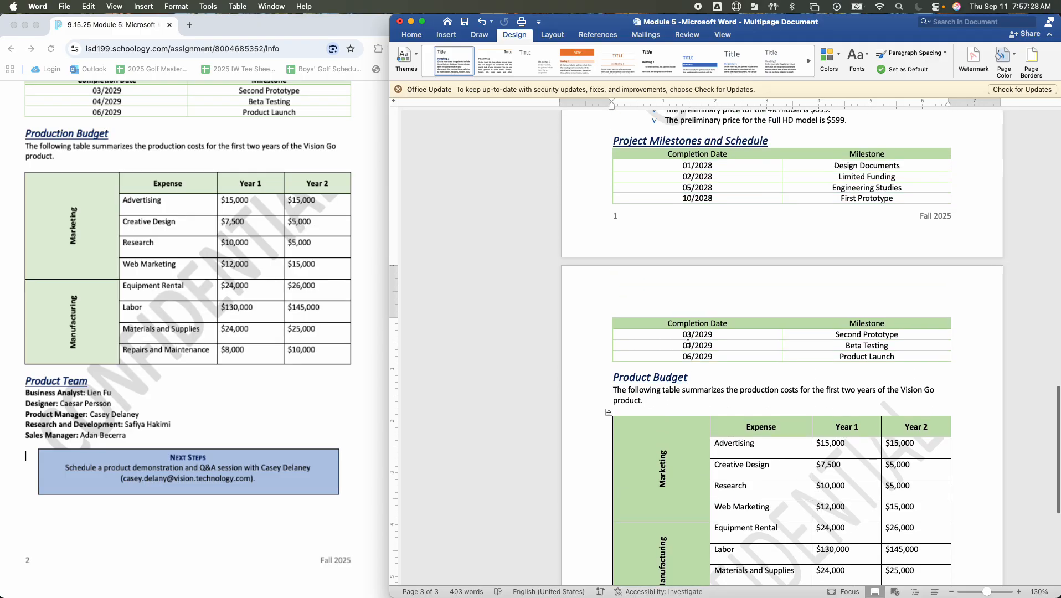
Try a darker gray theme font color on the CONFIDENTIAL watermark
left_click(973, 56)
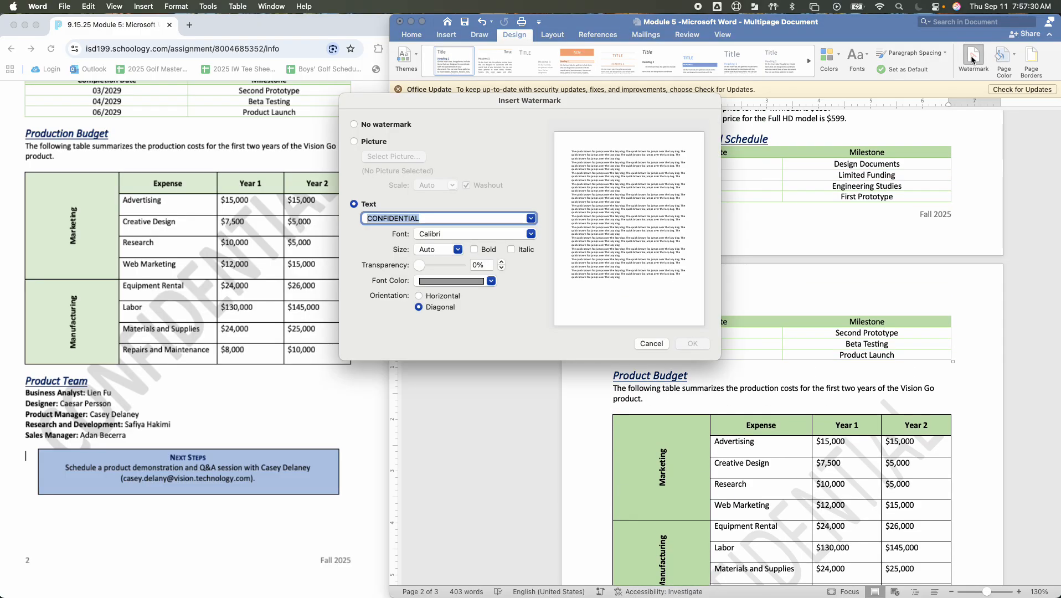
left_click(491, 281)
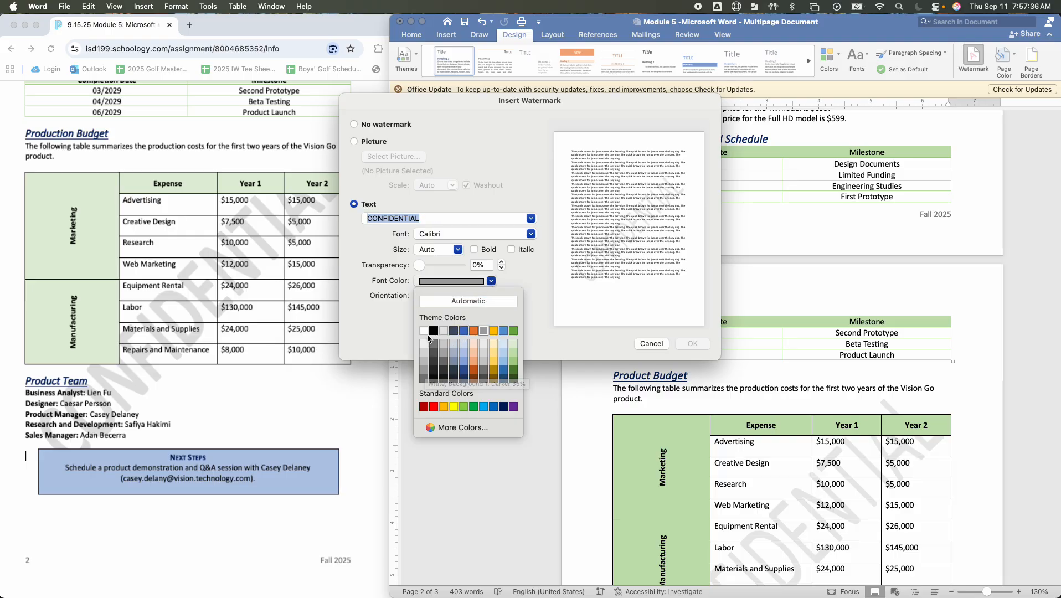
left_click(420, 375)
left_click(691, 344)
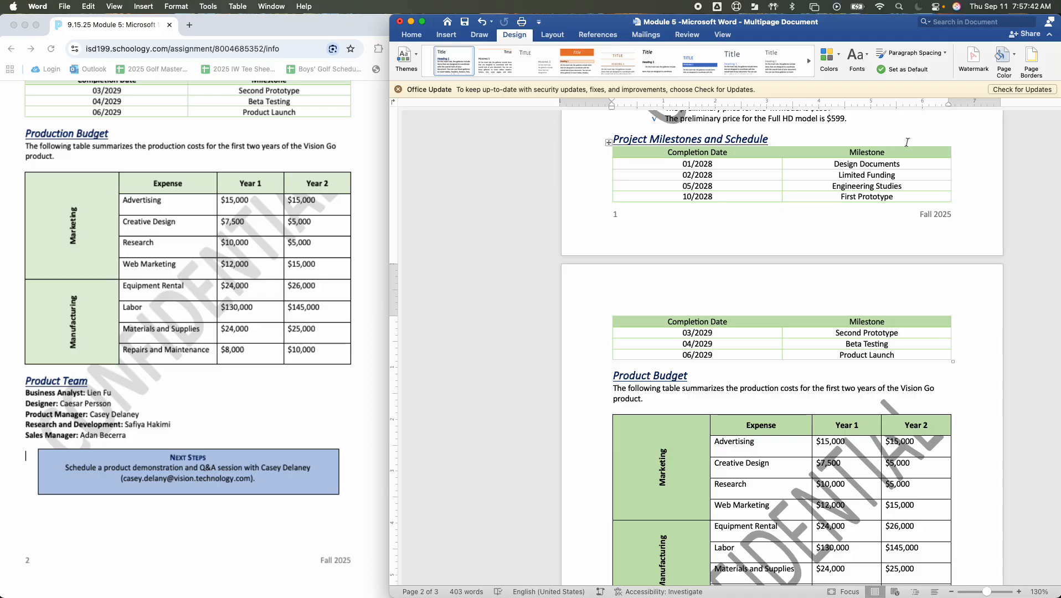
left_click(973, 58)
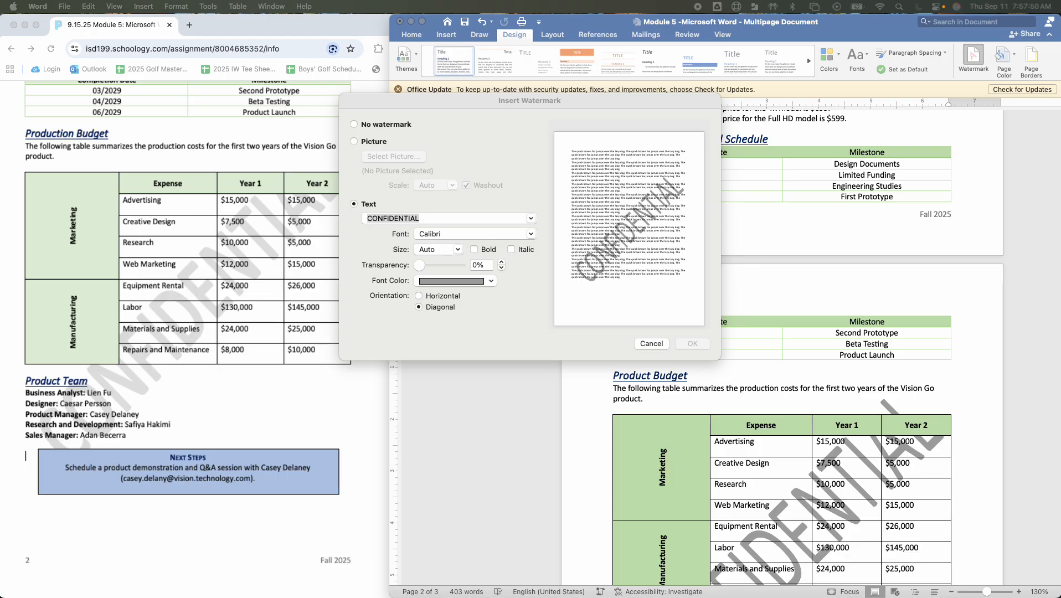
left_click(652, 344)
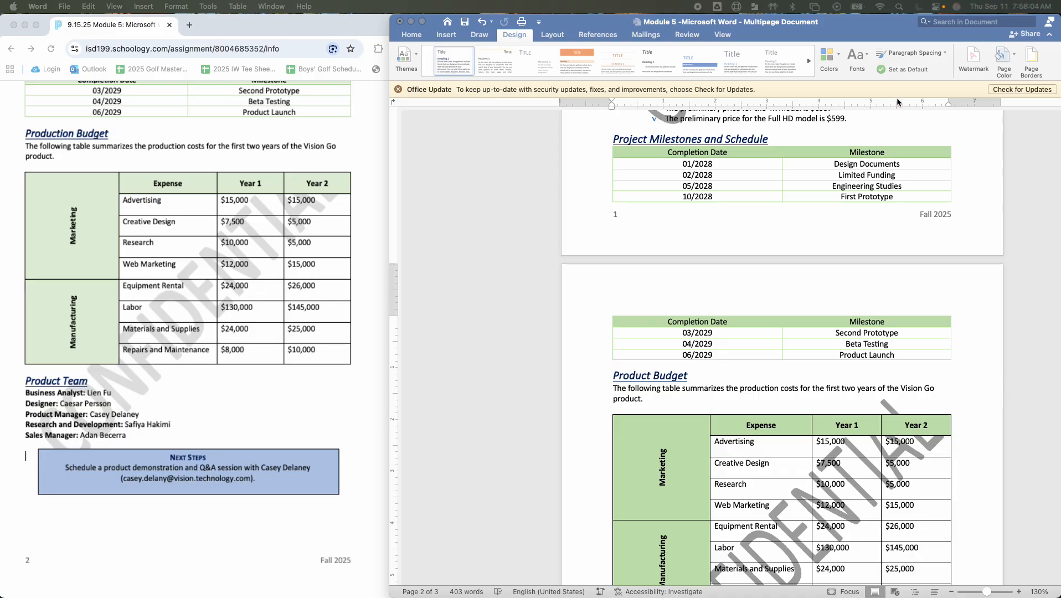
Set the watermark's font color to Light Gray, Background 2, Darker 25%, make it bold, and check it across the pages
left_click(974, 55)
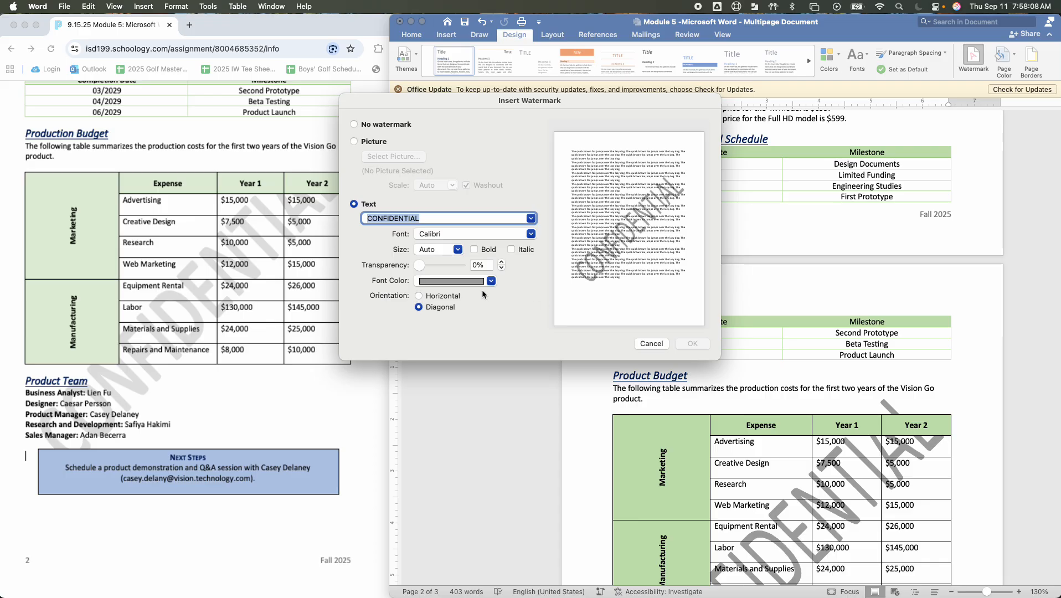
left_click(478, 281)
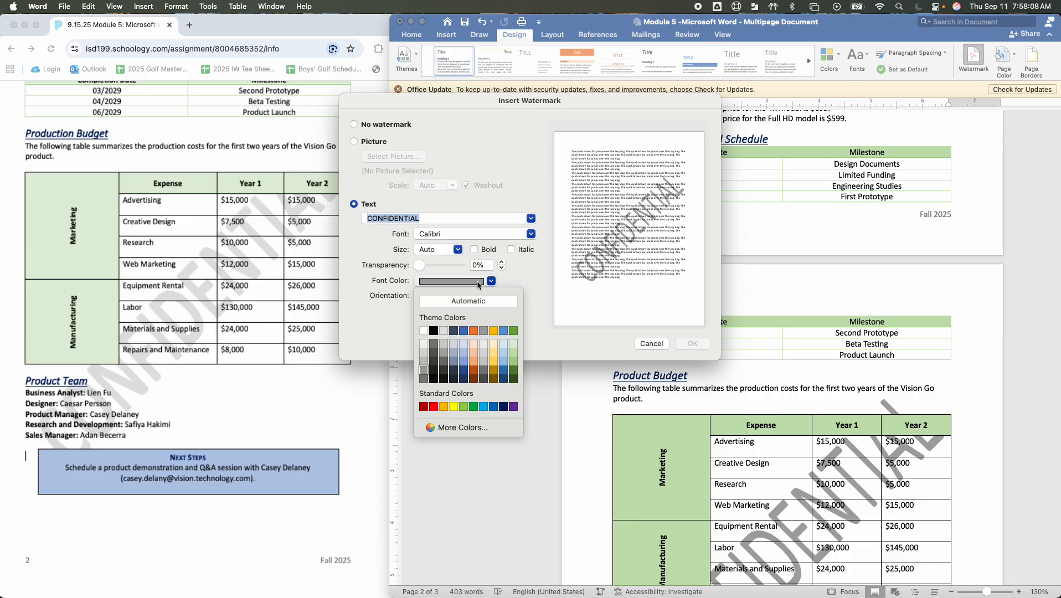
left_click(444, 354)
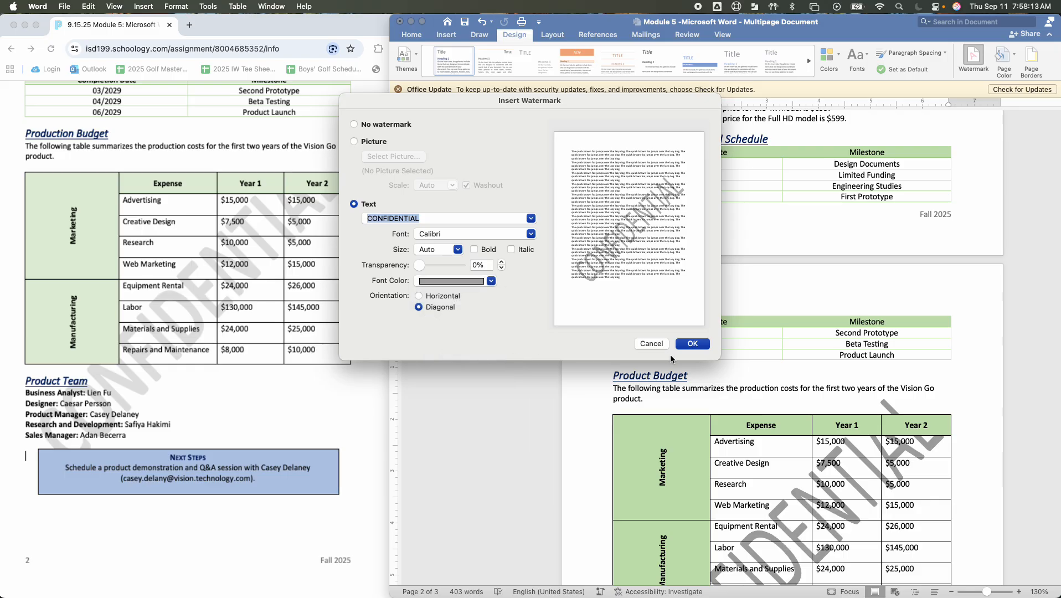
left_click(474, 250)
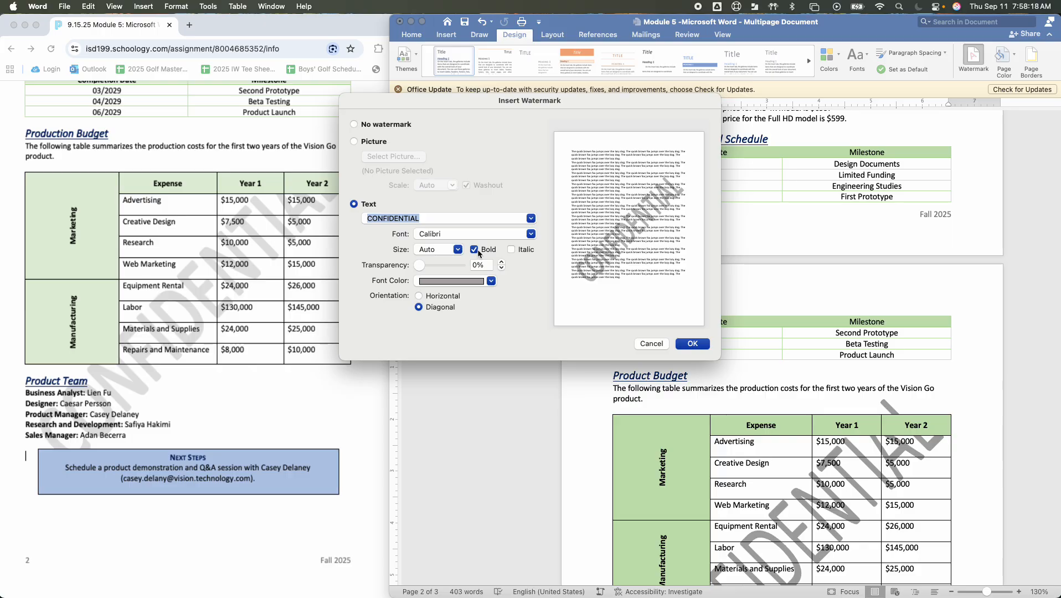
left_click(698, 344)
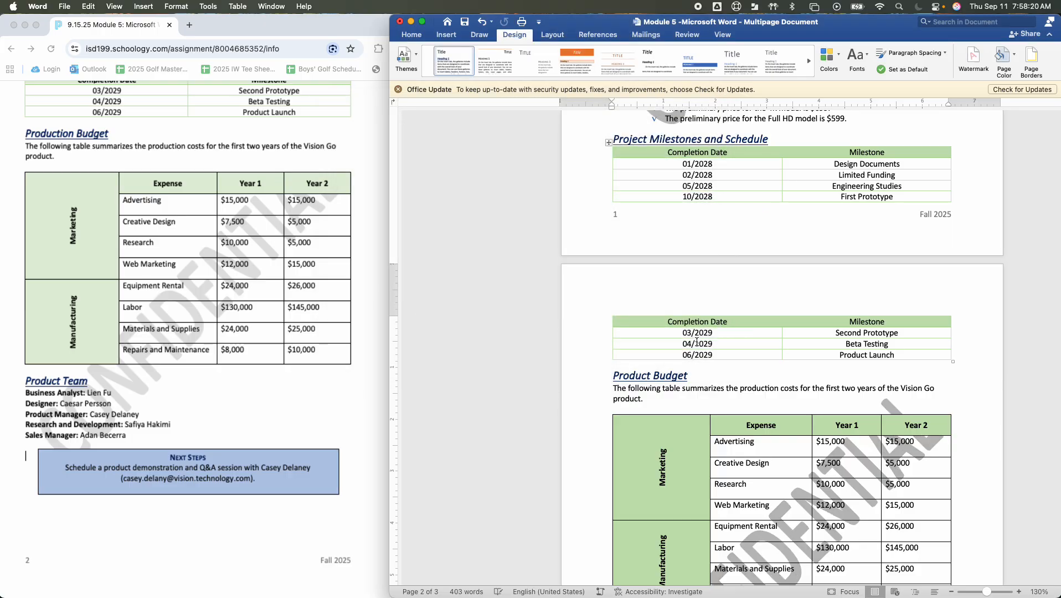
scroll(702, 342, "down", 5)
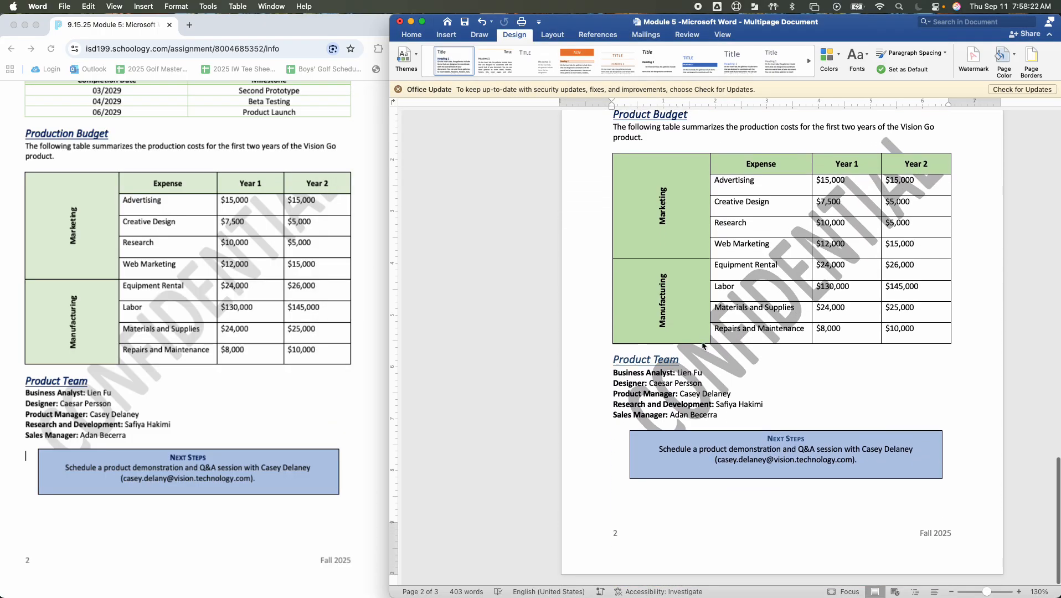
scroll(703, 342, "up", 2)
scroll(701, 342, "up", 10)
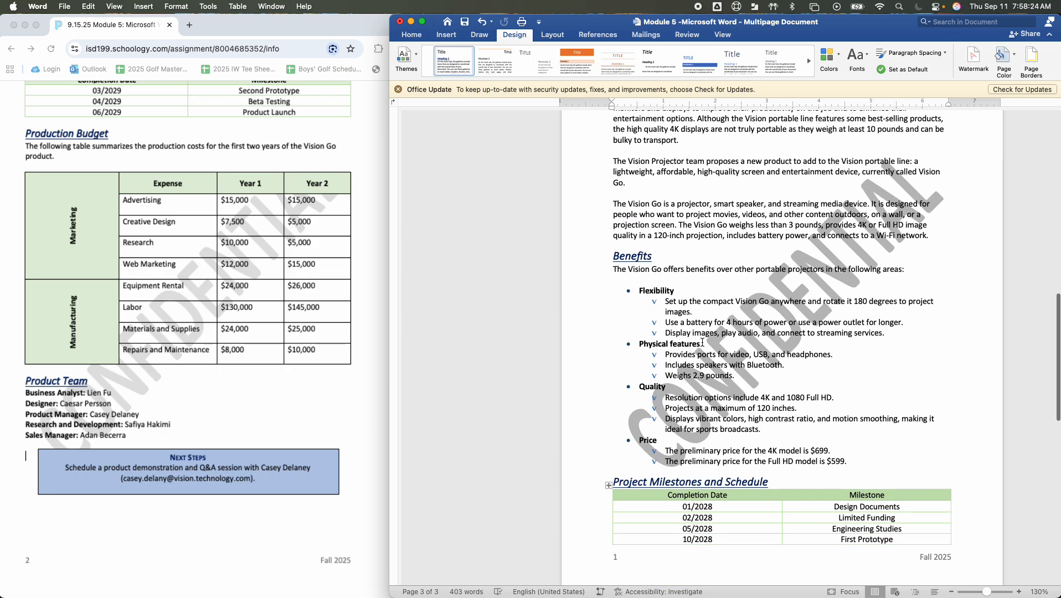
scroll(702, 342, "up", 8)
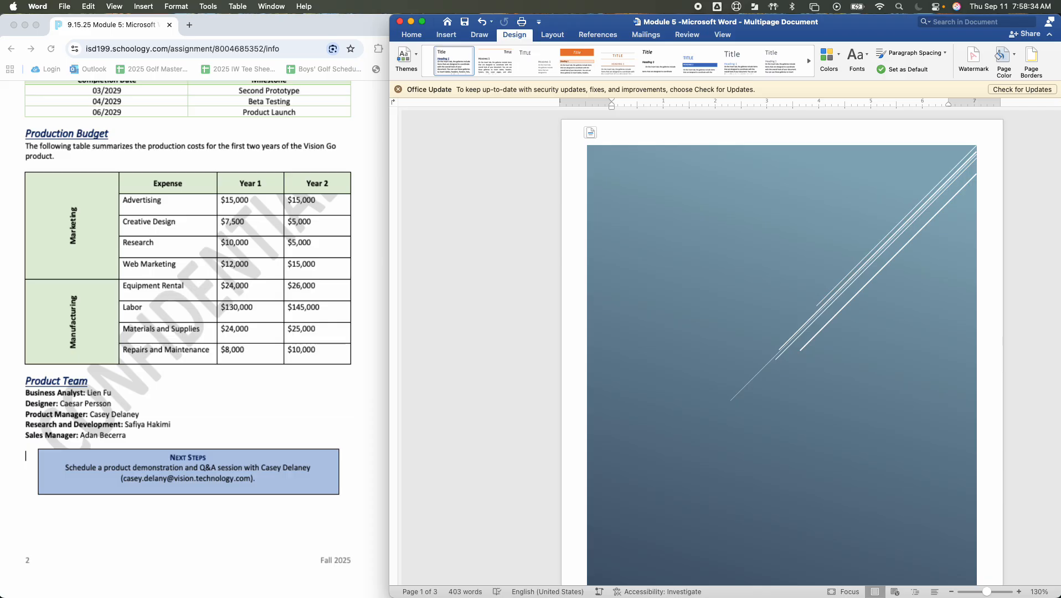
Switch to Chrome, open a new Gmail message in another tab, and enter the teacher's e-mail address as recipient
key("super+Tab")
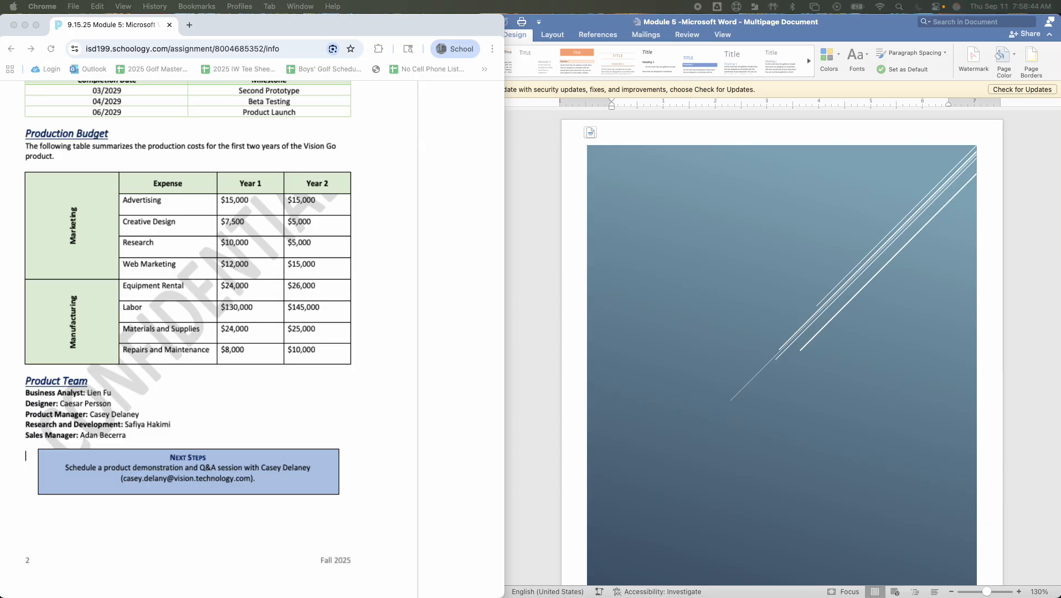
left_click_drag(0, 73, 279, 43)
left_click(94, 138)
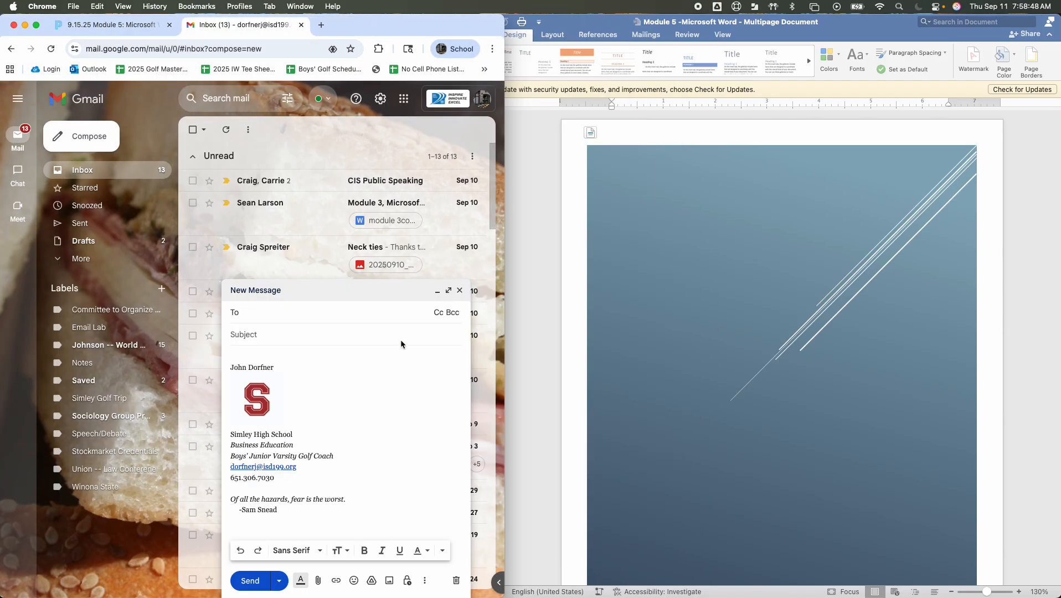
key("Return")
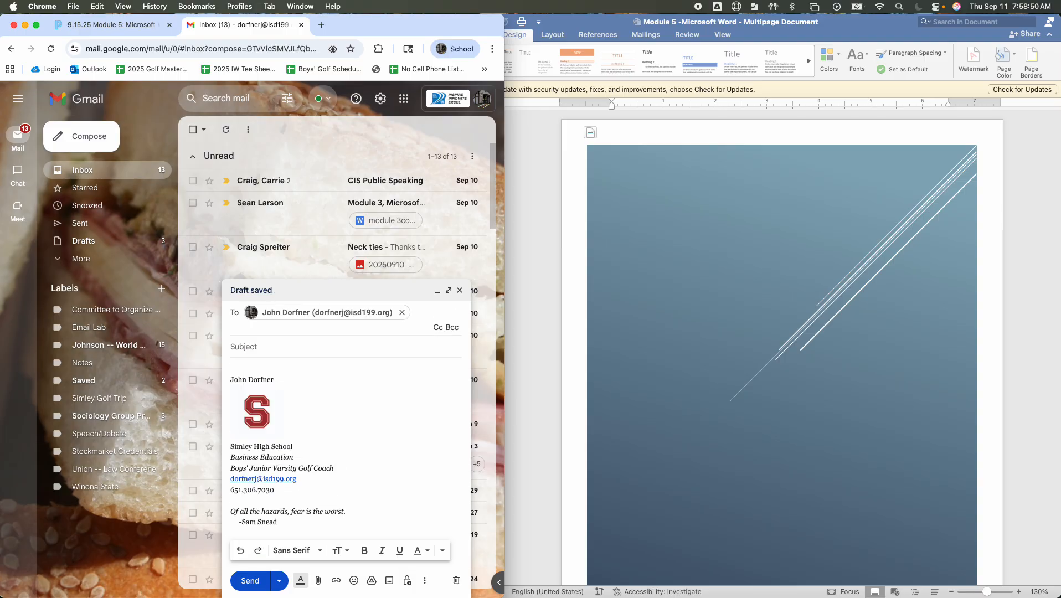
Enter "Module 5 - Microsoft Word -- Multipage Document" as the e-mail's subject
left_click(307, 340)
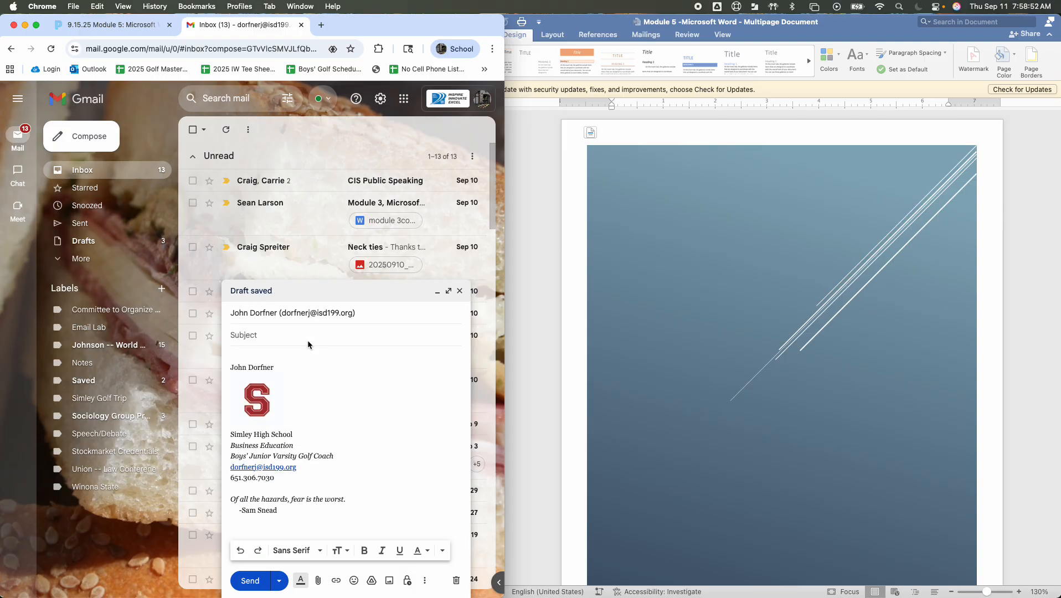
type("Modul")
type("e 5 0 Microso")
type("Mic")
type("rososf")
key("BackSpace")
key("BackSpace")
type("ft Word -- Multip")
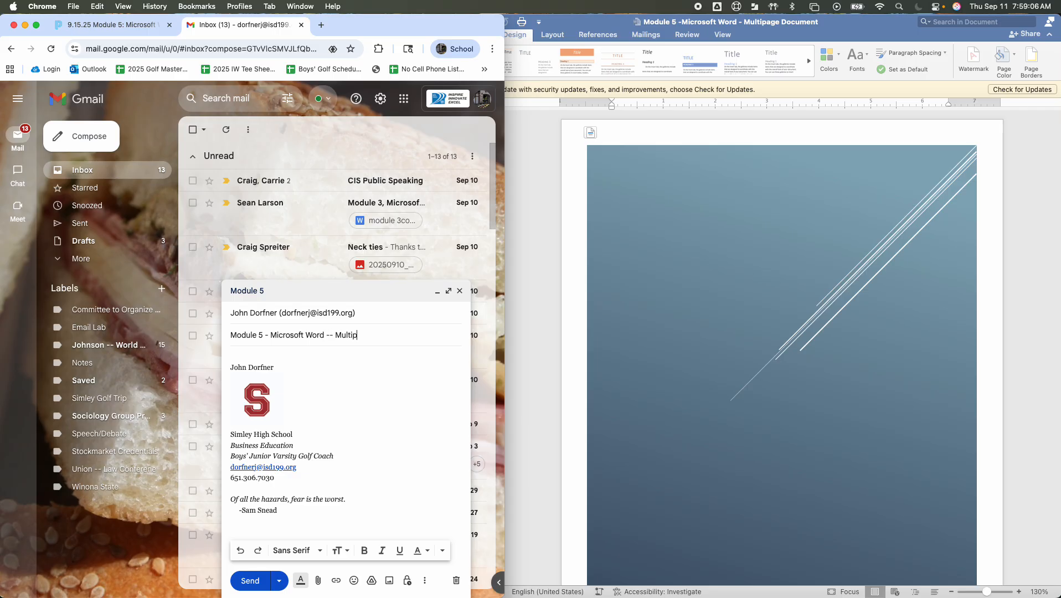
type("ae")
key("BackSpace")
type("ae")
key("BackSpace")
type("ge Document")
key("Tab")
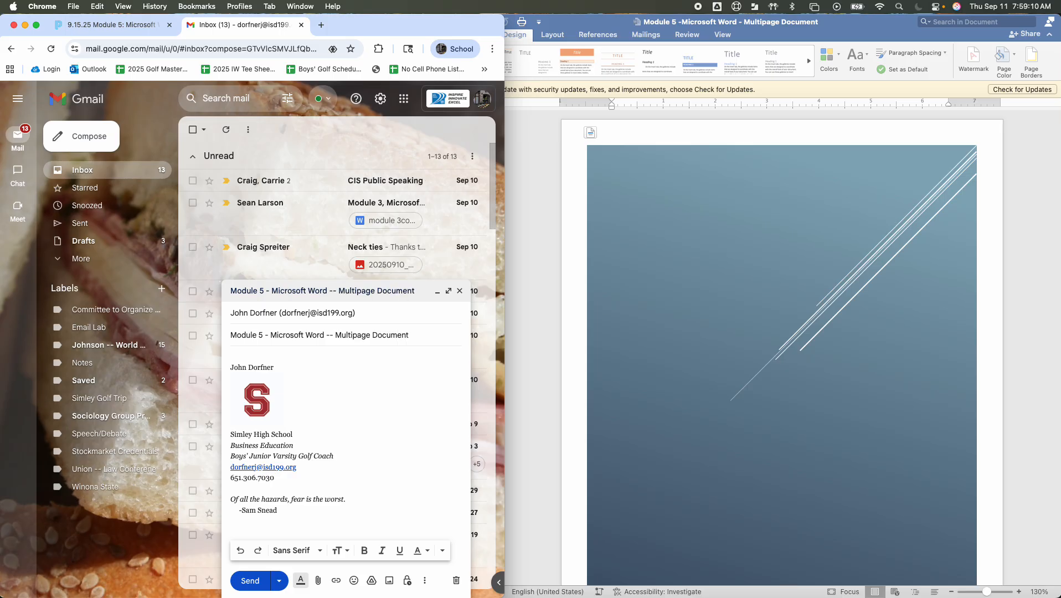
Write a greeting addressing the teacher by name and the sentence "Please find attached my assignment for module 5." in the e-mail body
type("Dear Mr. Dorfner,")
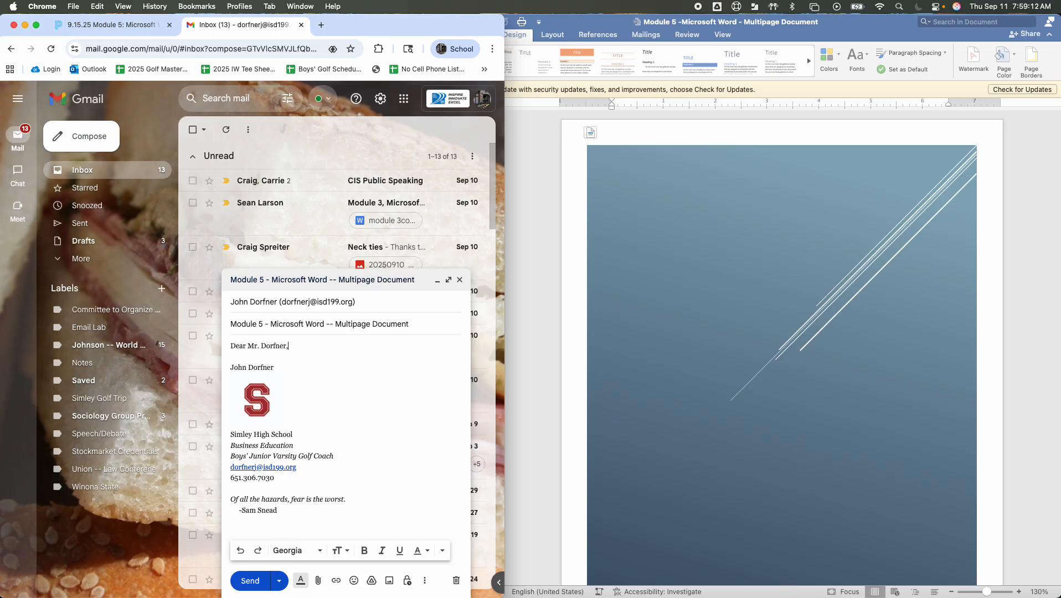
key("Return")
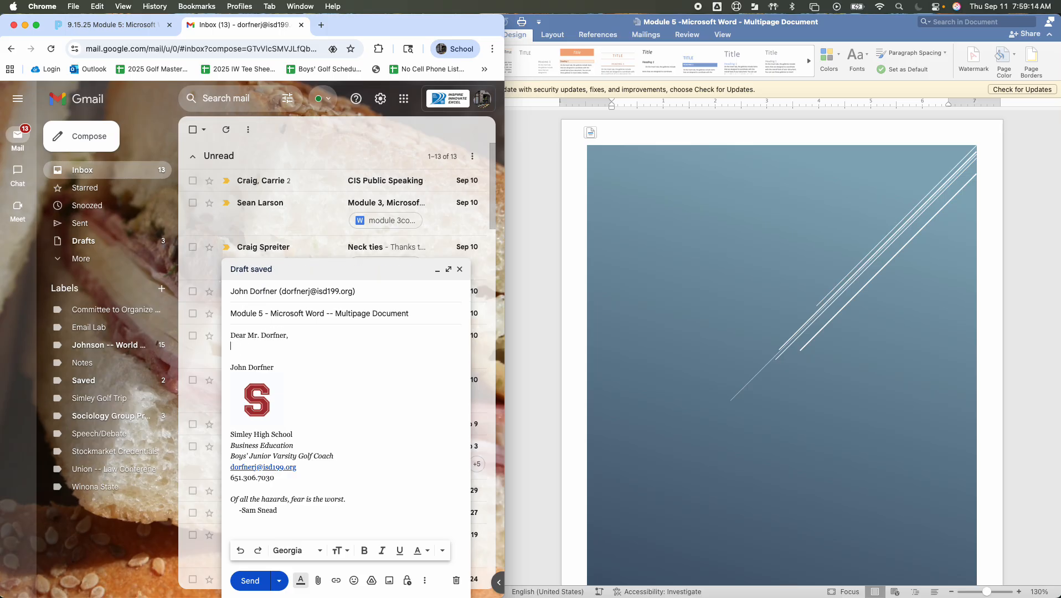
key("Return")
type("Please")
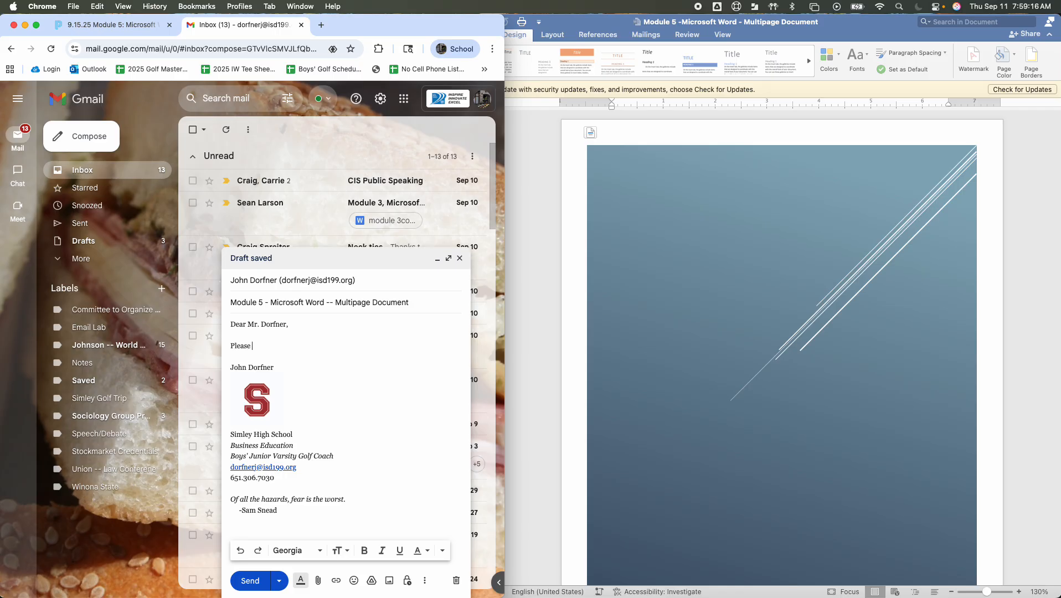
type(" find attached my assignment for module")
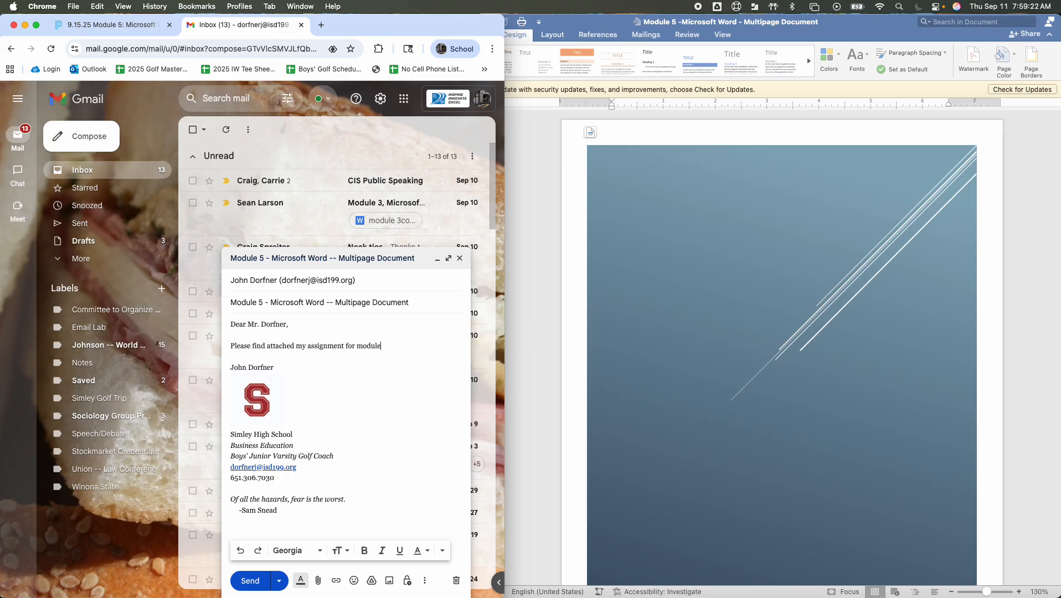
type(" 5.")
Close the e-mail message with "Thanks," on its own line above the signature
key("Return")
key("Return")
type("Thank you")
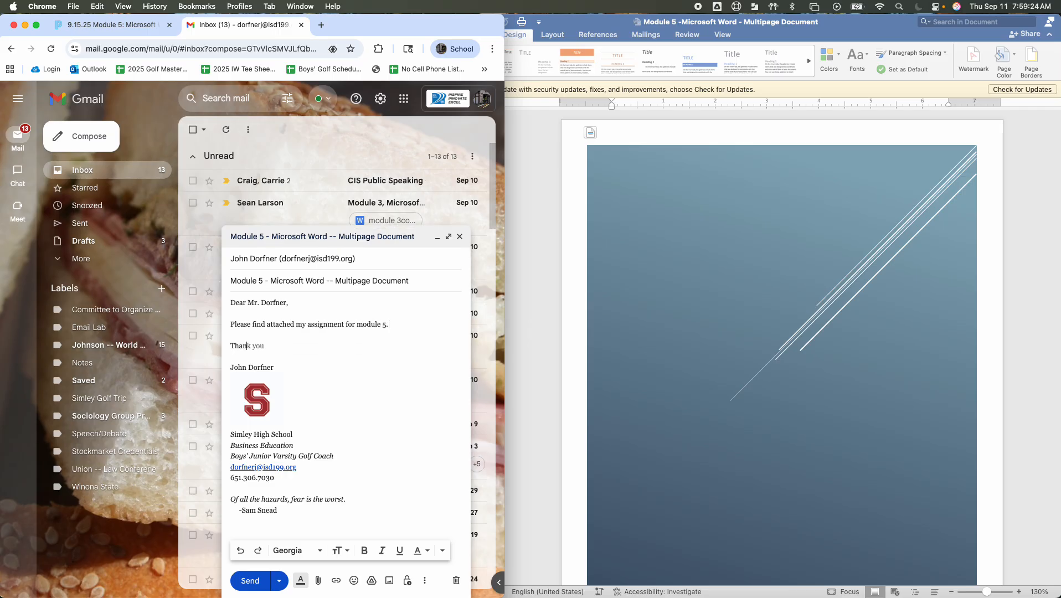
key("BackSpace")
key("BackSpace")
key("BackSpace")
key("BackSpace")
type("s,")
Attach the file "Module 5 - Multipage Document.docx" from the Downloads folder to the e-mail
left_click(318, 581)
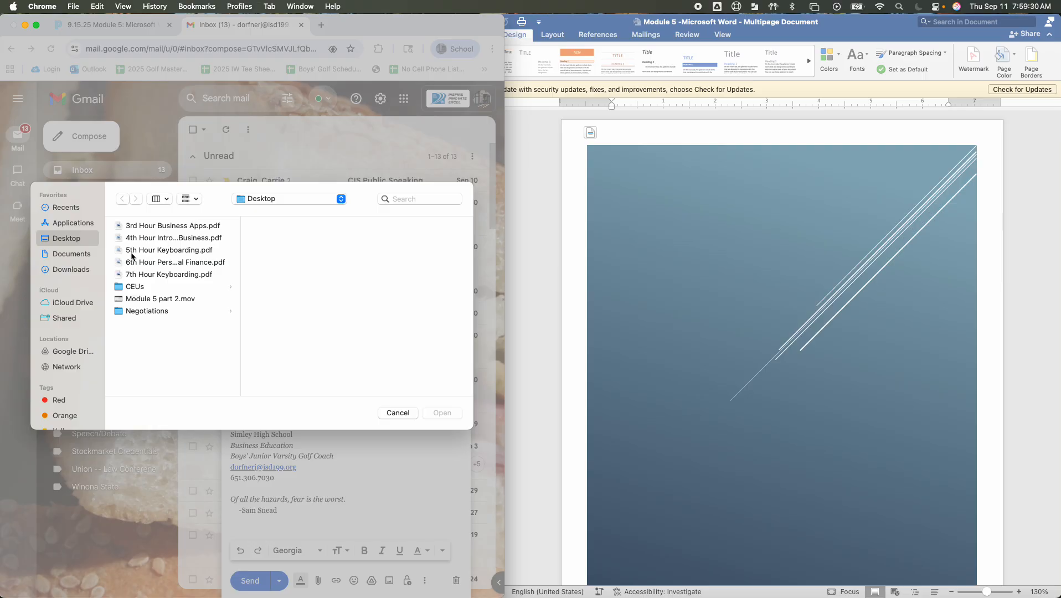
left_click(71, 270)
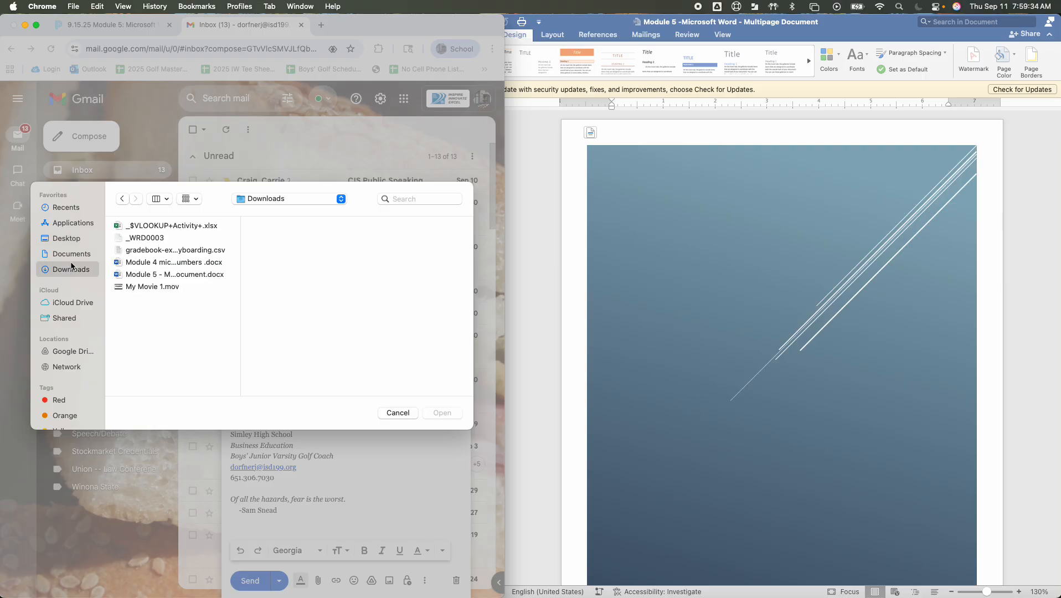
left_click(169, 275)
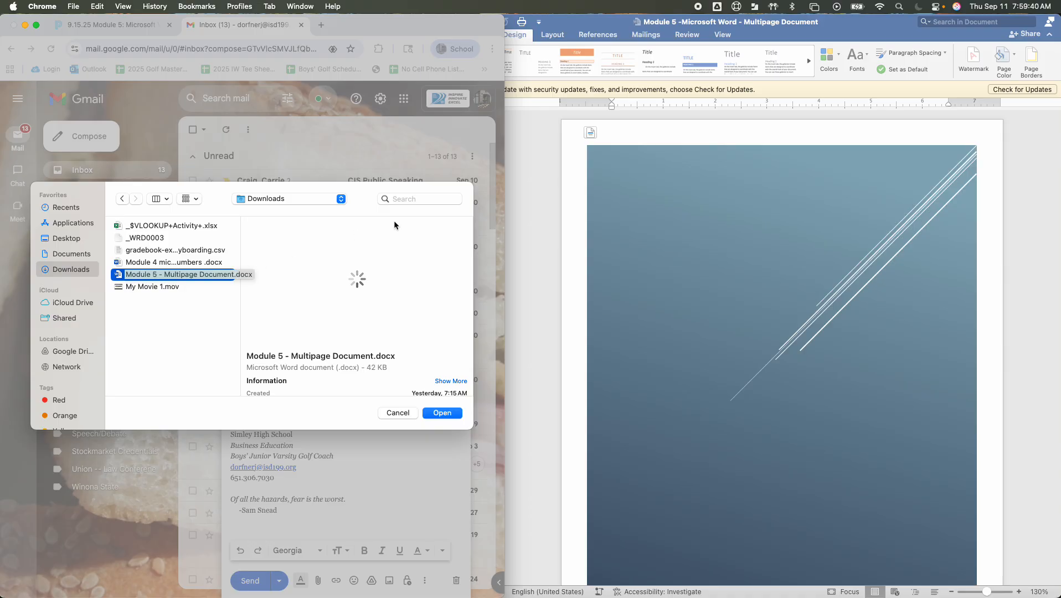
left_click(445, 413)
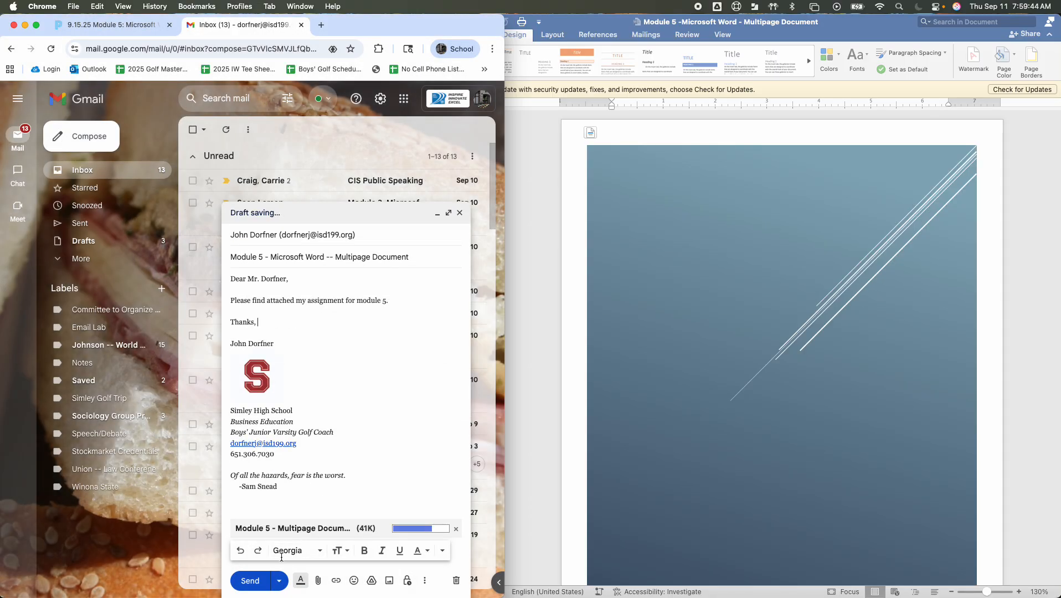